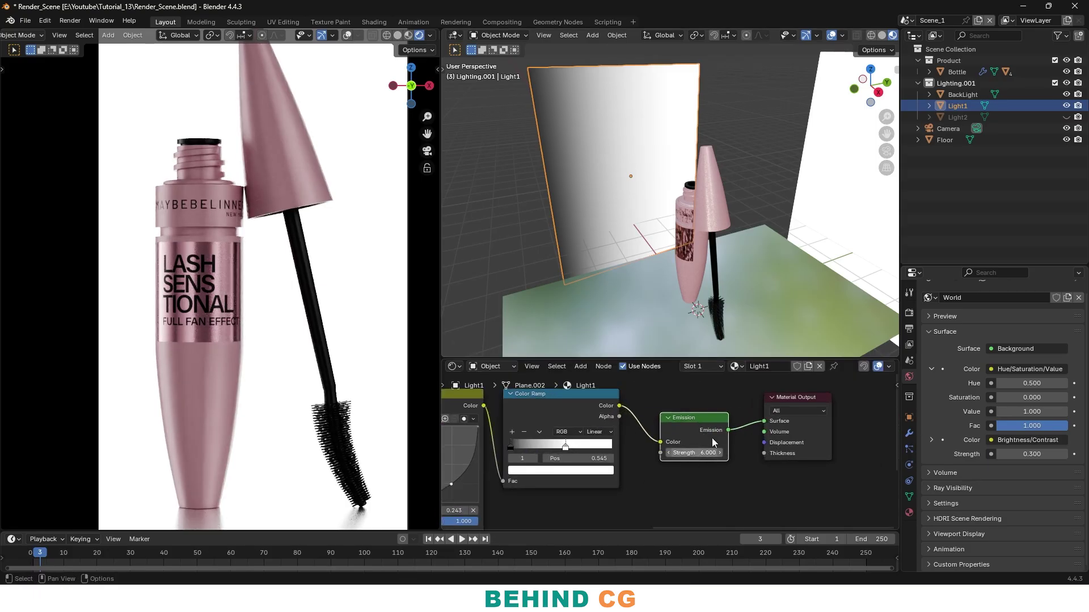
# Examine the Emission, Color Ramp and RGB Curves nodes of the Light1 material
pyautogui.moveTo(712, 438); pyautogui.dragTo(672, 396)
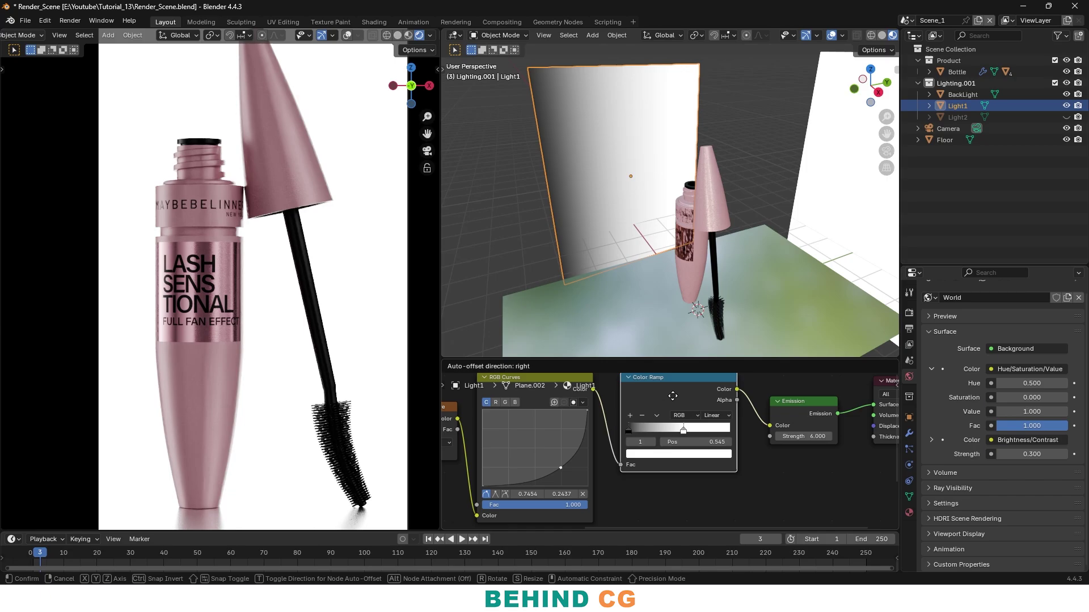
pyautogui.moveTo(539, 392); pyautogui.dragTo(689, 403, button='middle')
pyautogui.click(642, 408)
pyautogui.scroll(1, 681, 445)
pyautogui.moveTo(717, 487)
pyautogui.mouseDown()
pyautogui.moveTo(707, 464)
pyautogui.moveTo(713, 482)
pyautogui.mouseUp()
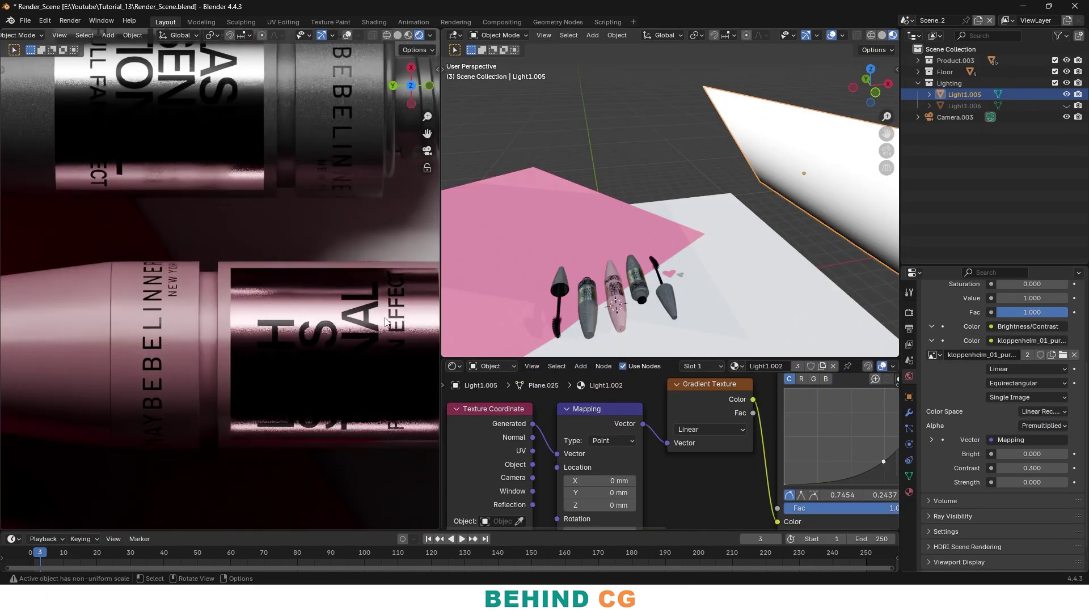
# Examine the light gradients on the bottle labels in Scene_2 and the paper set-up in Scene_3 at close range
pyautogui.keyDown('shift'); pyautogui.moveTo(387, 323); pyautogui.dragTo(288, 304, button='middle'); pyautogui.keyUp('shift')
pyautogui.press('g')
pyautogui.rightClick(442, 338)
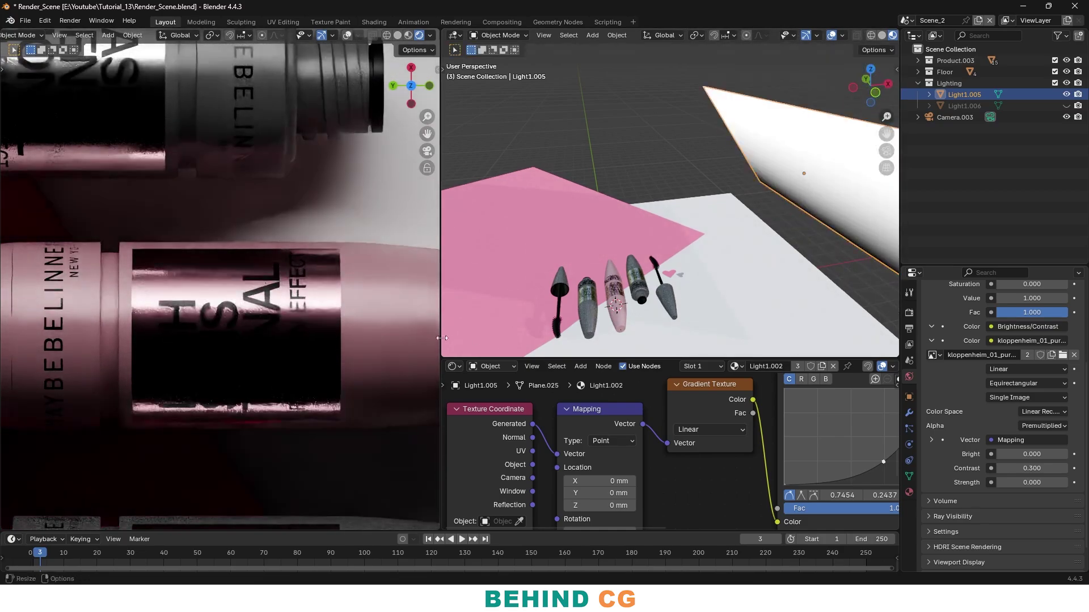
pyautogui.scroll(-5, 287, 259)
pyautogui.keyDown('shift'); pyautogui.moveTo(139, 116); pyautogui.dragTo(195, 335, button='middle'); pyautogui.keyUp('shift')
pyautogui.scroll(6, 201, 346)
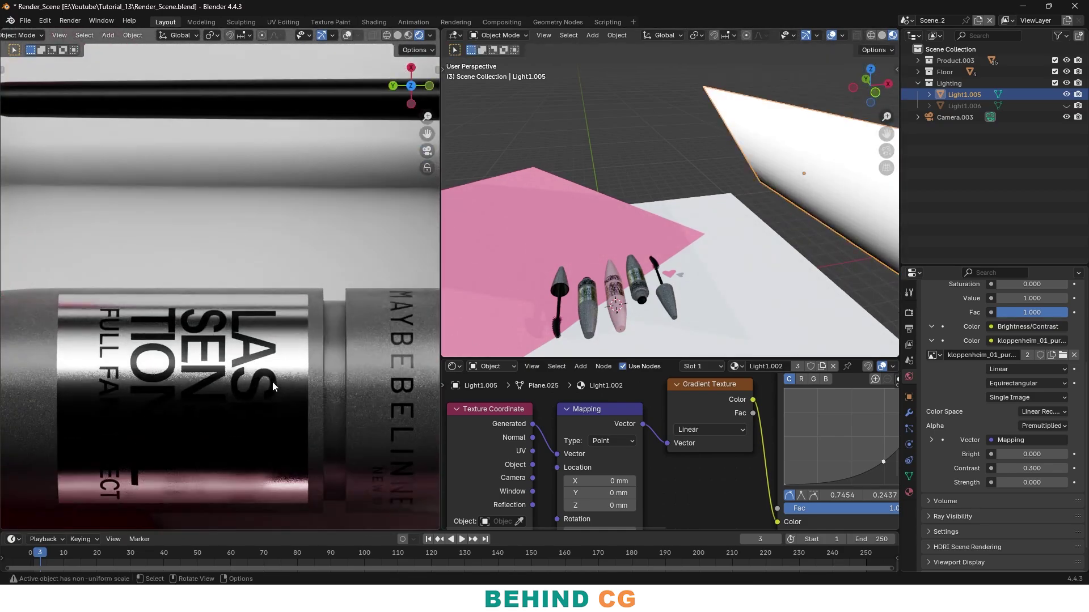
pyautogui.keyDown('shift'); pyautogui.moveTo(272, 387); pyautogui.dragTo(329, 333, button='middle'); pyautogui.keyUp('shift')
pyautogui.scroll(5, 333, 332)
pyautogui.scroll(-4, 348, 309)
pyautogui.keyDown('shift'); pyautogui.moveTo(320, 504); pyautogui.dragTo(269, 313, button='middle'); pyautogui.keyUp('shift')
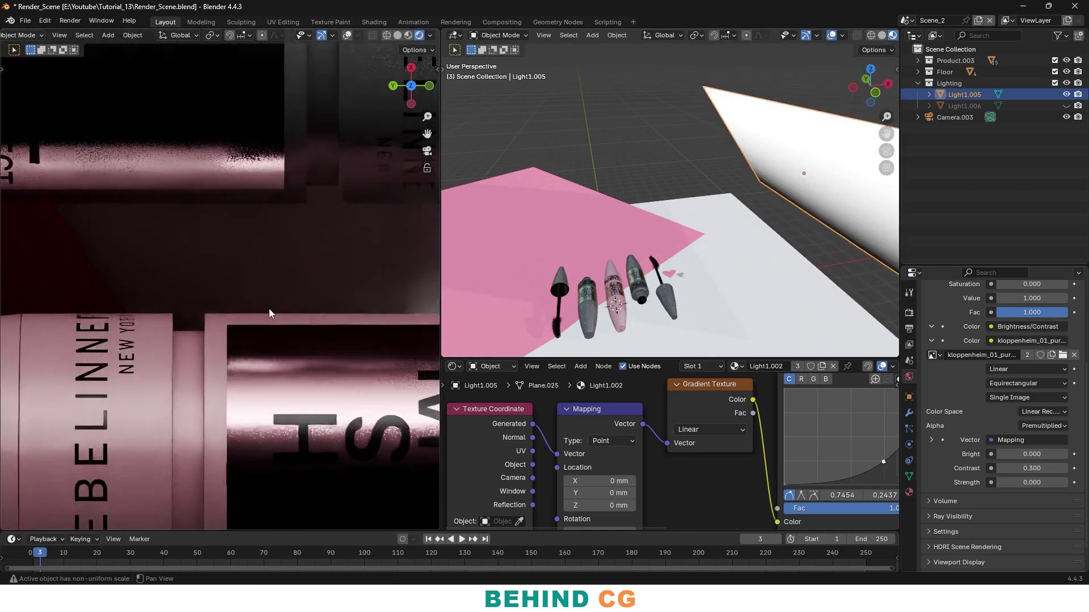
pyautogui.scroll(-8, 294, 319)
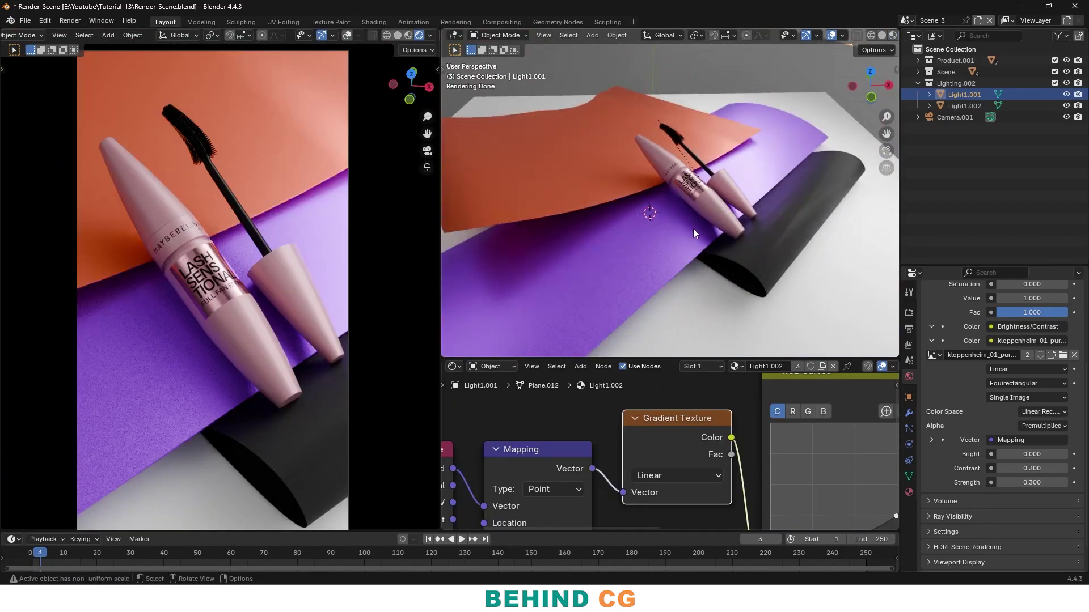
pyautogui.scroll(6, 698, 264)
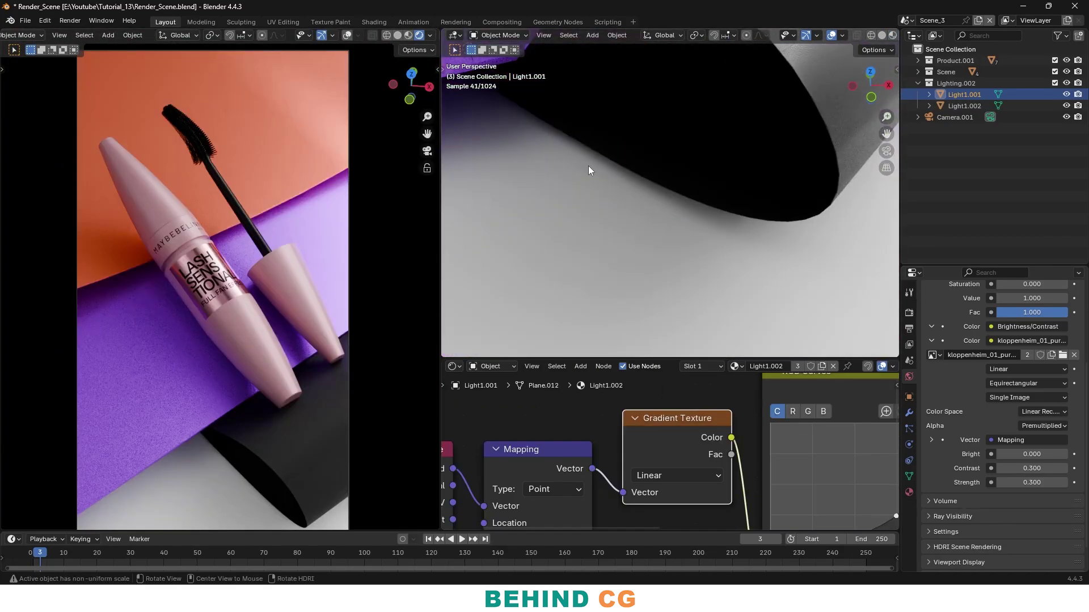
pyautogui.scroll(-6, 588, 166)
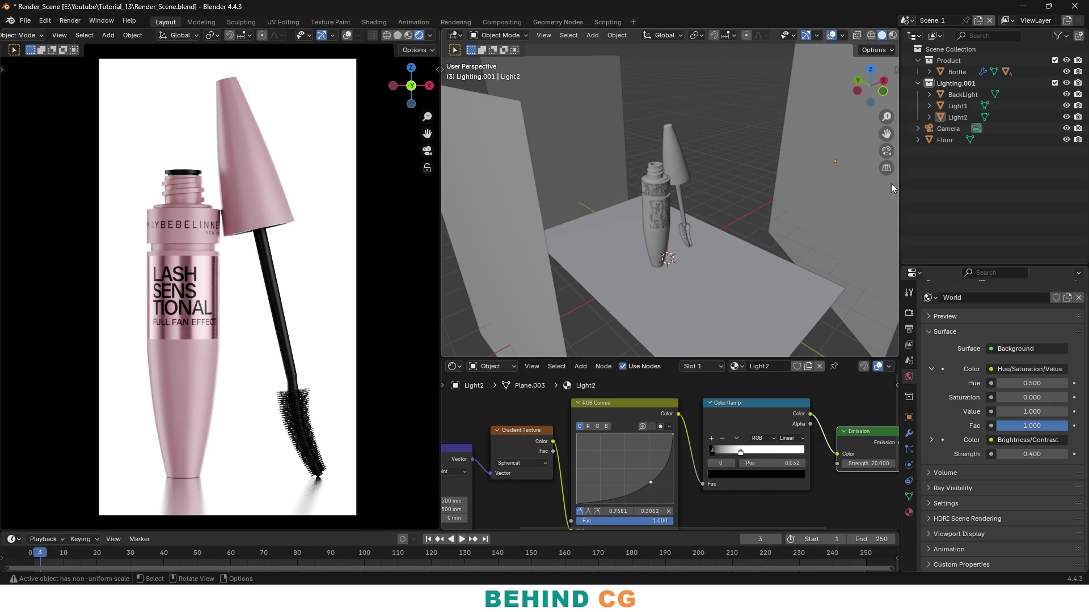
# Hide BackLight, Light1 and Light2, and set the perspective viewport to rendered shading to view the HDRI surroundings
pyautogui.moveTo(1066, 117); pyautogui.dragTo(1066, 94)
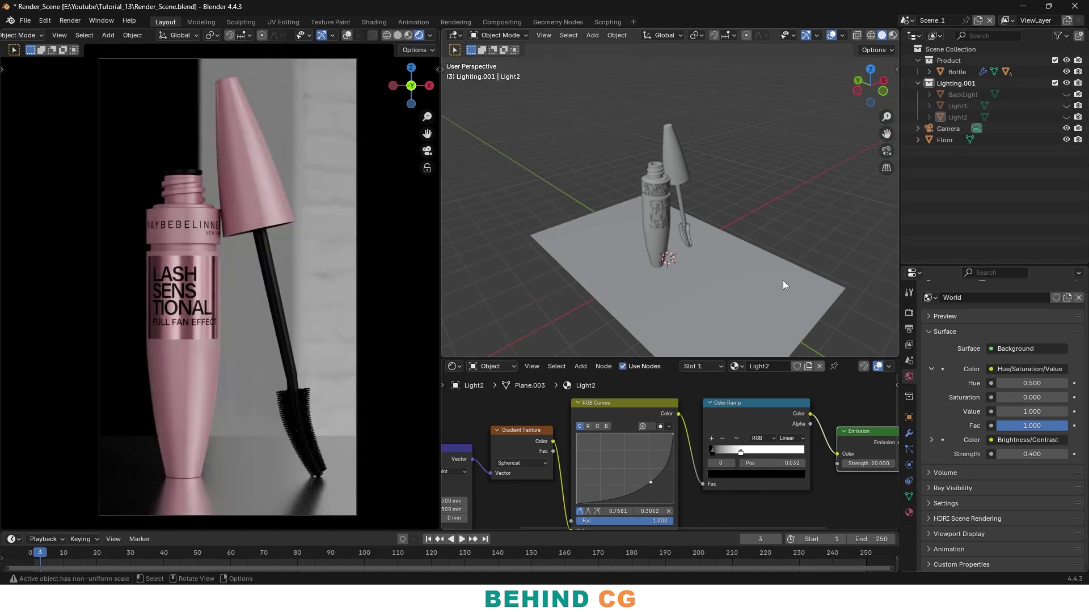
pyautogui.press('z')
pyautogui.click(652, 162)
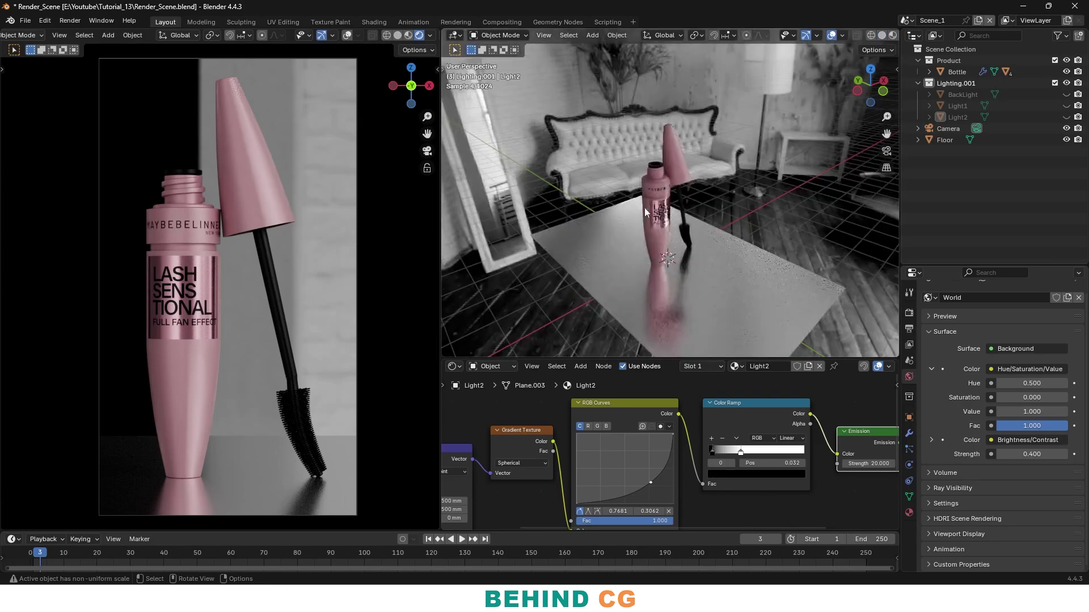
pyautogui.moveTo(645, 207)
pyautogui.mouseDown(button='middle')
pyautogui.moveTo(774, 213)
pyautogui.moveTo(635, 159)
pyautogui.mouseUp(button='middle')
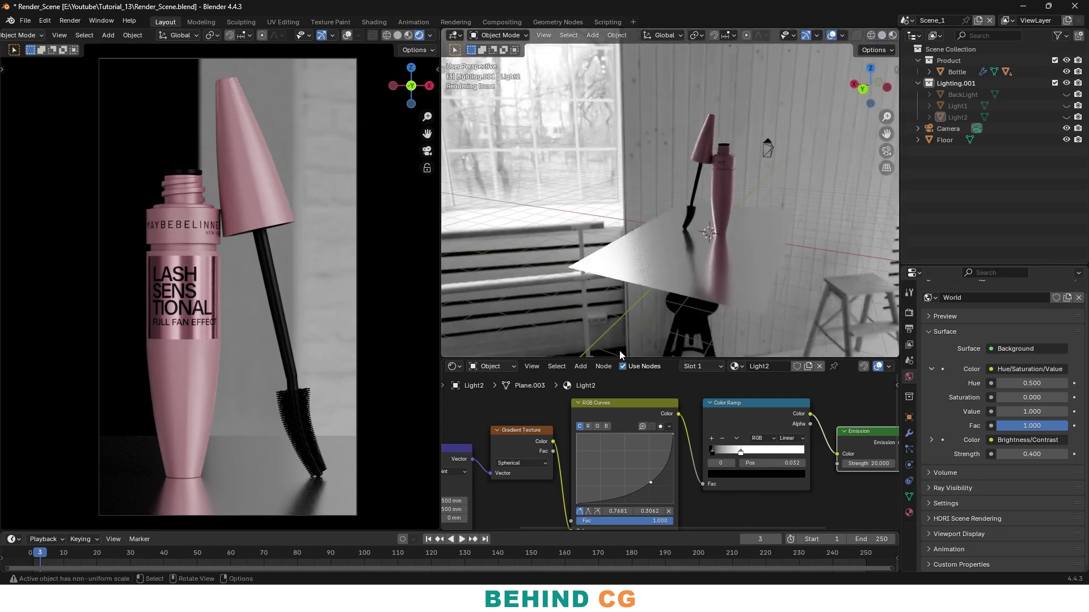
pyautogui.moveTo(596, 228); pyautogui.dragTo(748, 230, button='middle')
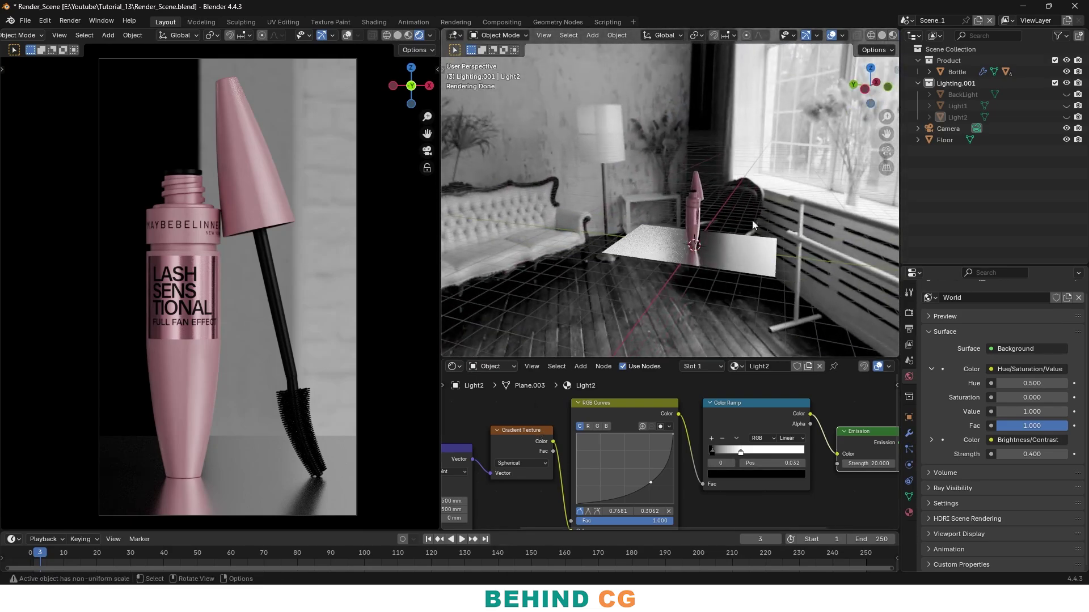
# Show the World nodes in the shader editor and examine the HDRI image, Brightness/Contrast and Hue/Saturation/Value nodes
pyautogui.click(497, 368)
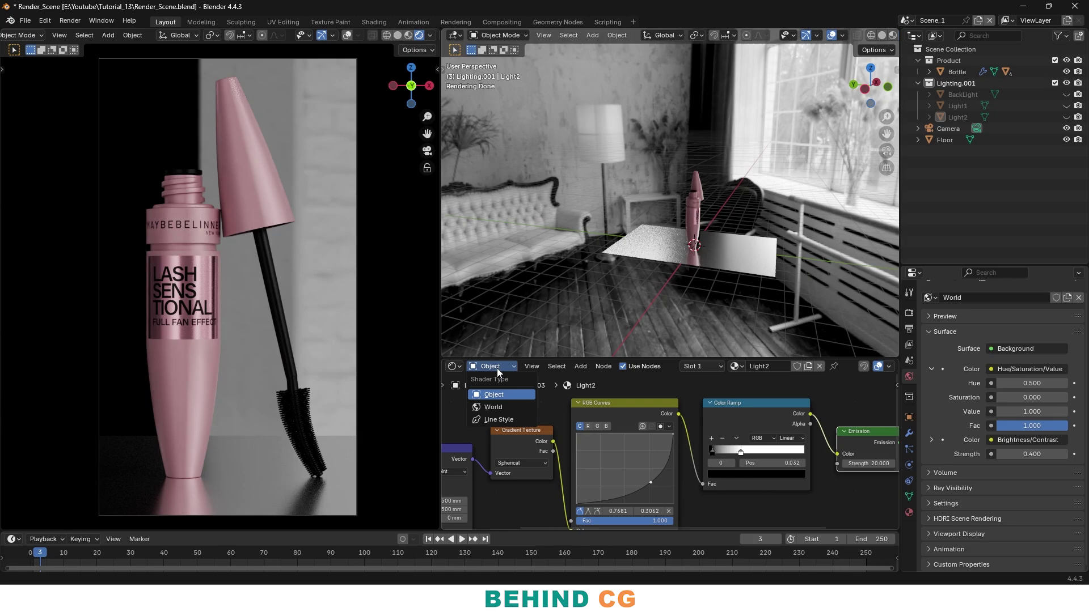
pyautogui.click(509, 407)
pyautogui.moveTo(601, 441); pyautogui.dragTo(670, 451, button='middle')
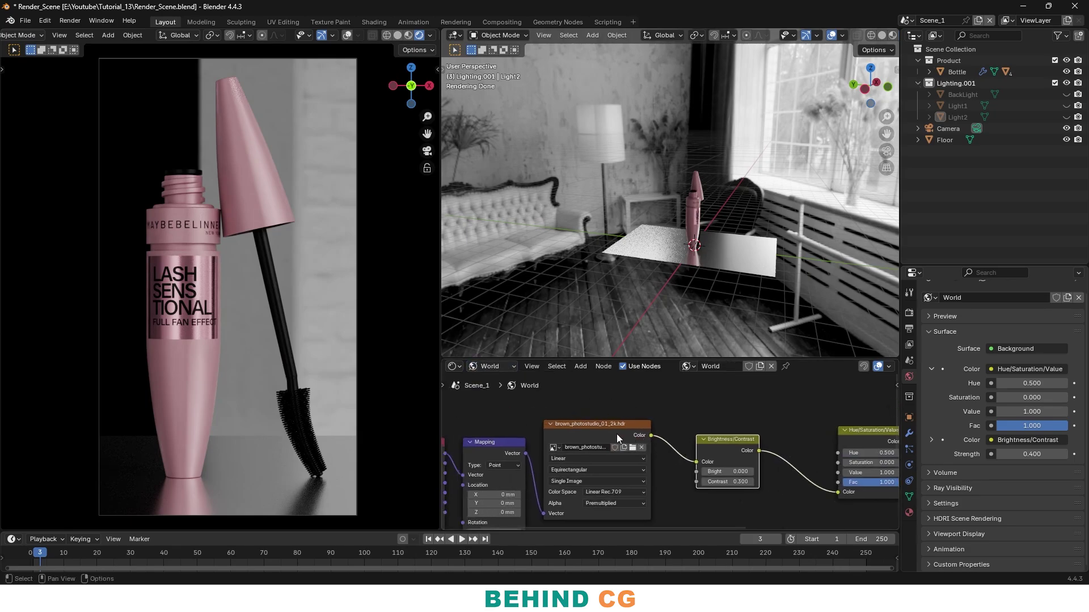
pyautogui.moveTo(617, 434); pyautogui.dragTo(621, 434)
pyautogui.moveTo(728, 447); pyautogui.dragTo(692, 428, button='middle')
pyautogui.moveTo(692, 429); pyautogui.dragTo(701, 420)
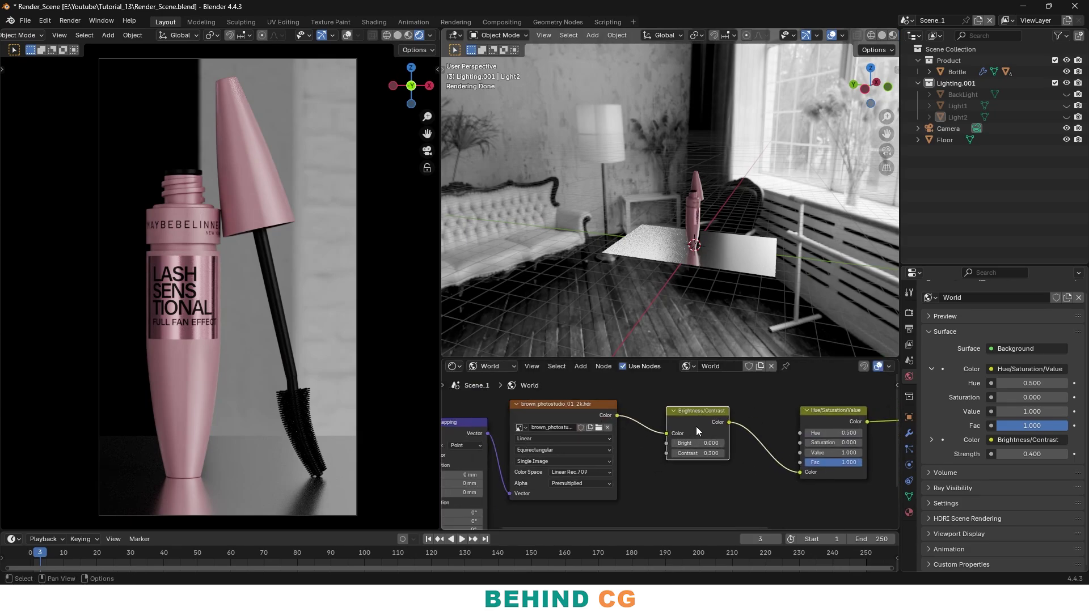
pyautogui.moveTo(569, 409); pyautogui.dragTo(582, 407)
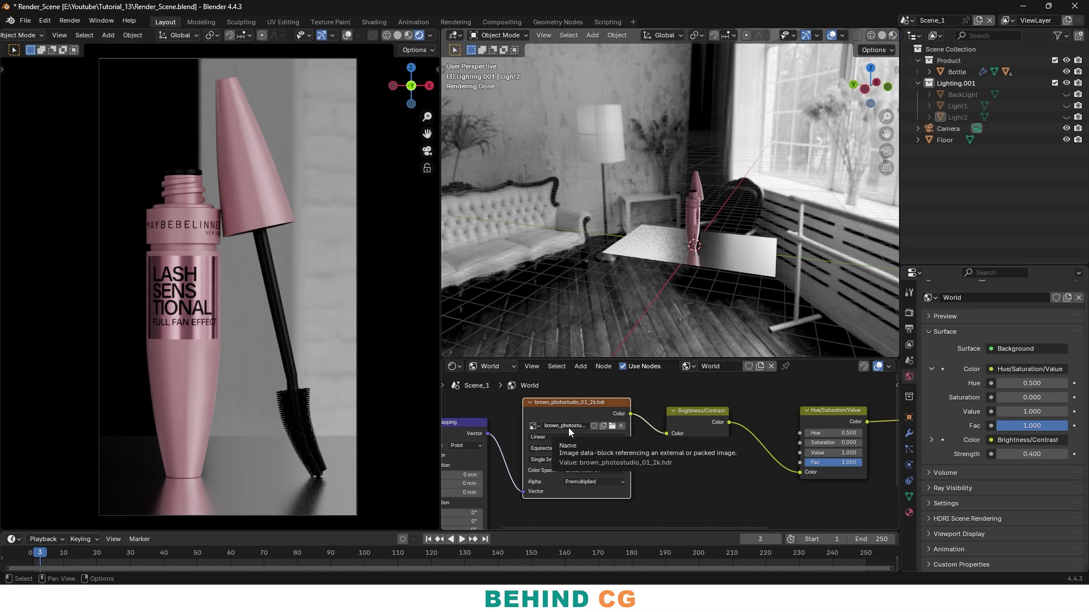
pyautogui.click(702, 411)
pyautogui.moveTo(790, 422)
pyautogui.keyDown('alt'); pyautogui.mouseDown()
pyautogui.moveTo(733, 432)
pyautogui.moveTo(765, 417)
pyautogui.moveTo(785, 432)
pyautogui.moveTo(794, 409)
pyautogui.mouseUp(); pyautogui.keyUp('alt')
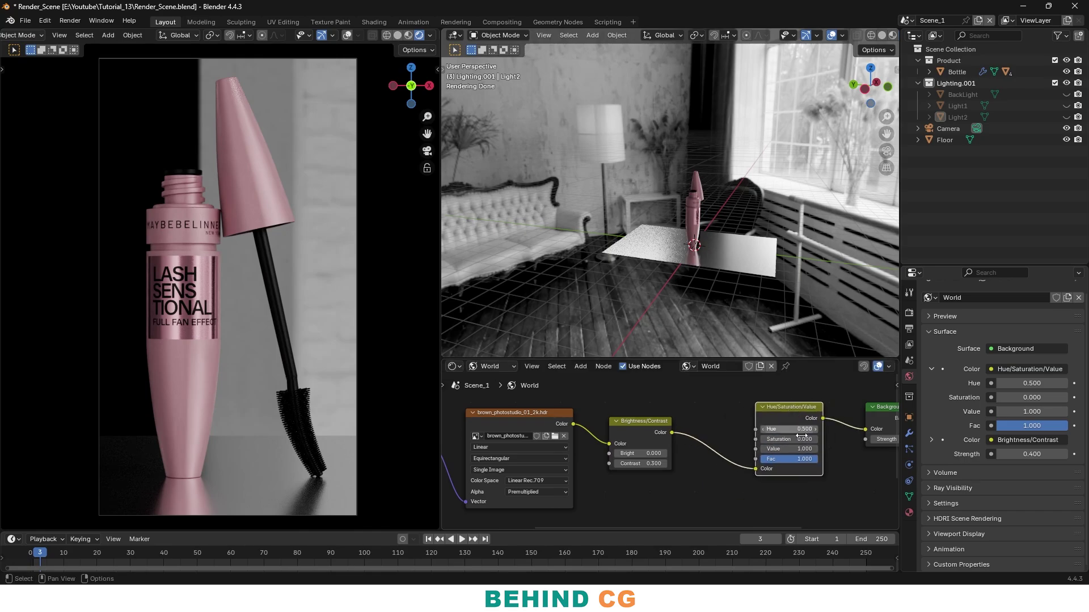
# Try a saturation of 0.5 on the World's Hue/Saturation/Value node, and return it to 0
pyautogui.click(799, 439)
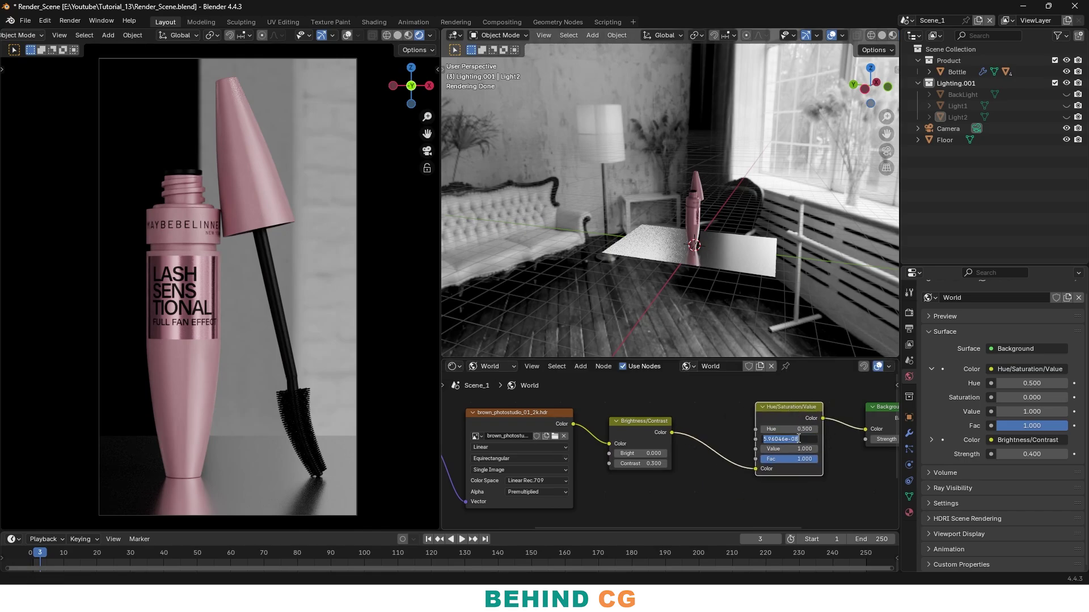
pyautogui.write('0.5')
pyautogui.press('Return')
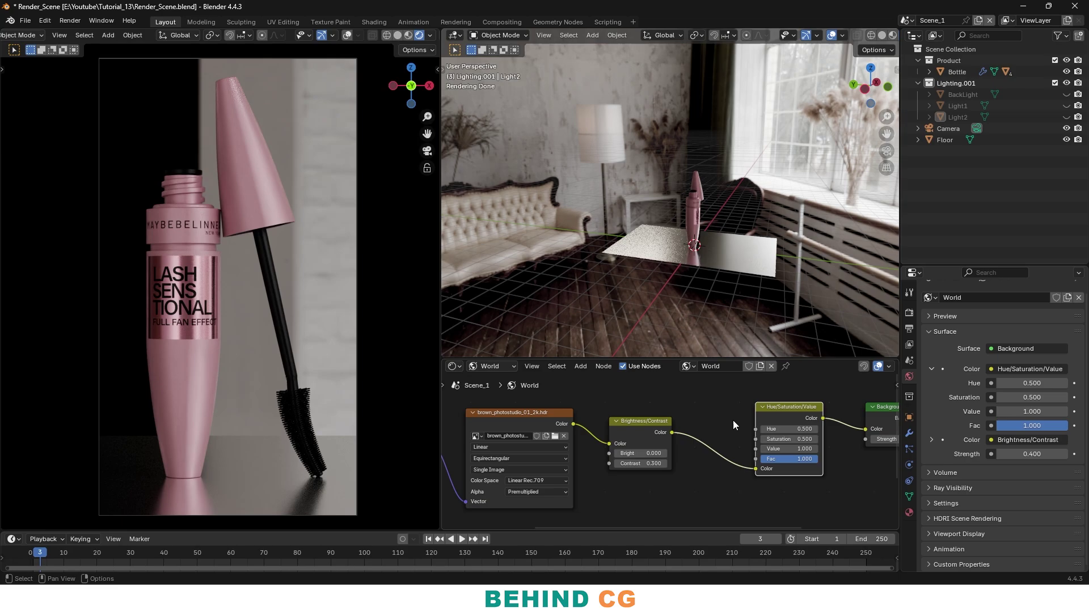
pyautogui.moveTo(595, 250); pyautogui.dragTo(544, 256, button='middle')
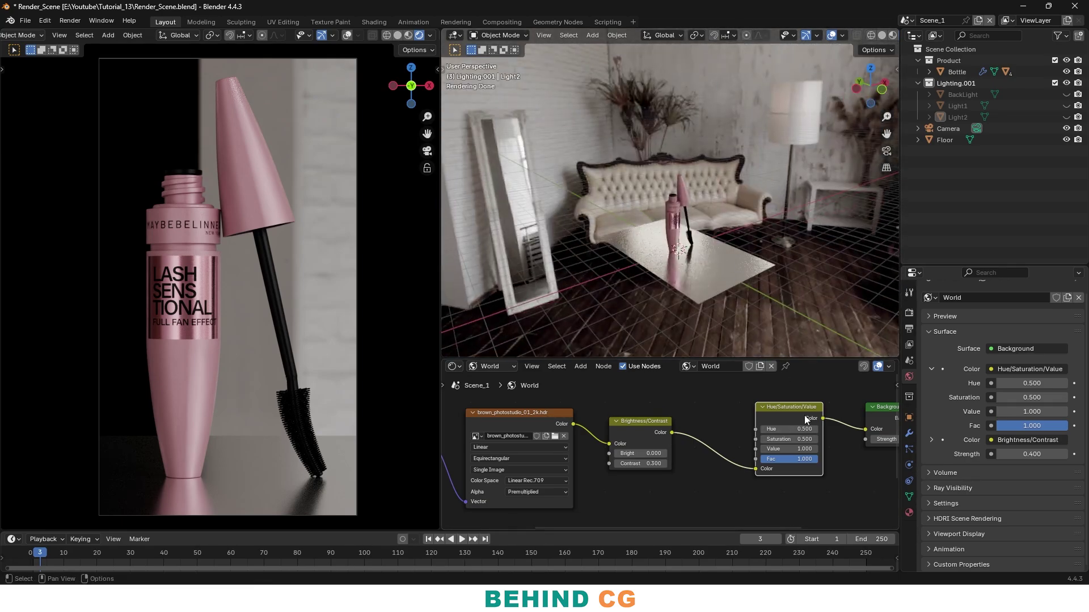
pyautogui.moveTo(788, 440); pyautogui.dragTo(726, 440)
pyautogui.moveTo(653, 243); pyautogui.dragTo(702, 250, button='middle')
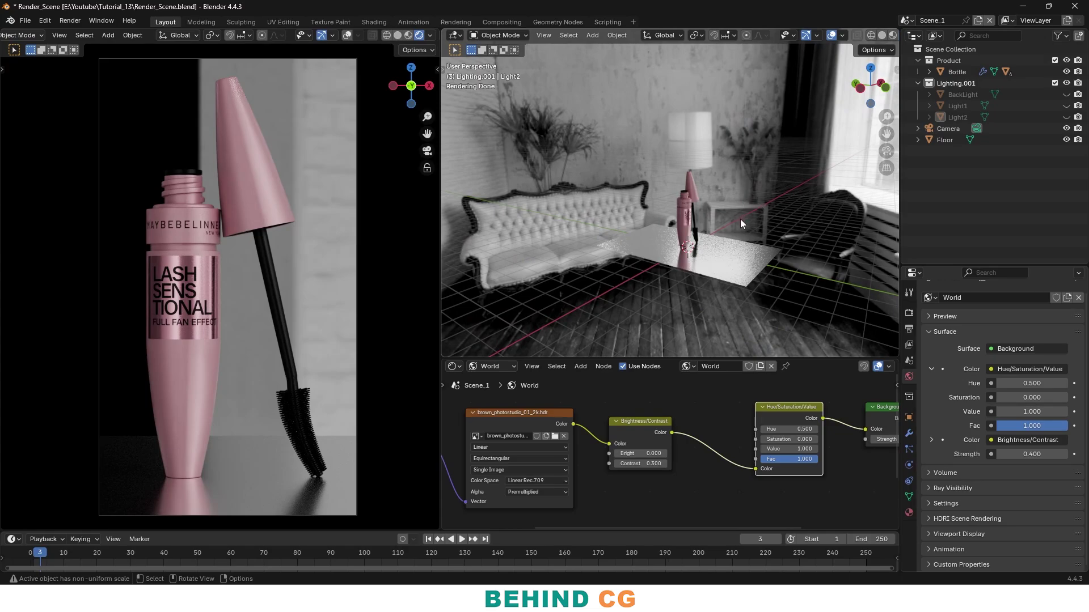
# Set the World background strength to 0.3
pyautogui.moveTo(642, 434); pyautogui.dragTo(665, 434)
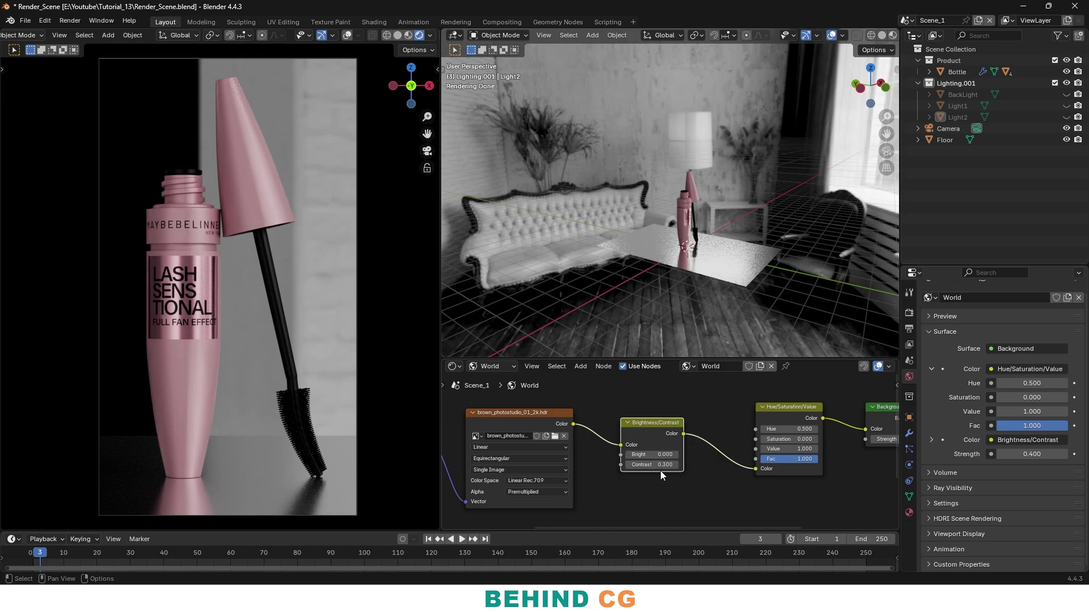
pyautogui.moveTo(753, 253)
pyautogui.mouseDown(button='middle')
pyautogui.moveTo(697, 258)
pyautogui.moveTo(738, 220)
pyautogui.moveTo(768, 255)
pyautogui.mouseUp(button='middle')
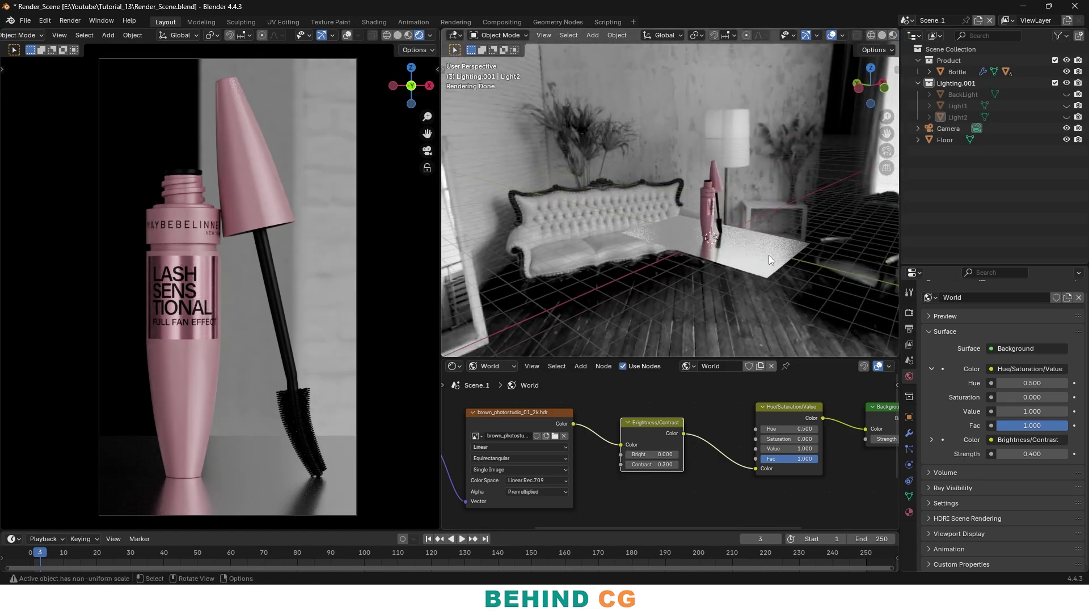
pyautogui.click(1031, 454)
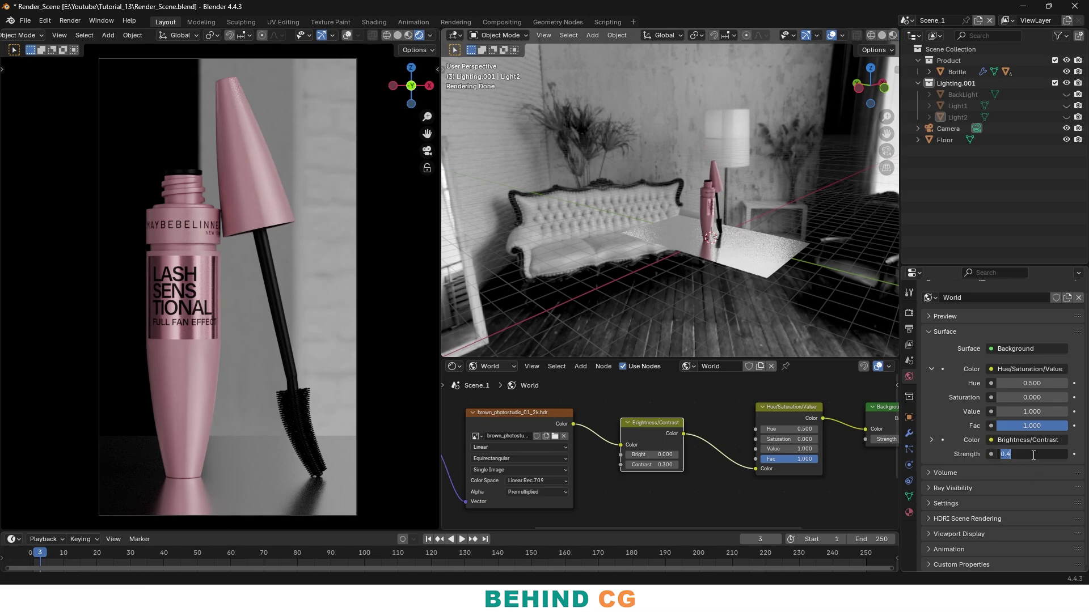
pyautogui.write('.4')
pyautogui.press('Return')
pyautogui.click(1034, 454)
pyautogui.press('BackSpace')
pyautogui.press('Return')
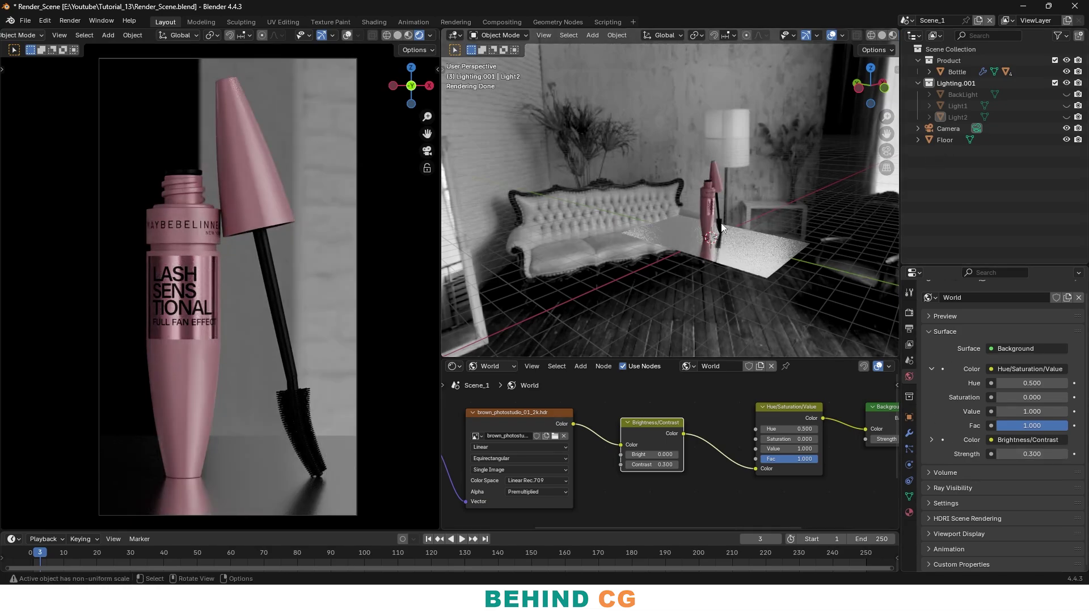
# Return the perspective viewport to solid shading and frame the bottle and floor
pyautogui.scroll(5, 724, 252)
pyautogui.press('z')
pyautogui.click(807, 270)
pyautogui.scroll(-5, 758, 264)
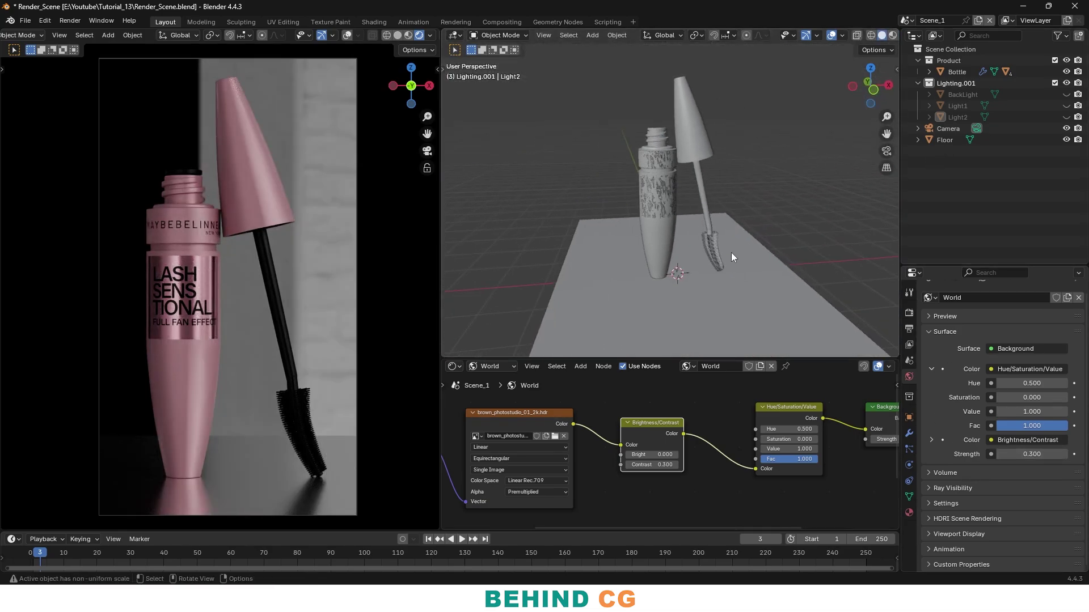
pyautogui.moveTo(745, 256); pyautogui.dragTo(746, 287, button='middle')
# Select the Floor and switch the shader editor to Object to show its material nodes
pyautogui.click(747, 305)
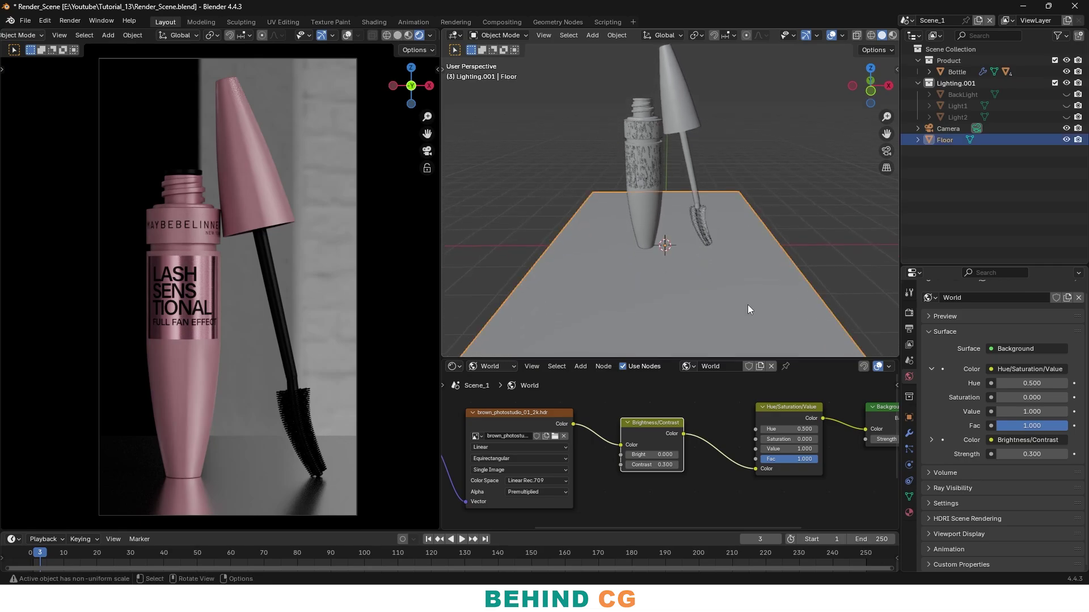
pyautogui.scroll(5, 173, 518)
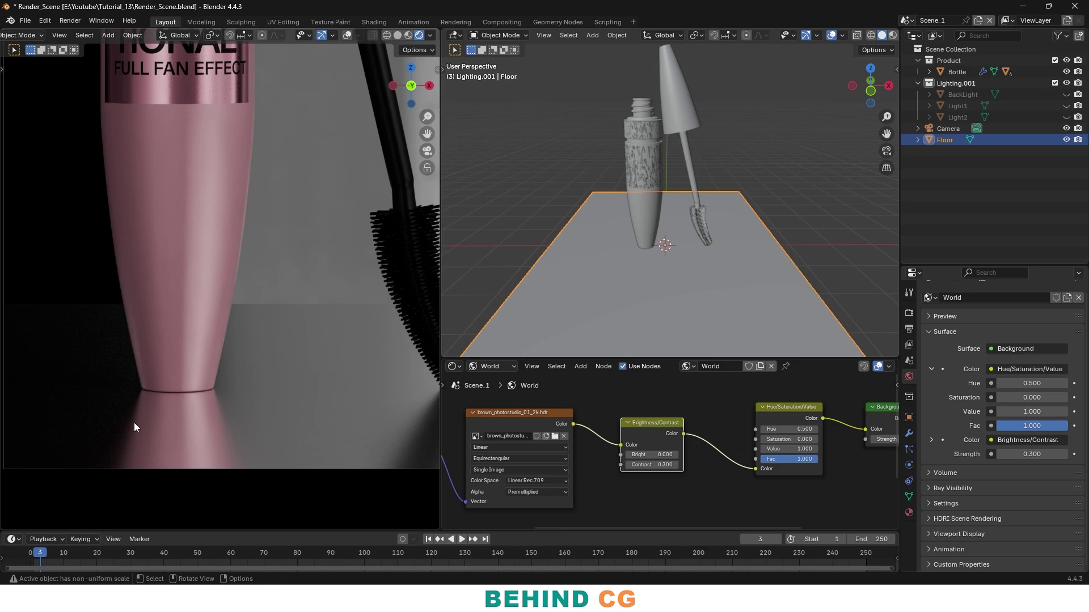
pyautogui.click(513, 367)
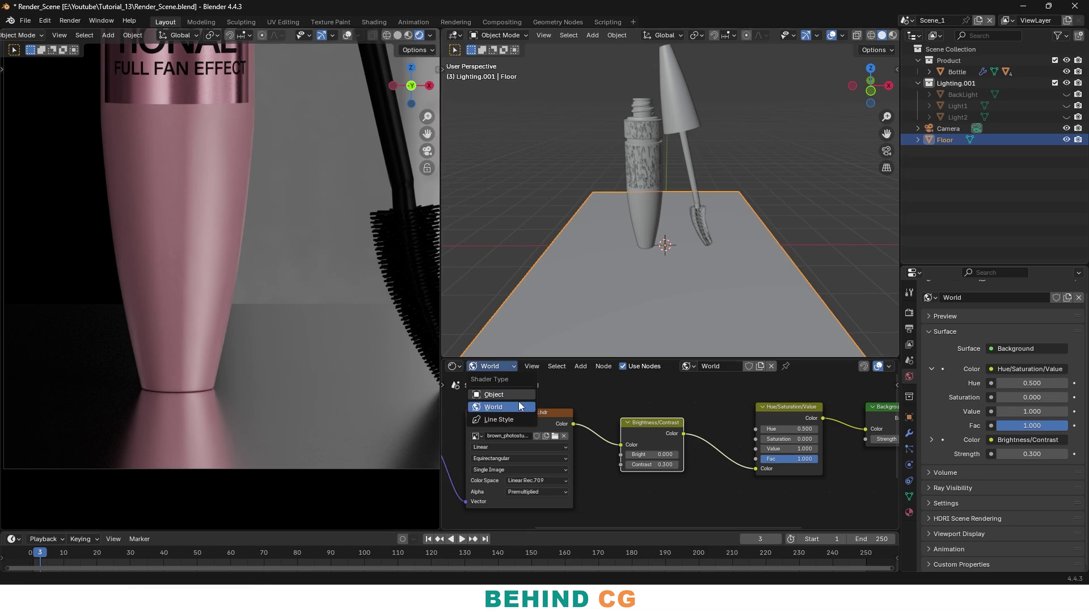
pyautogui.click(521, 395)
pyautogui.moveTo(692, 284); pyautogui.dragTo(703, 329, button='middle')
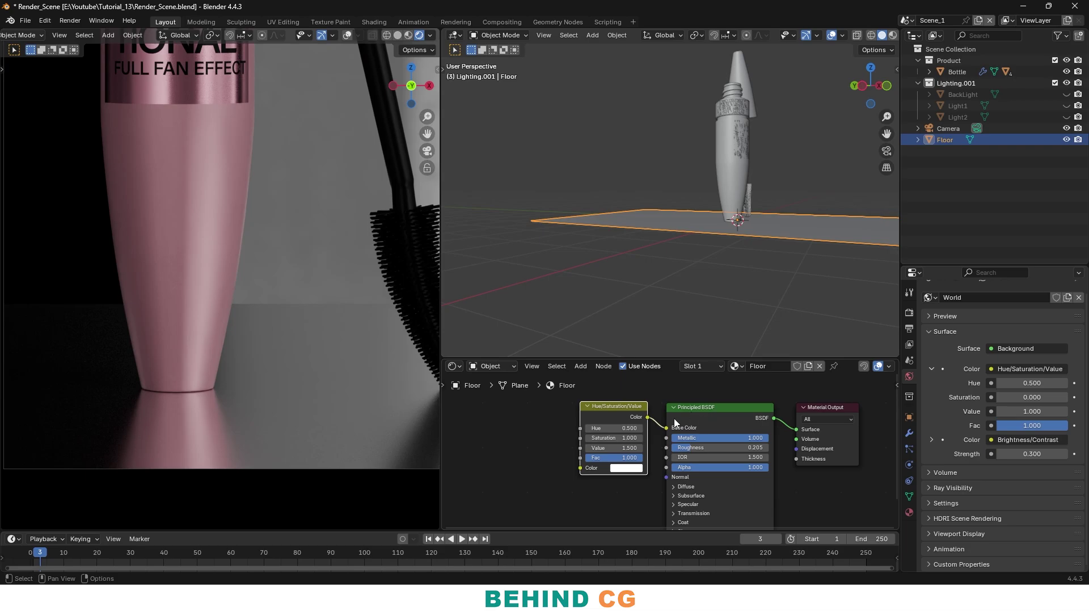
# Set the roughness of the Floor's Principled BSDF to 0.25
pyautogui.moveTo(699, 413); pyautogui.dragTo(716, 451)
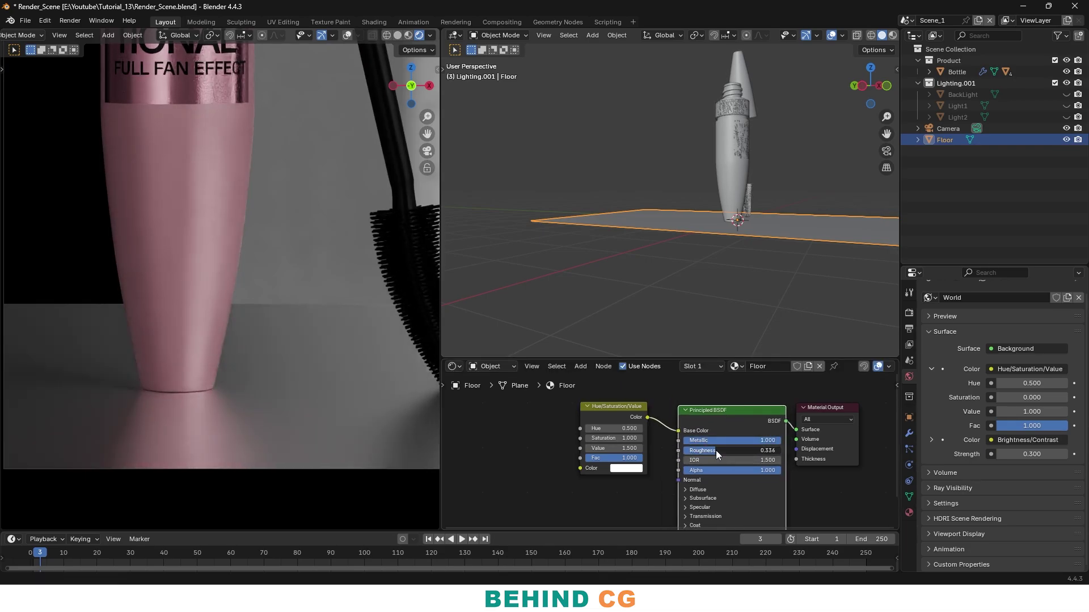
pyautogui.hotkey('ctrl', 'z')
pyautogui.click(733, 452)
pyautogui.write('0.25')
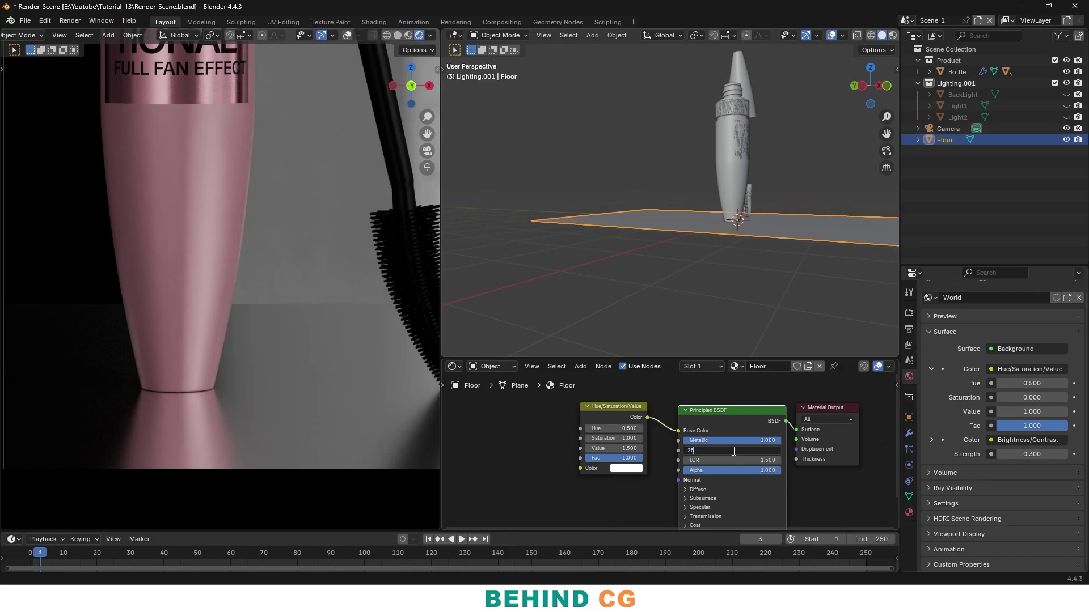
pyautogui.press('Return')
# Check the white colour used by the Floor material's Hue/Saturation/Value node
pyautogui.moveTo(620, 409); pyautogui.dragTo(622, 410)
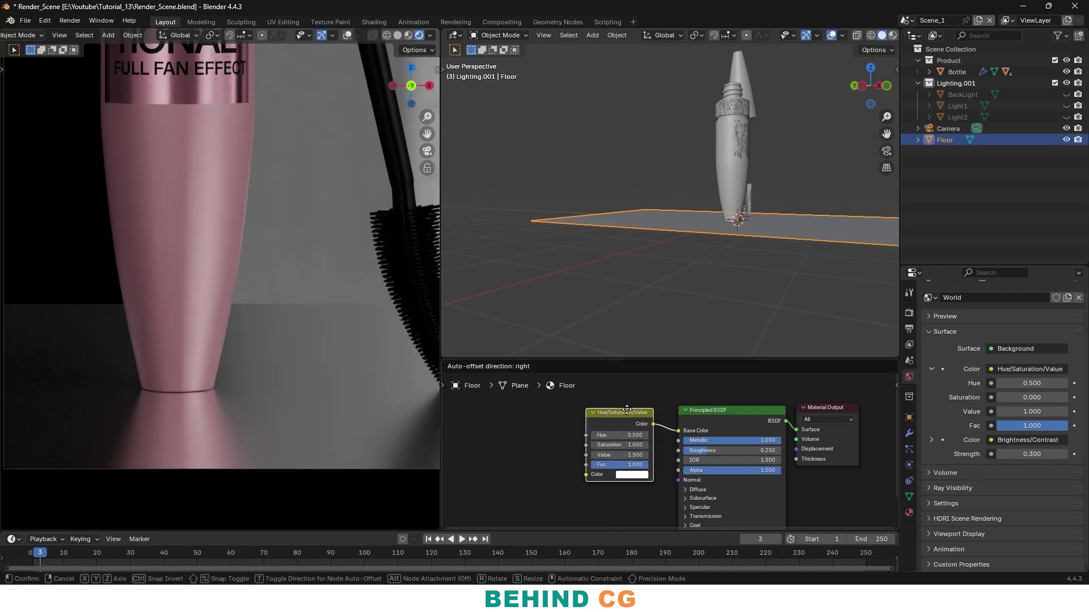
pyautogui.click(628, 468)
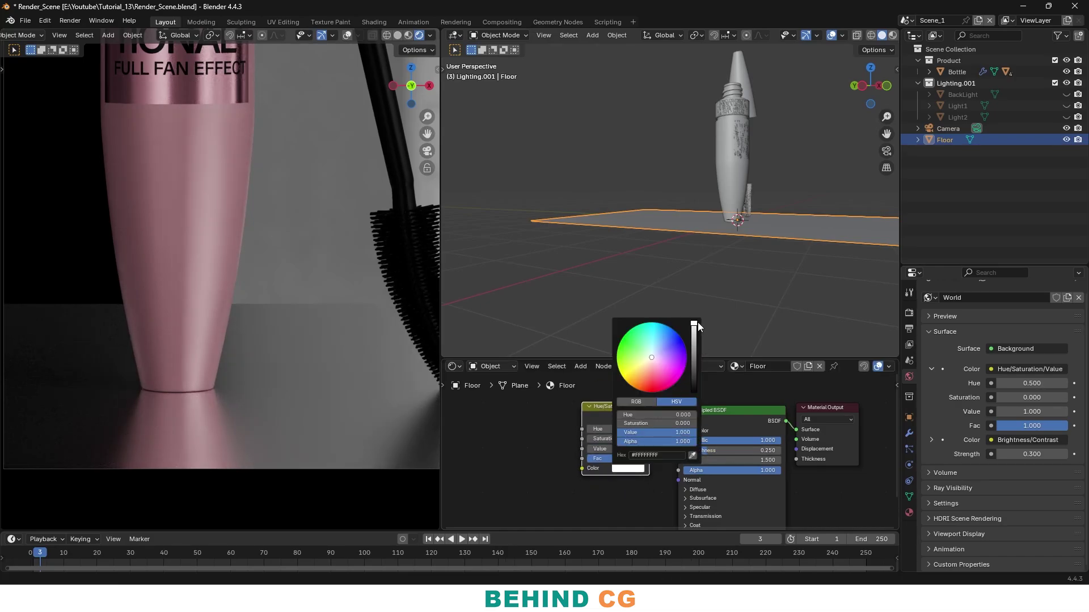
pyautogui.moveTo(692, 333); pyautogui.dragTo(693, 322)
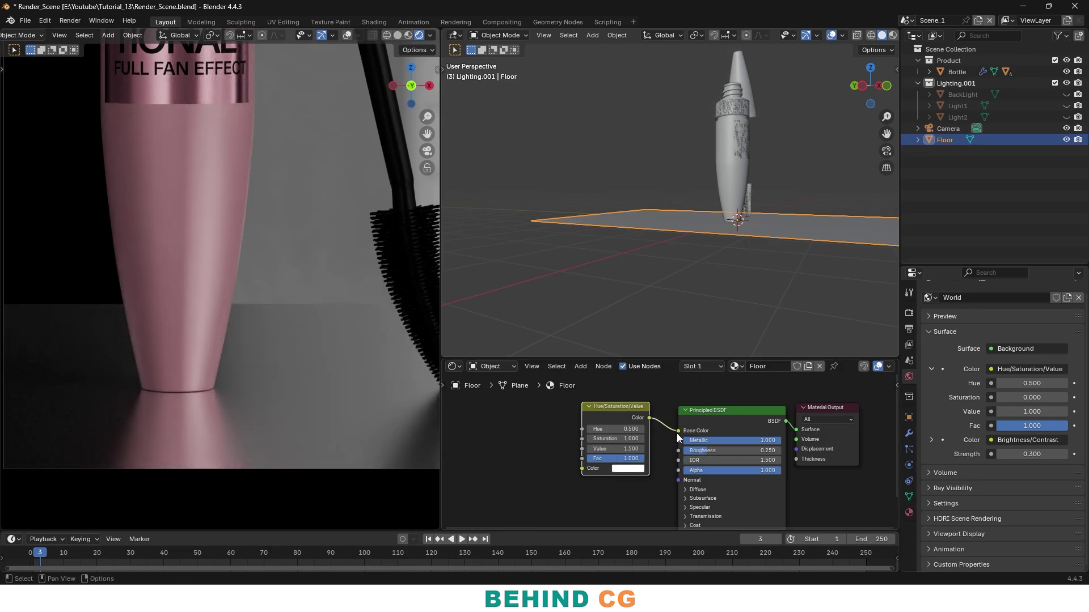
# Move the Floor material's Hue/Saturation/Value node slightly up and try stepping its Value to other settings
pyautogui.moveTo(615, 419); pyautogui.dragTo(630, 402)
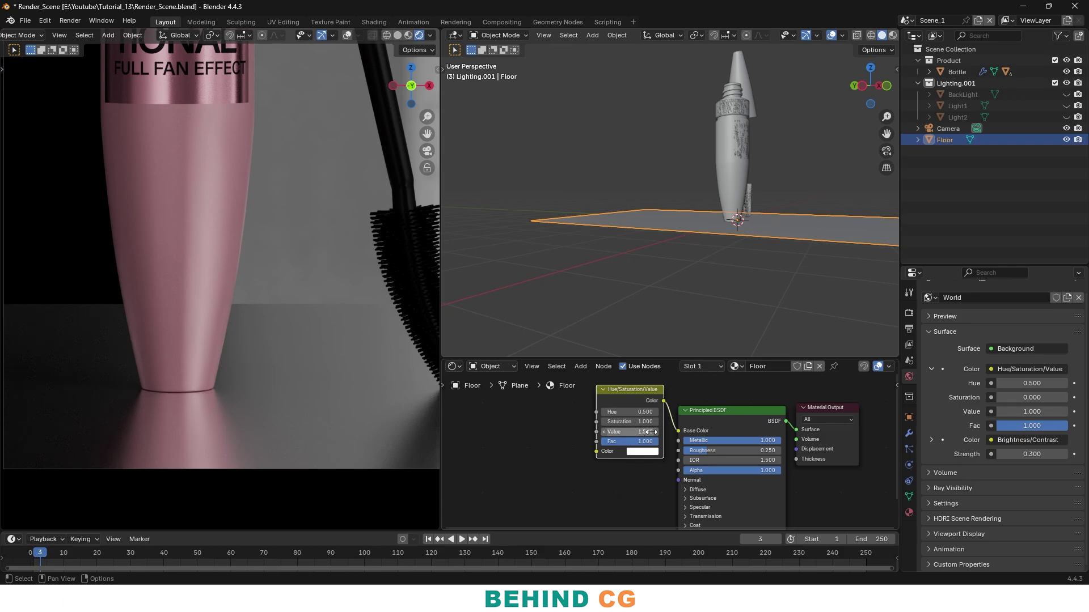
pyautogui.click(605, 431)
pyautogui.click(605, 431)
pyautogui.click(604, 431)
pyautogui.click(605, 432)
pyautogui.click(605, 431)
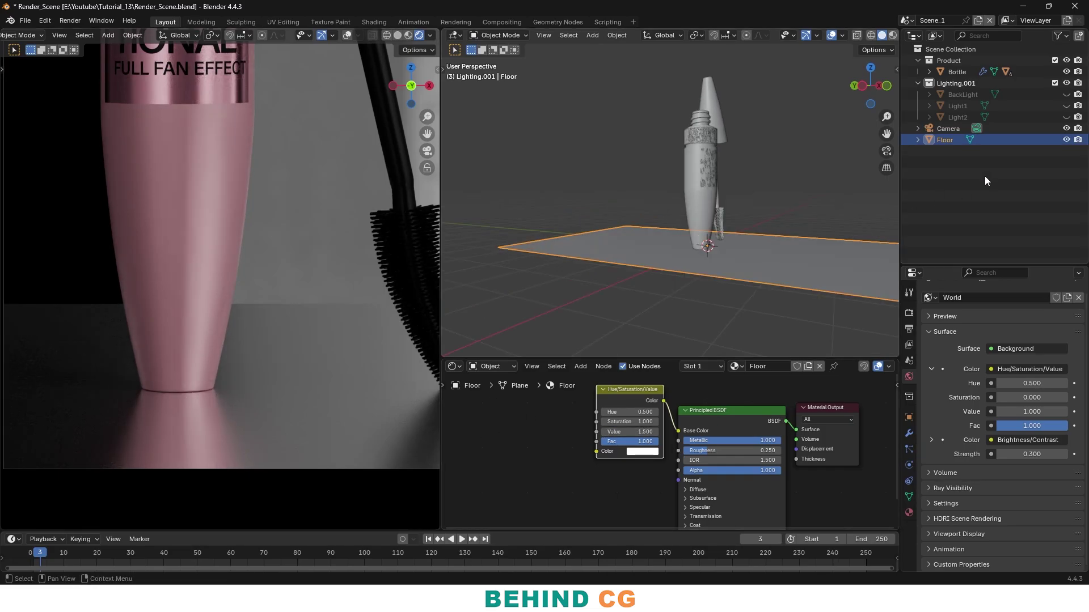
# Unhide the BackLight, look through the camera in the rendered viewport, and select the BackLight to show its Emission material
pyautogui.click(1066, 95)
pyautogui.press('KP_0')
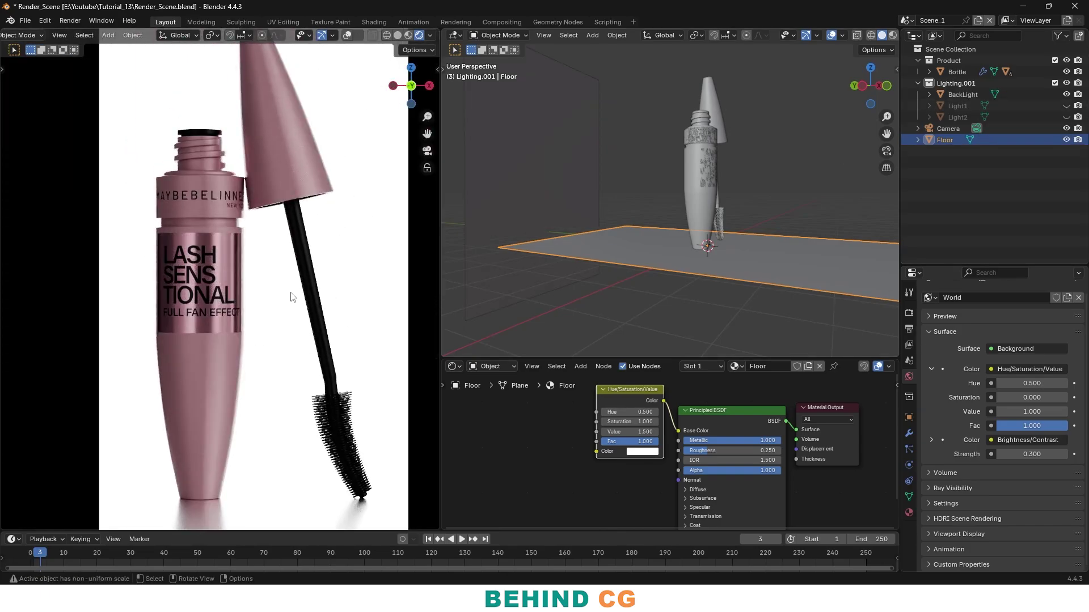
pyautogui.click(352, 265)
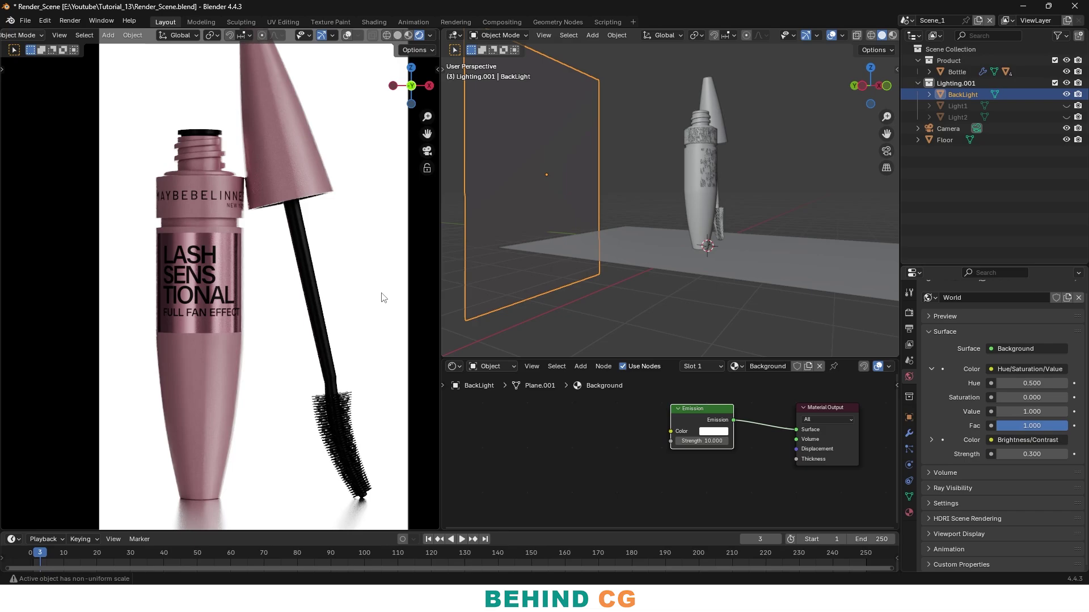
pyautogui.press('super+shift+c')
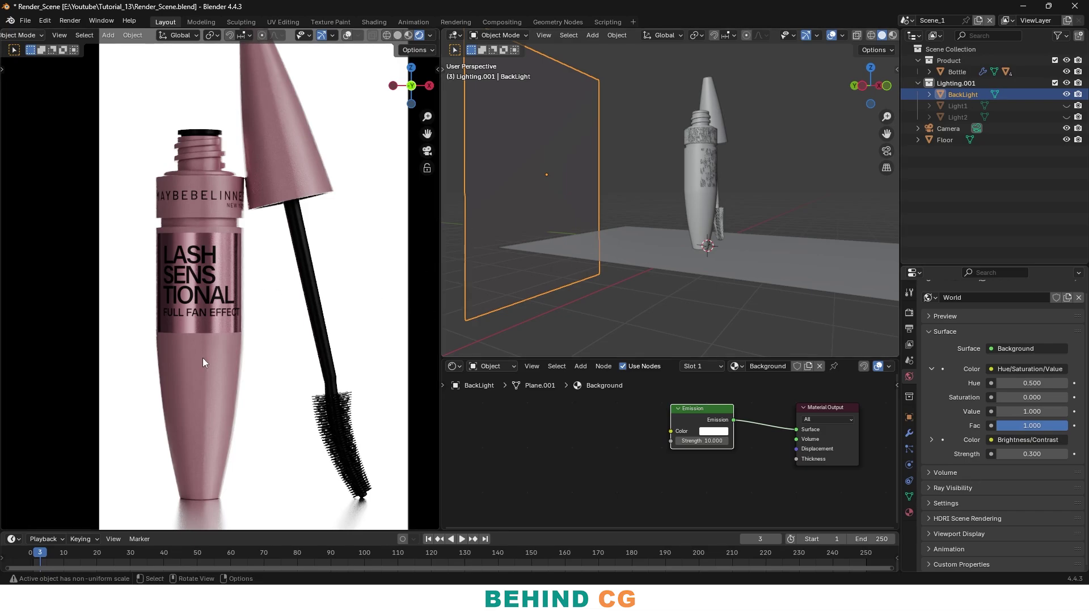
pyautogui.scroll(-2, 653, 238)
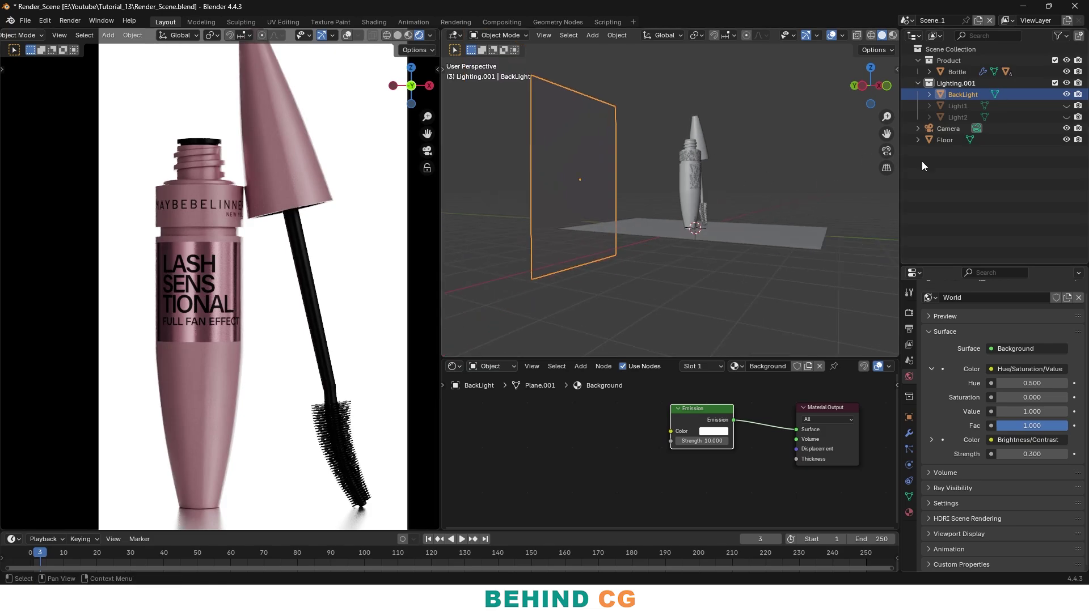
# Unhide Light1, select it and switch the perspective viewport to Material Preview shading to show its gradient
pyautogui.click(1066, 105)
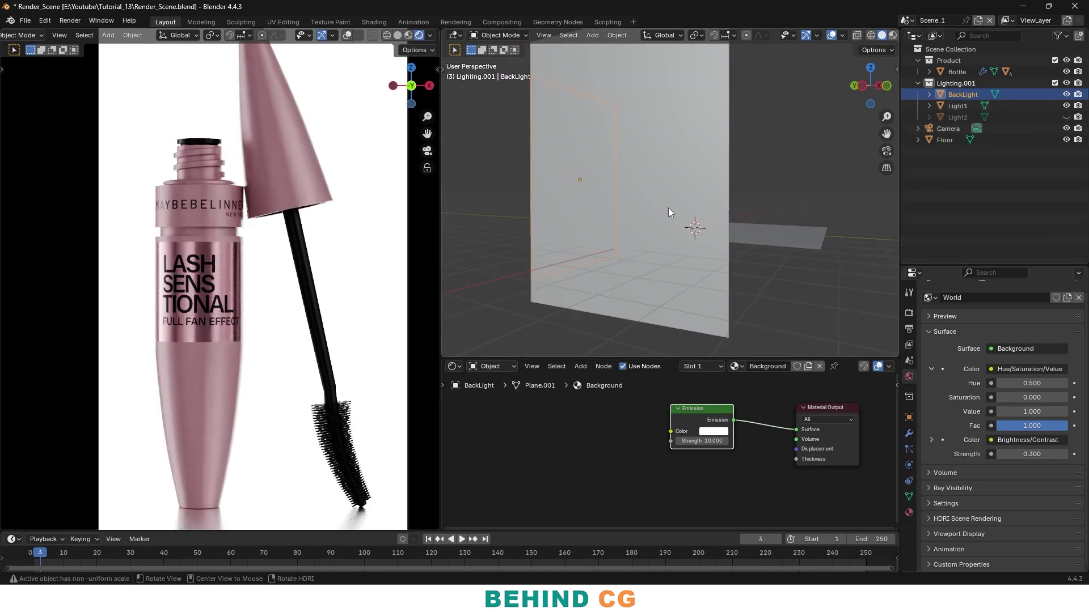
pyautogui.moveTo(666, 213); pyautogui.dragTo(503, 233, button='middle')
pyautogui.click(614, 172)
pyautogui.press('z')
pyautogui.click(613, 241)
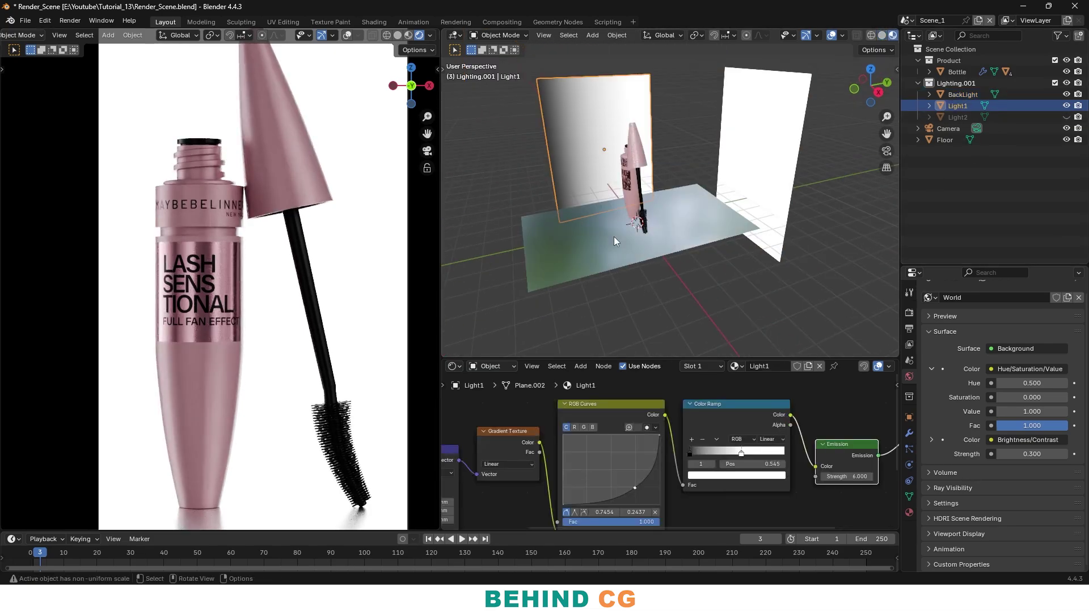
pyautogui.scroll(3, 613, 237)
pyautogui.keyDown('shift'); pyautogui.moveTo(614, 215); pyautogui.dragTo(621, 218, button='middle'); pyautogui.keyUp('shift')
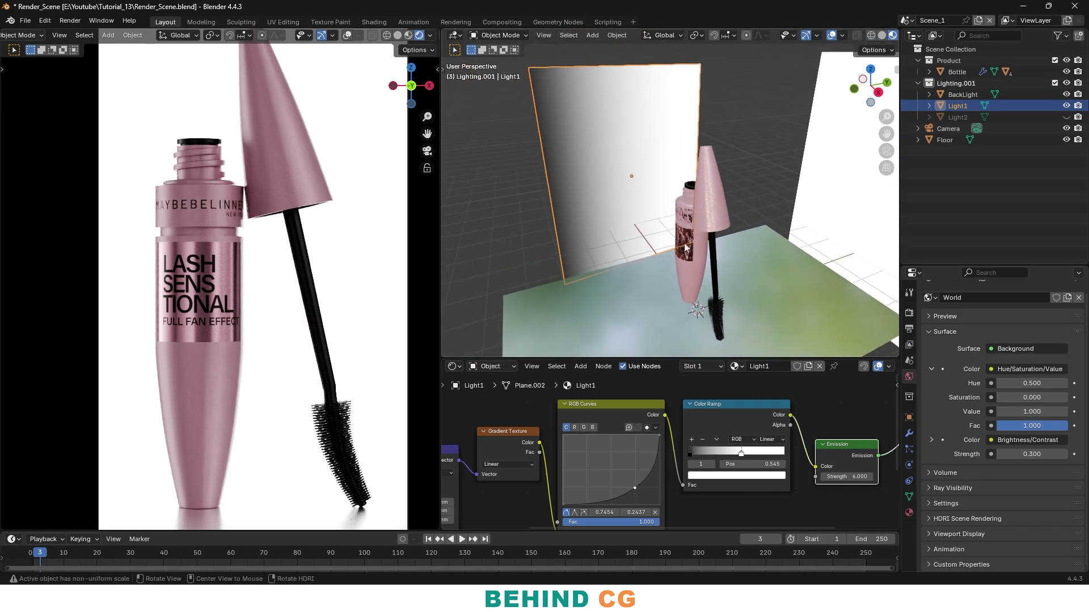
# Examine Light1's shader node chain, including the Color Ramp, Emission and RGB Curves nodes
pyautogui.scroll(-3, 680, 485)
pyautogui.moveTo(703, 421); pyautogui.dragTo(752, 419, button='middle')
pyautogui.moveTo(748, 415); pyautogui.dragTo(754, 412)
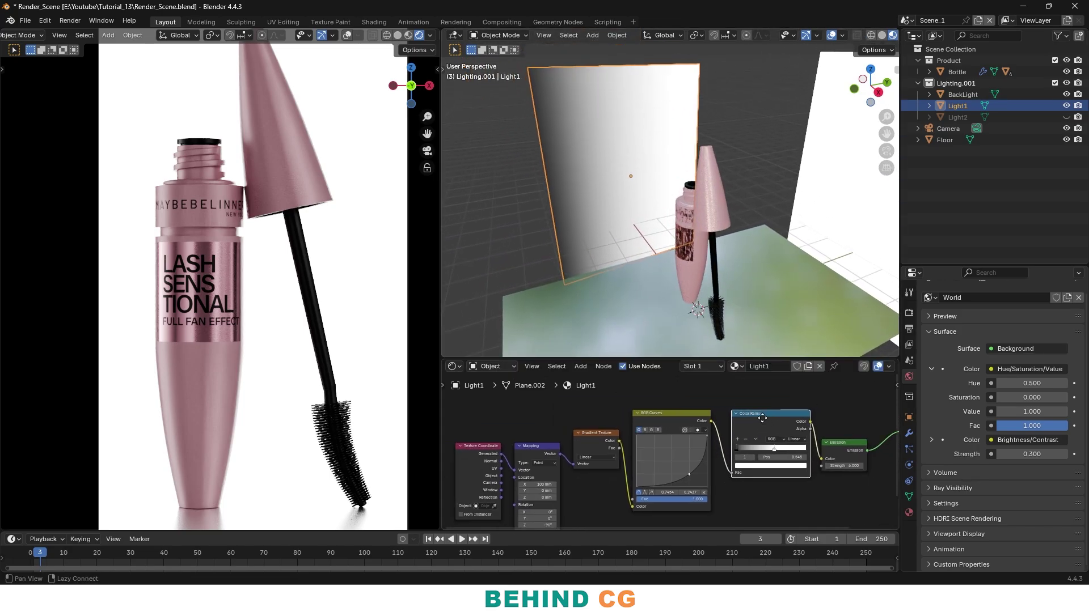
pyautogui.moveTo(754, 413); pyautogui.dragTo(710, 412, button='middle')
pyautogui.moveTo(711, 413); pyautogui.dragTo(703, 415)
pyautogui.moveTo(830, 452); pyautogui.dragTo(705, 452, button='middle')
pyautogui.scroll(5, 669, 452)
pyautogui.moveTo(669, 452); pyautogui.dragTo(683, 432)
pyautogui.moveTo(589, 437); pyautogui.dragTo(697, 421, button='middle')
pyautogui.moveTo(663, 396); pyautogui.dragTo(672, 396)
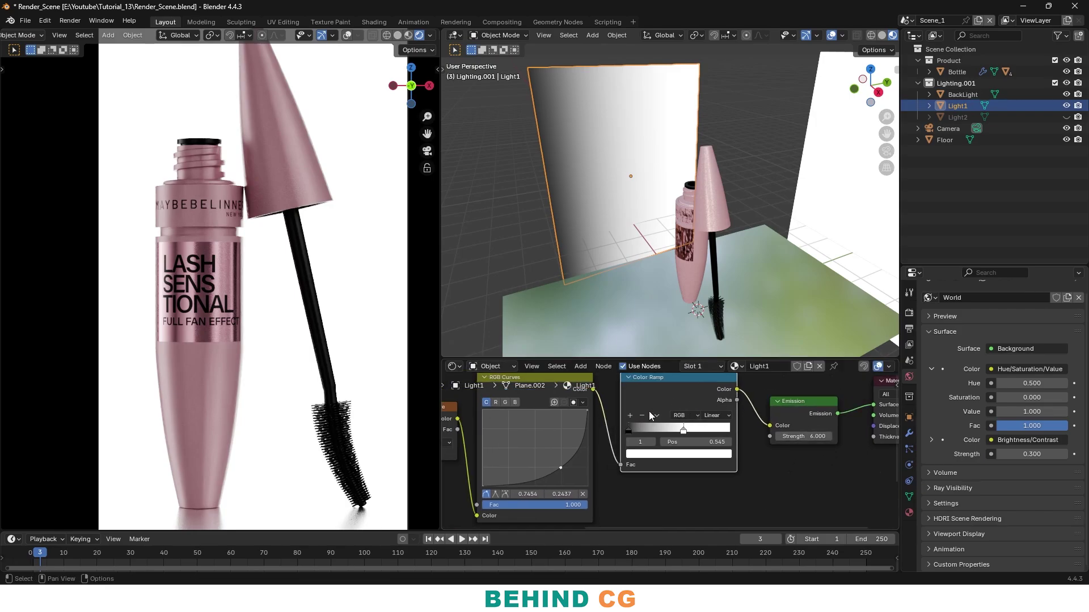
pyautogui.moveTo(539, 392); pyautogui.dragTo(686, 405, button='middle')
pyautogui.moveTo(676, 394); pyautogui.dragTo(677, 394)
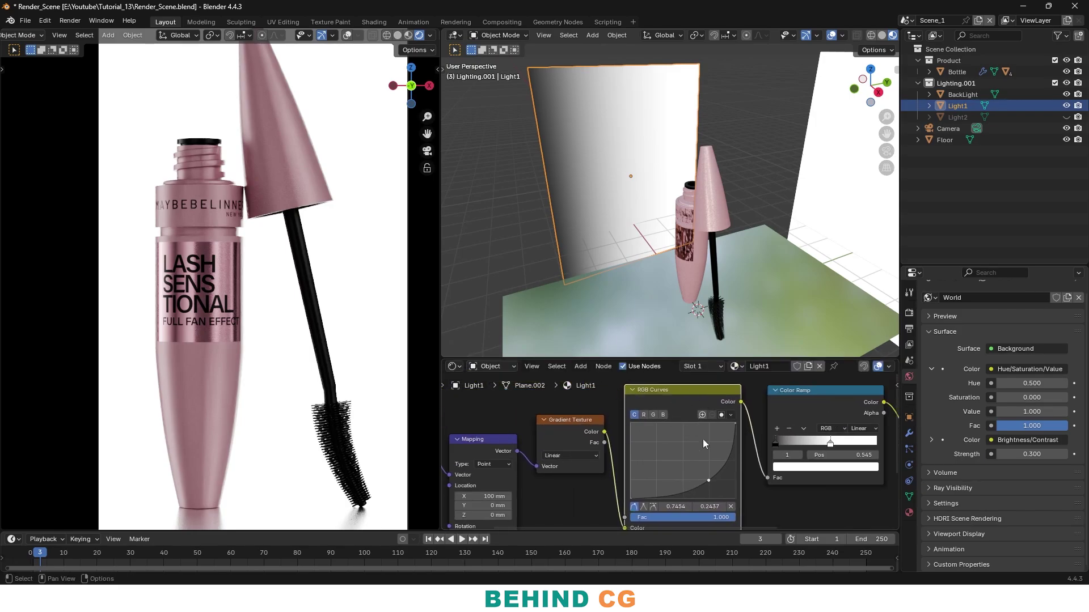
# Move the control point of Light1's RGB Curves node to about 0.6818, 0.2937 to brighten the gradient
pyautogui.scroll(1, 710, 461)
pyautogui.moveTo(715, 485); pyautogui.dragTo(713, 482)
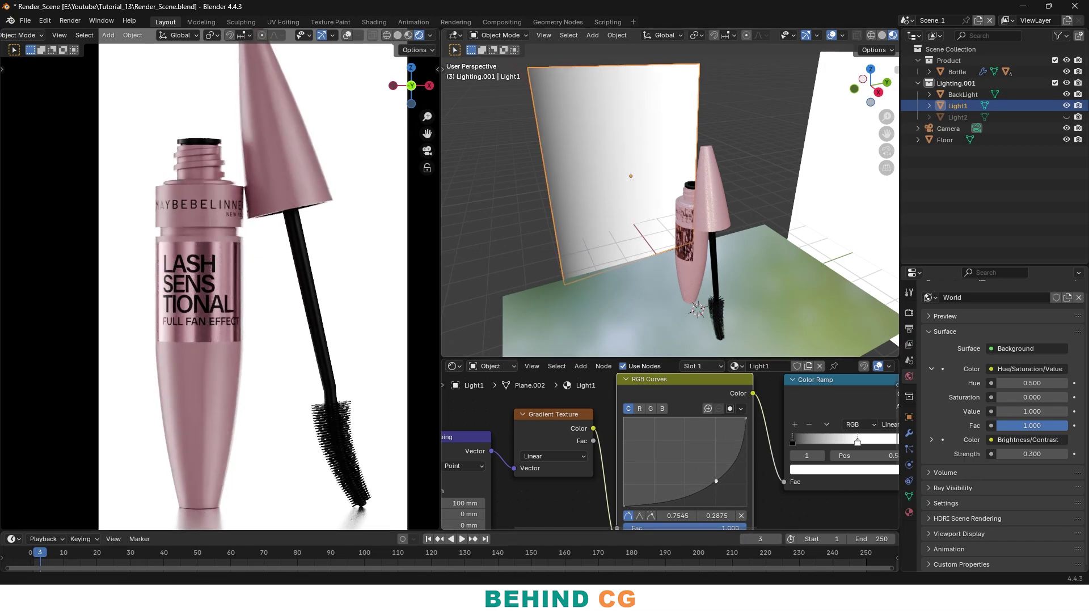
pyautogui.moveTo(713, 482)
pyautogui.mouseDown()
pyautogui.moveTo(680, 492)
pyautogui.moveTo(669, 478)
pyautogui.moveTo(708, 481)
pyautogui.mouseUp()
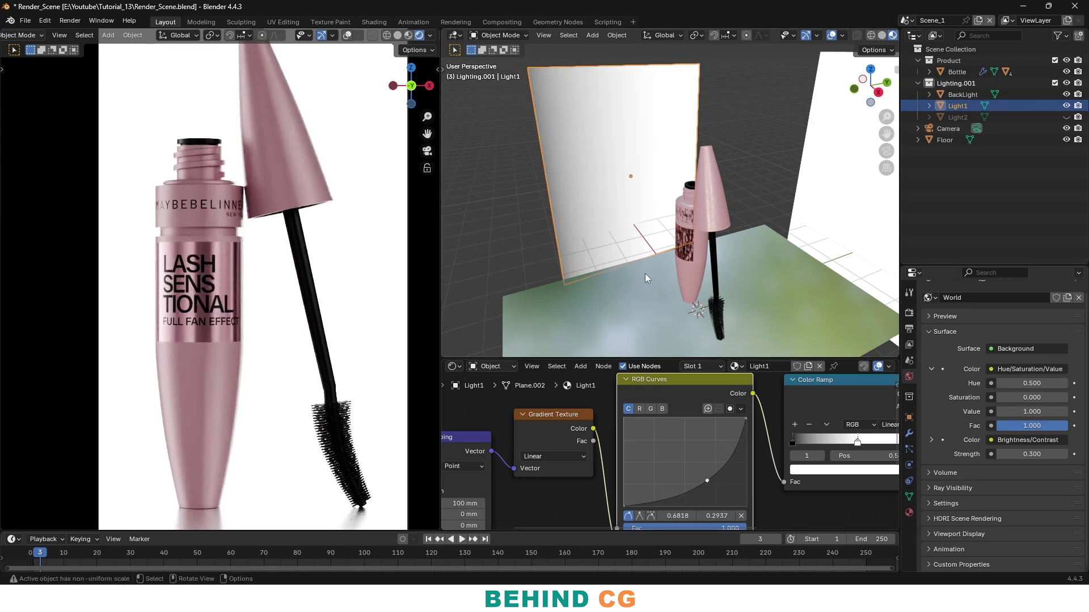
# Check the gradient types available in Light1's Gradient Texture node, keeping Linear
pyautogui.moveTo(560, 434); pyautogui.dragTo(651, 449, button='middle')
pyautogui.moveTo(658, 440)
pyautogui.mouseDown()
pyautogui.moveTo(631, 457)
pyautogui.moveTo(669, 440)
pyautogui.moveTo(657, 441)
pyautogui.mouseUp()
pyautogui.moveTo(657, 441); pyautogui.dragTo(739, 386, button='middle')
pyautogui.click(722, 416)
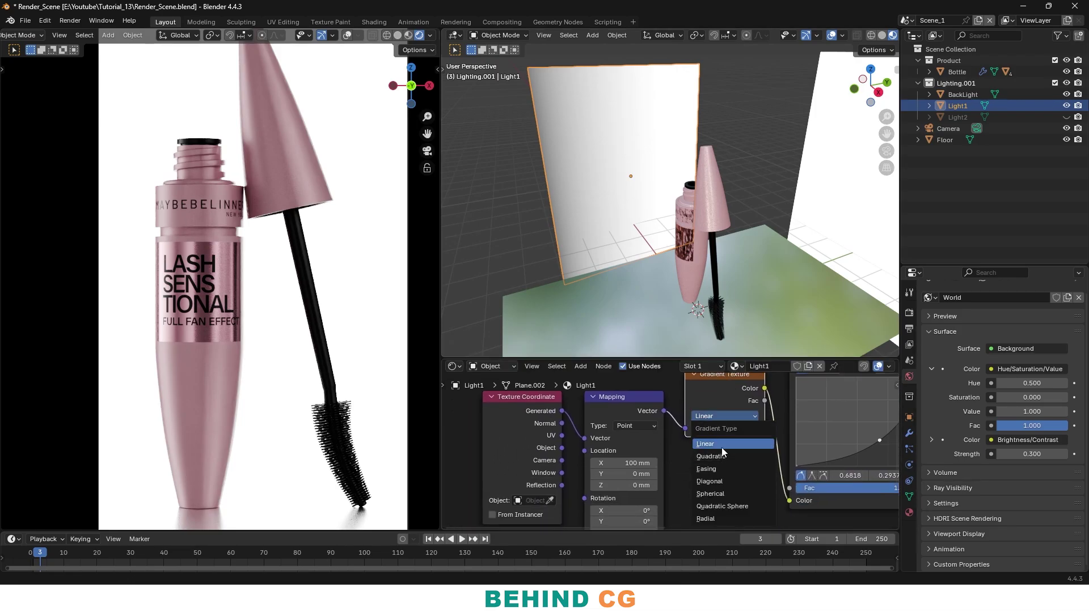
pyautogui.moveTo(632, 463); pyautogui.dragTo(653, 408, button='middle')
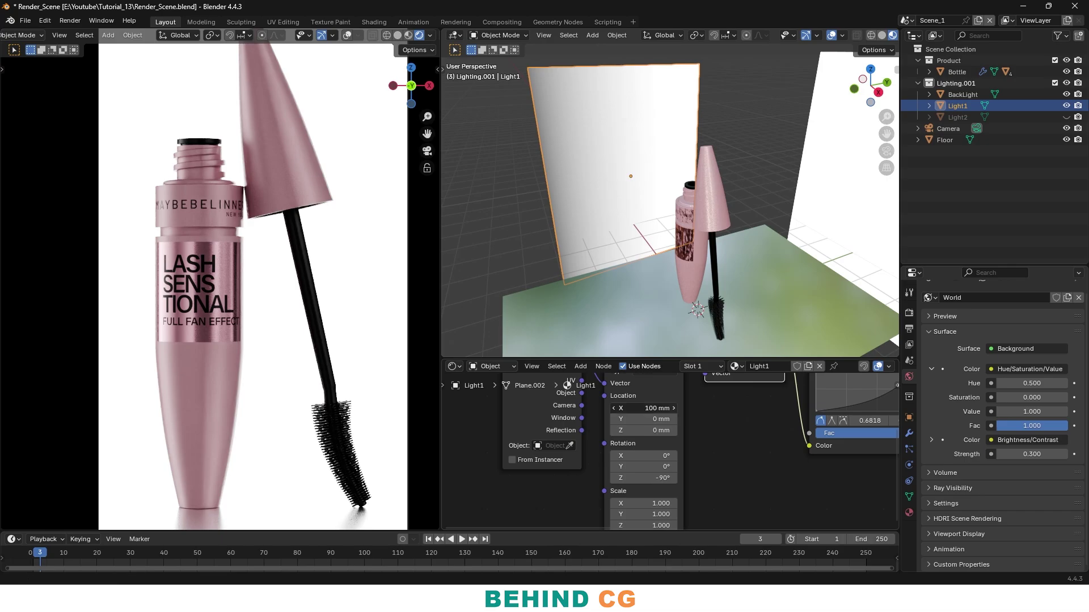
# Try shifting Light1's gradient to a Mapping X location of -100 mm, restore 100 mm, and try rotating it about X
pyautogui.click(673, 408)
pyautogui.click(612, 406)
pyautogui.click(611, 404)
pyautogui.click(611, 404)
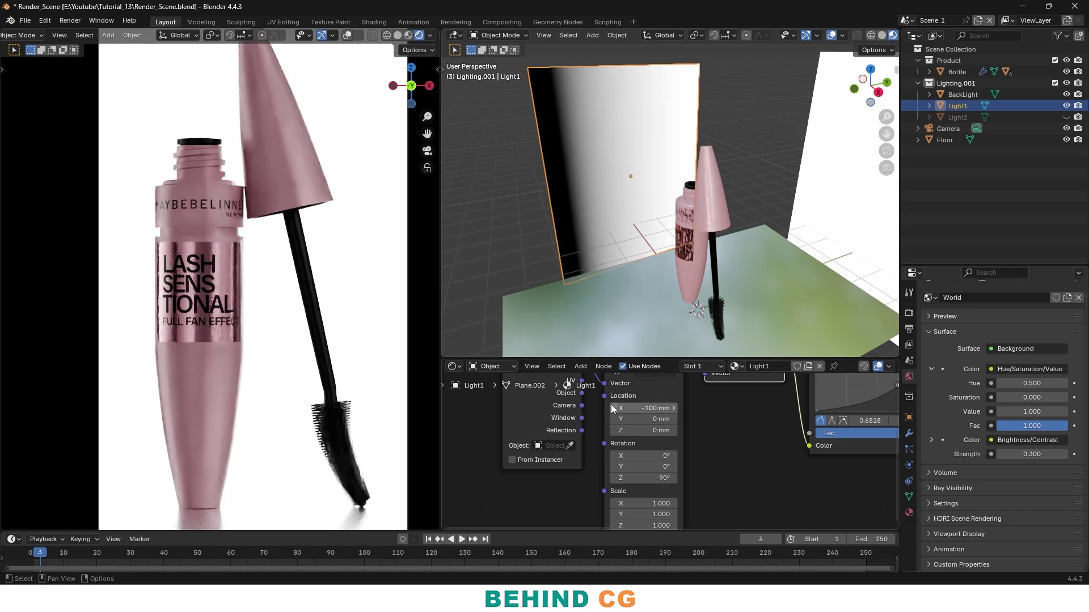
pyautogui.click(673, 409)
pyautogui.click(673, 409)
pyautogui.moveTo(652, 456)
pyautogui.mouseDown()
pyautogui.moveTo(689, 457)
pyautogui.moveTo(667, 456)
pyautogui.mouseUp()
pyautogui.rightClick(652, 457)
pyautogui.scroll(-4, 667, 454)
pyautogui.moveTo(866, 397); pyautogui.dragTo(658, 433, button='middle')
pyautogui.scroll(-2, 652, 442)
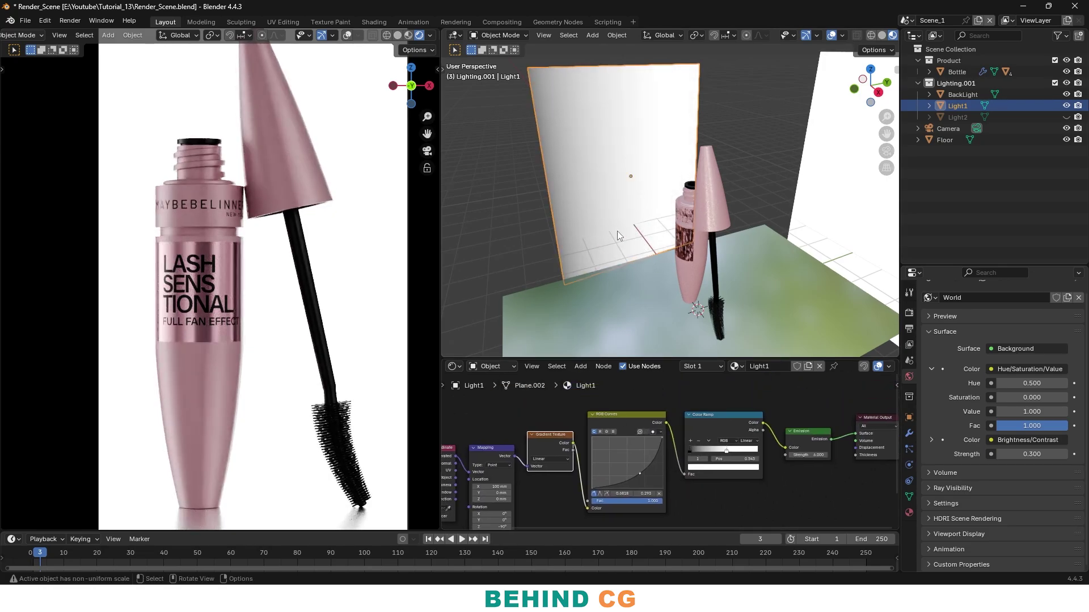
# Set the world Background strength to 0.5 and hide the BackLight
pyautogui.scroll(5, 227, 272)
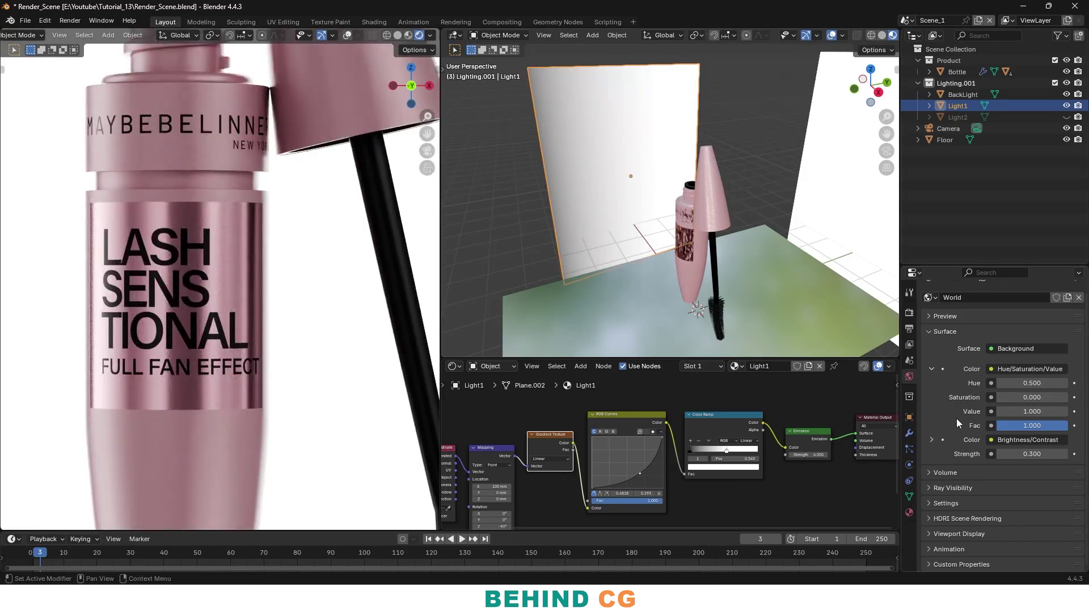
pyautogui.moveTo(1028, 454)
pyautogui.mouseDown()
pyautogui.moveTo(1009, 454)
pyautogui.moveTo(1040, 454)
pyautogui.mouseUp()
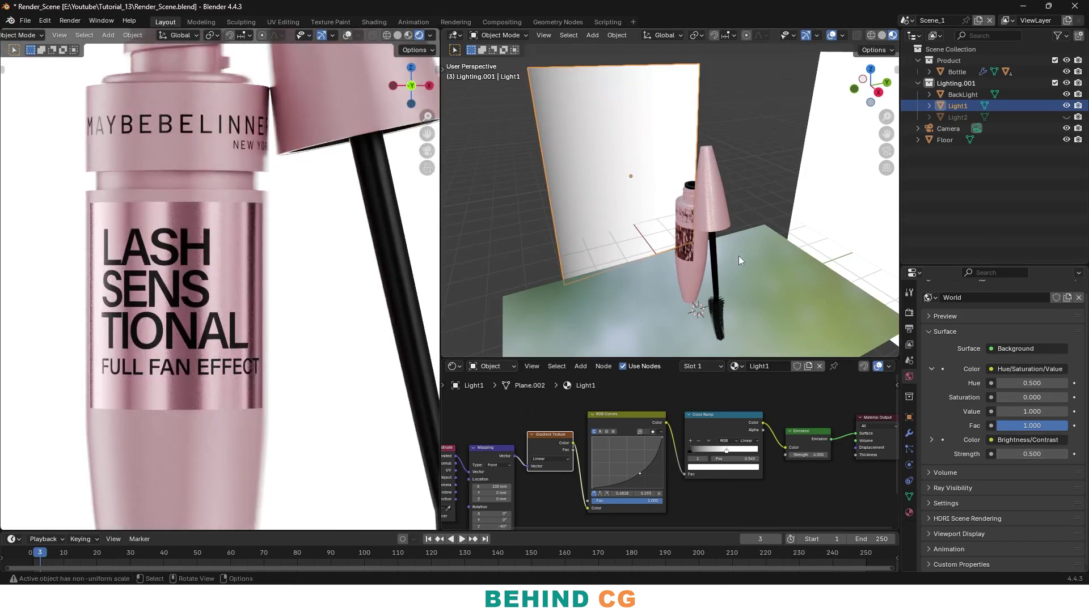
pyautogui.click(963, 94)
pyautogui.click(1066, 94)
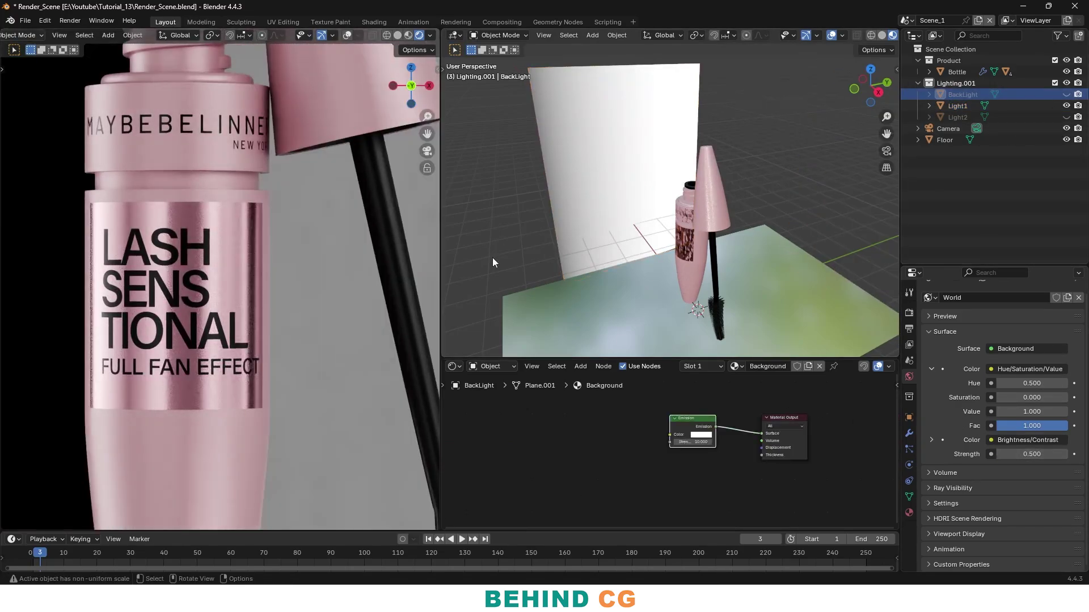
# Set the world Background strength to 0 to isolate Light1's effect on the bottle
pyautogui.scroll(1, 118, 340)
pyautogui.moveTo(1022, 455); pyautogui.dragTo(990, 455)
pyautogui.scroll(-3, 161, 311)
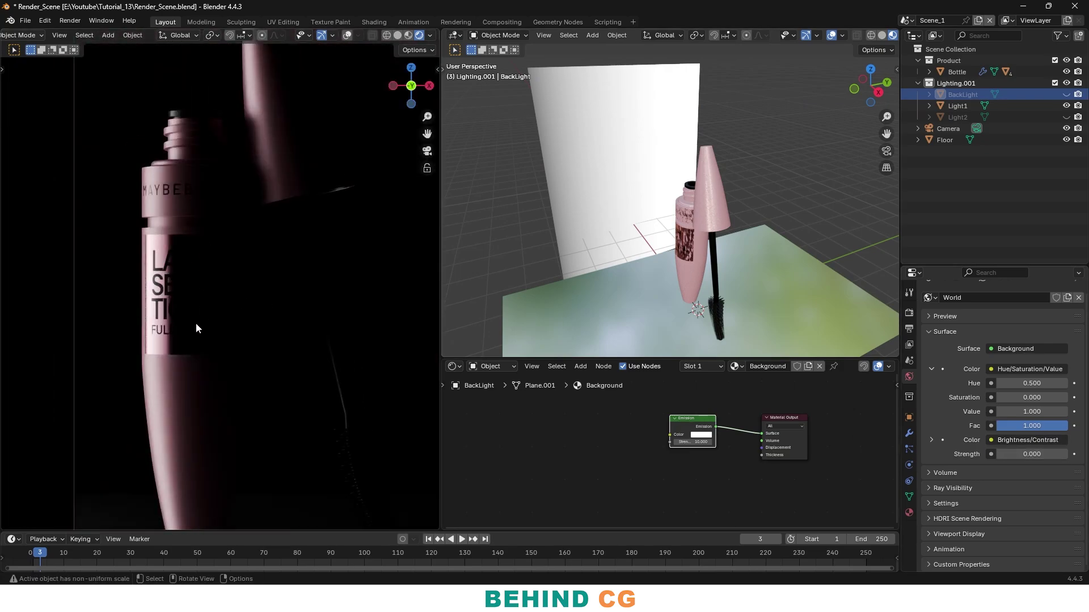
pyautogui.keyDown('shift'); pyautogui.moveTo(135, 302); pyautogui.dragTo(156, 308, button='middle'); pyautogui.keyUp('shift')
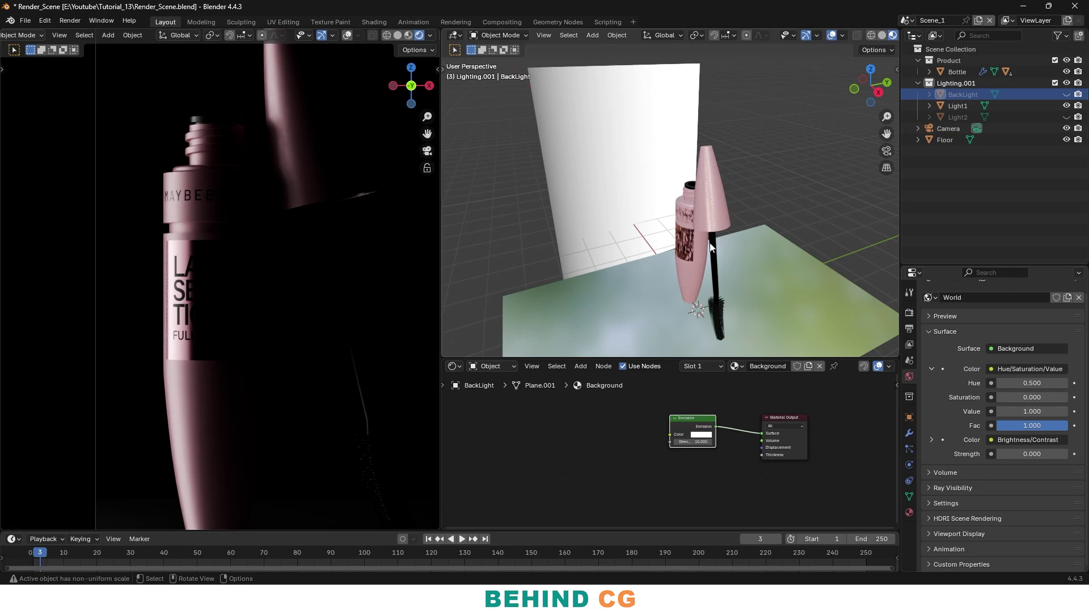
# Select Light1 and try sliding it along the global Y axis
pyautogui.click(643, 157)
pyautogui.scroll(2, 699, 197)
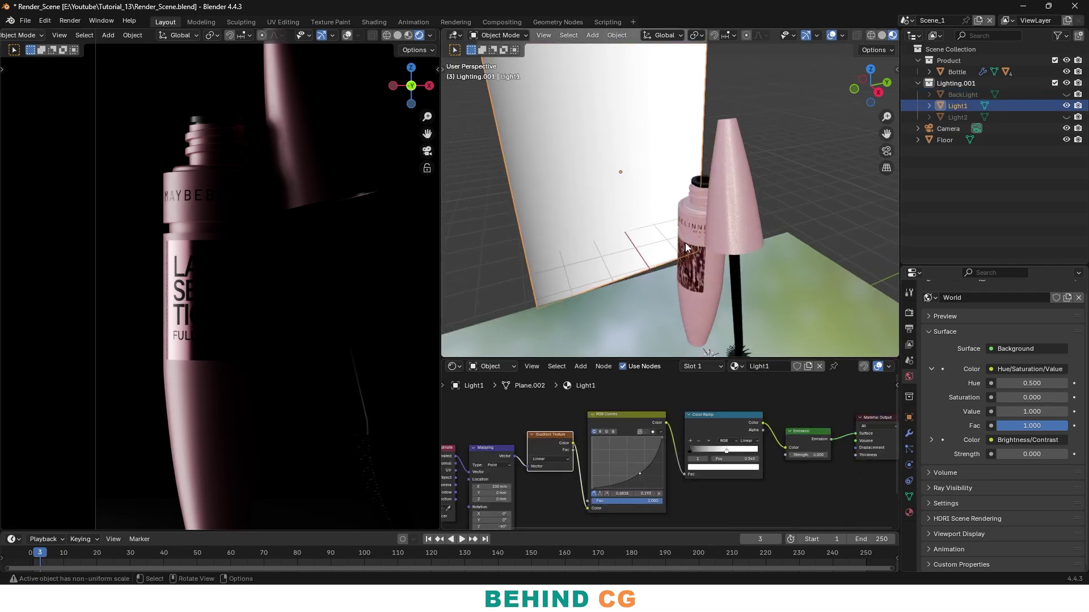
pyautogui.press('g')
pyautogui.press('y')
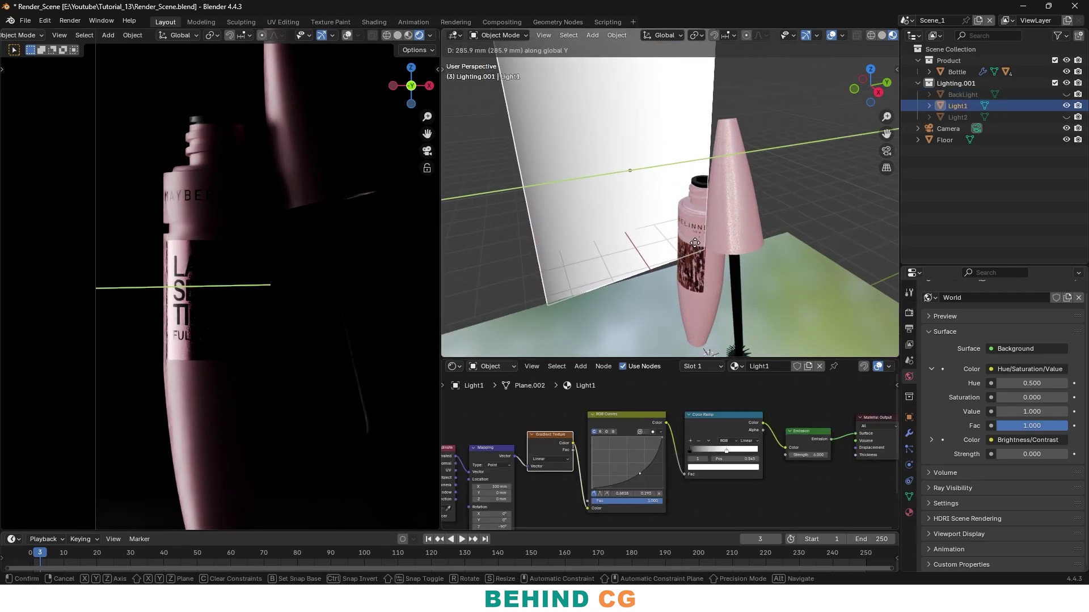
pyautogui.click(685, 244)
# Examine the soft falloff of Light1's reflection on the bottle's label and body in the rendered view
pyautogui.scroll(6, 195, 368)
pyautogui.keyDown('shift'); pyautogui.moveTo(202, 330); pyautogui.dragTo(342, 332, button='middle'); pyautogui.keyUp('shift')
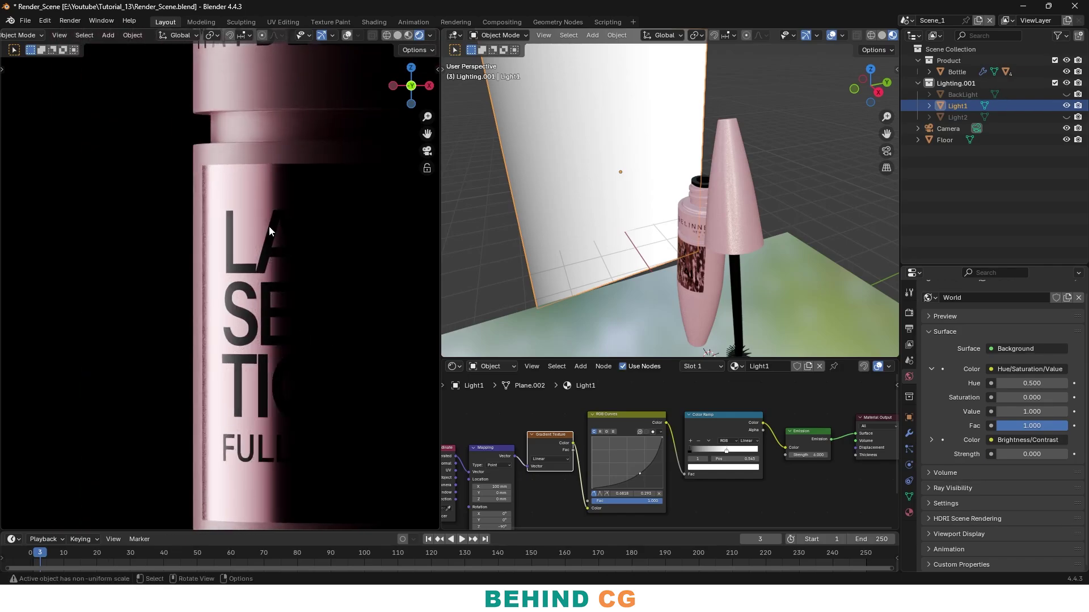
pyautogui.scroll(3, 215, 173)
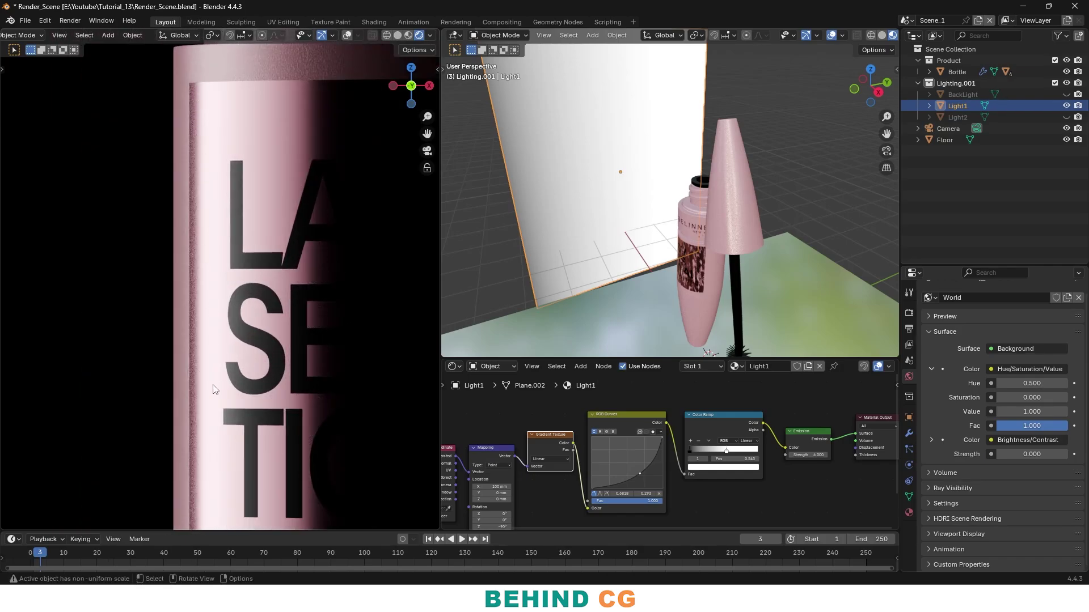
pyautogui.scroll(-3, 193, 472)
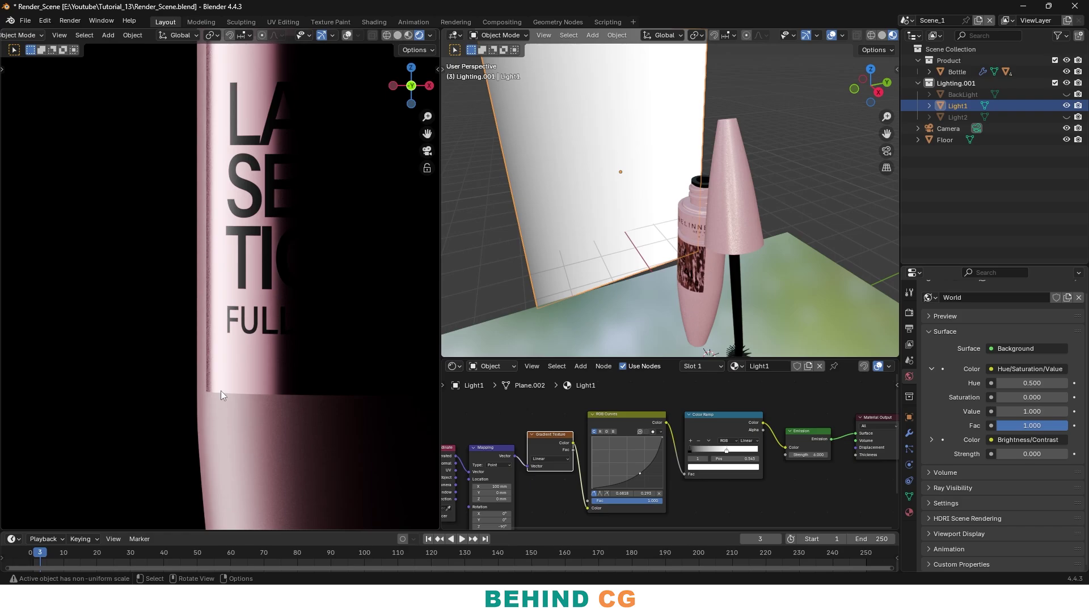
pyautogui.scroll(-4, 287, 352)
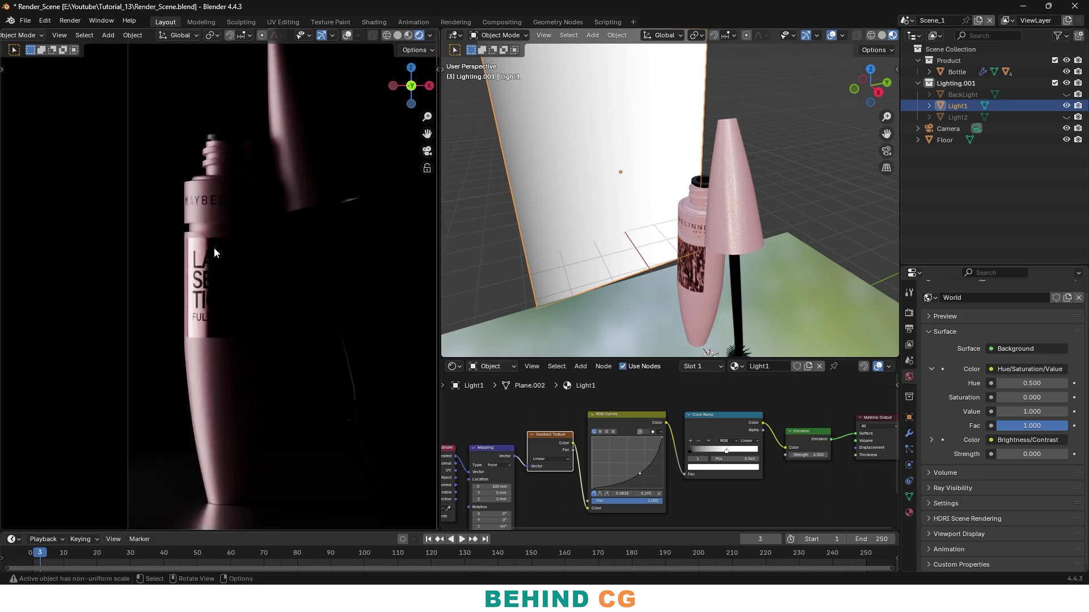
# Unhide the BackLight and Light2, and orbit the perspective viewport to show all the light planes
pyautogui.click(1067, 95)
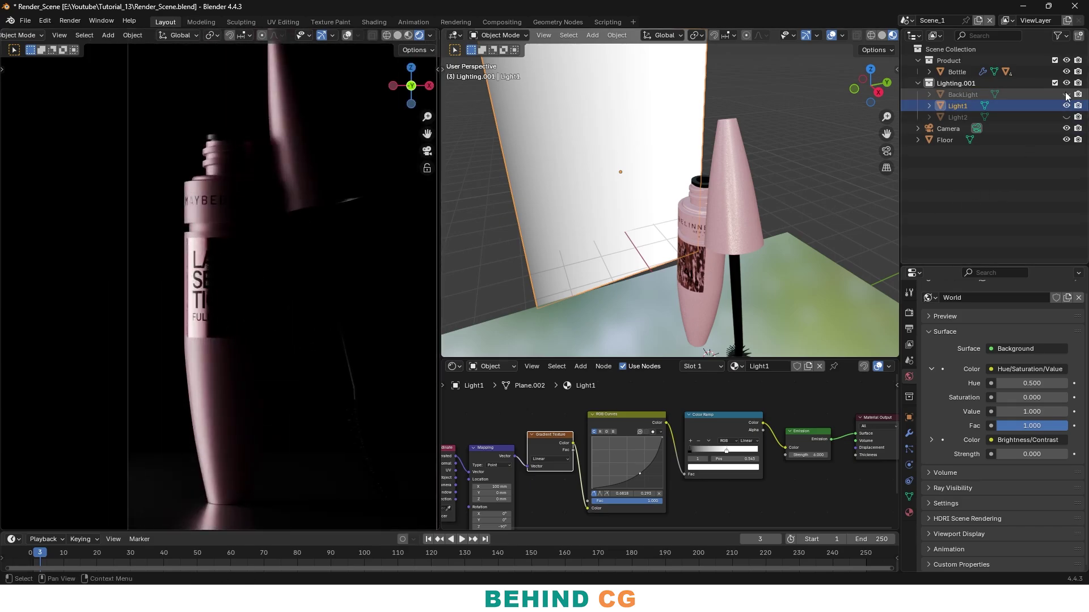
pyautogui.click(1016, 118)
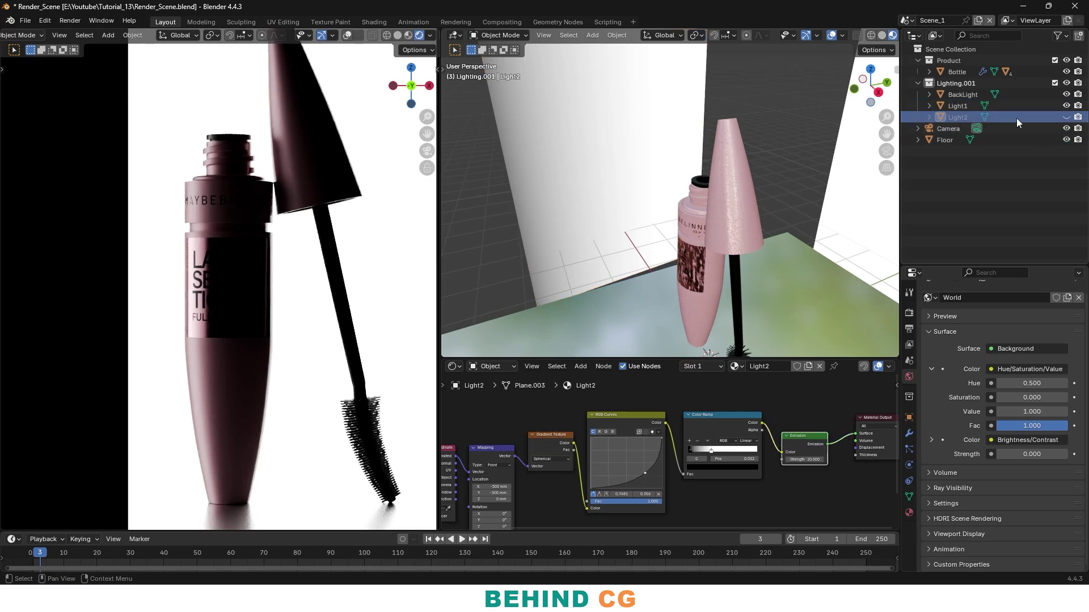
pyautogui.click(1067, 117)
pyautogui.scroll(-3, 707, 267)
pyautogui.scroll(-10, 607, 263)
pyautogui.moveTo(707, 267); pyautogui.dragTo(675, 227, button='middle')
pyautogui.keyDown('alt'); pyautogui.scroll(-1, 608, 263); pyautogui.keyUp('alt')
pyautogui.scroll(8, 652, 193)
# Compare the Gradient Texture types of Light1 and Light2 by selecting each plane in turn
pyautogui.click(569, 186)
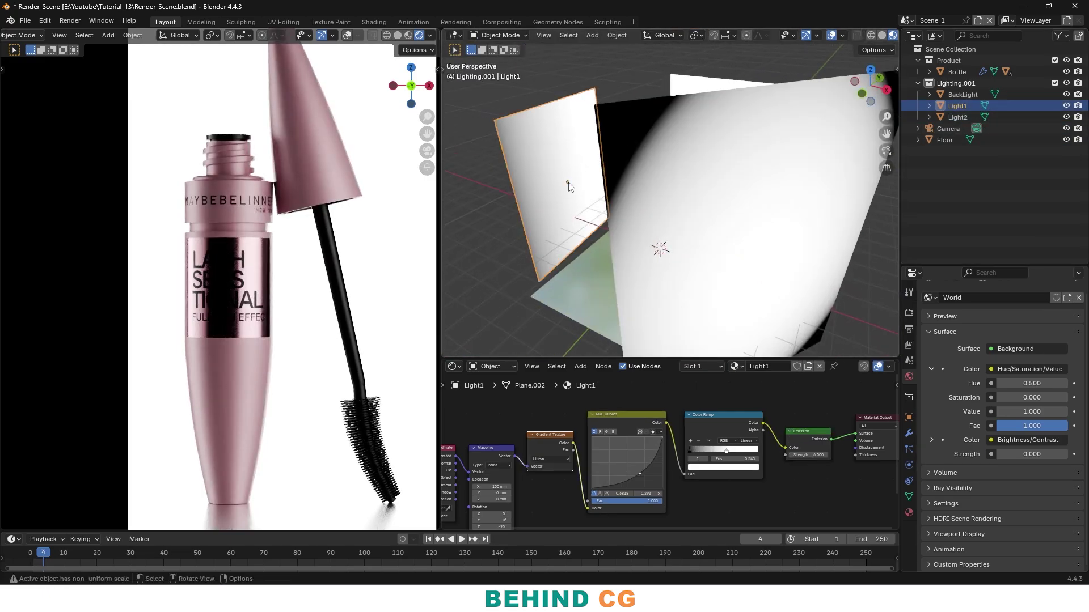
pyautogui.click(732, 249)
pyautogui.scroll(4, 710, 473)
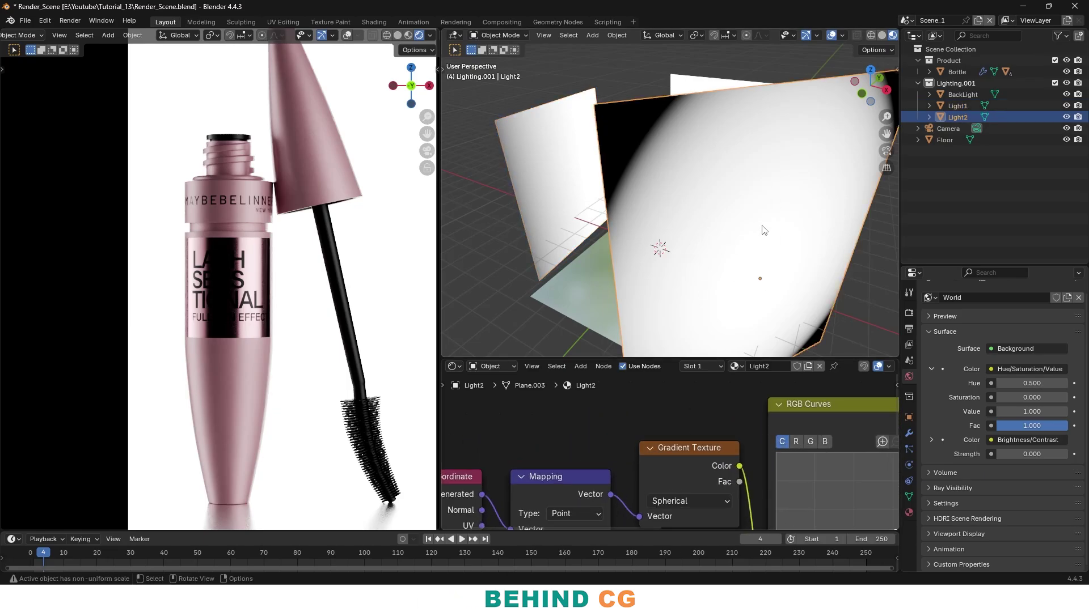
pyautogui.click(600, 228)
pyautogui.scroll(3, 703, 423)
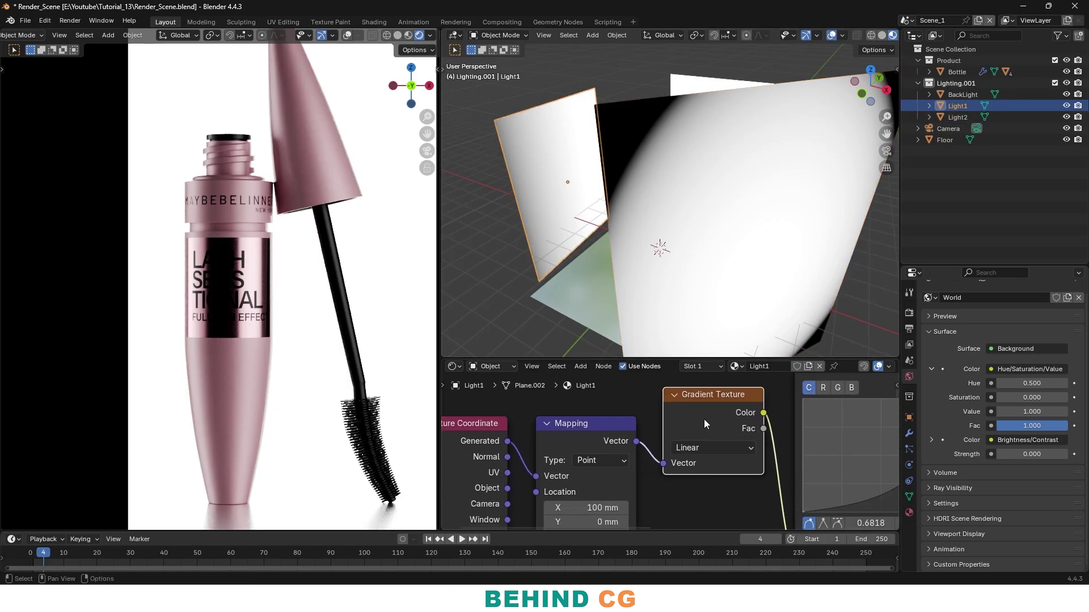
pyautogui.click(642, 272)
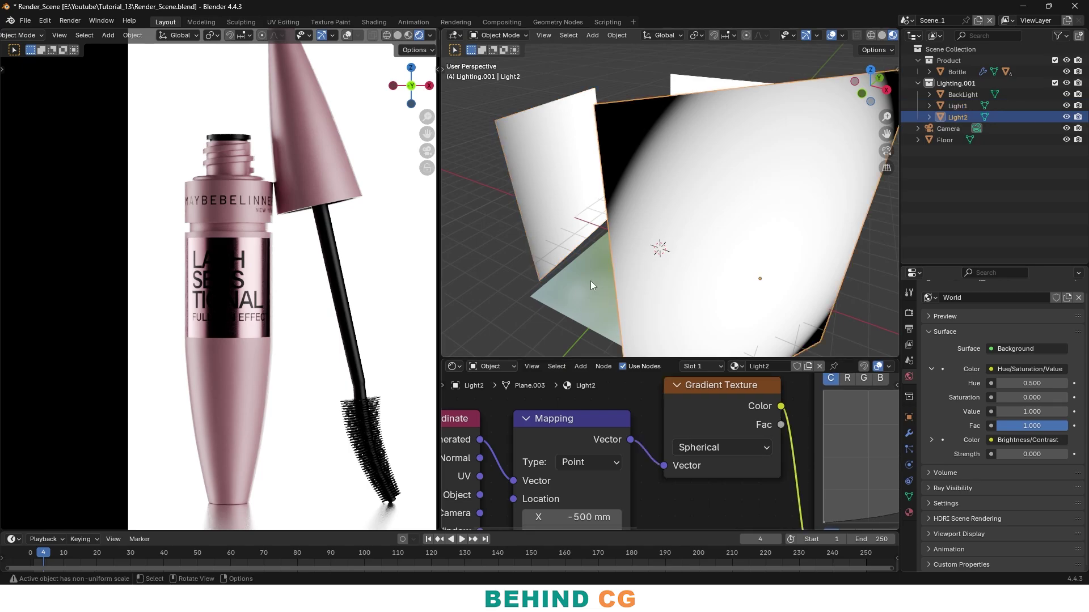
# Check the gradient type options for Light2, keep Spherical, and view the light planes around the bottle
pyautogui.click(733, 448)
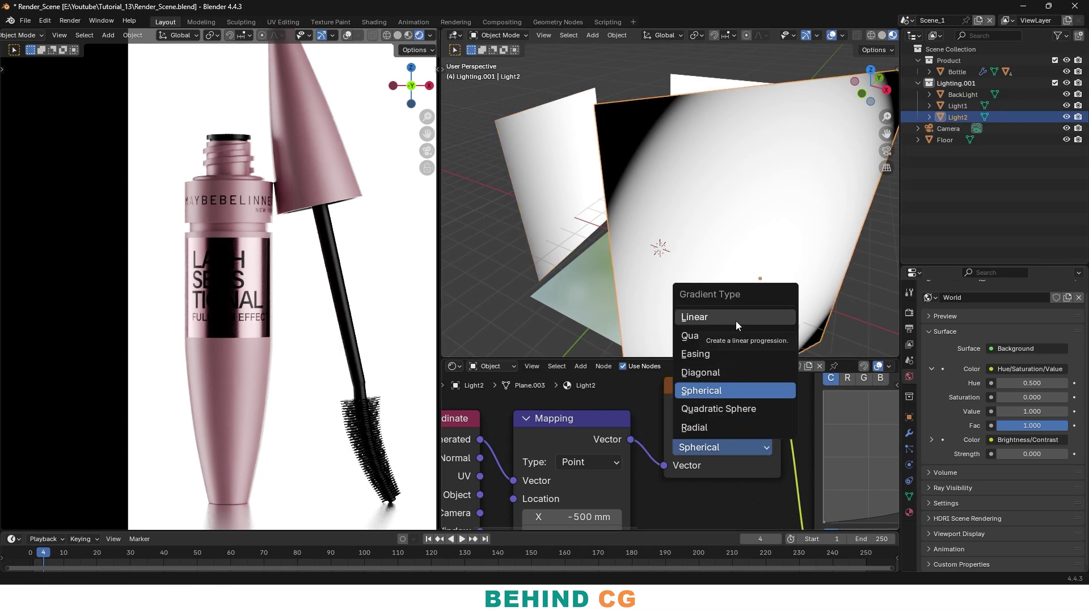
pyautogui.click(701, 393)
pyautogui.scroll(-4, 755, 256)
pyautogui.keyDown('alt'); pyautogui.moveTo(675, 252); pyautogui.dragTo(702, 234); pyautogui.keyUp('alt')
pyautogui.keyDown('alt'); pyautogui.moveTo(638, 249); pyautogui.dragTo(724, 240); pyautogui.keyUp('alt')
pyautogui.scroll(3, 723, 240)
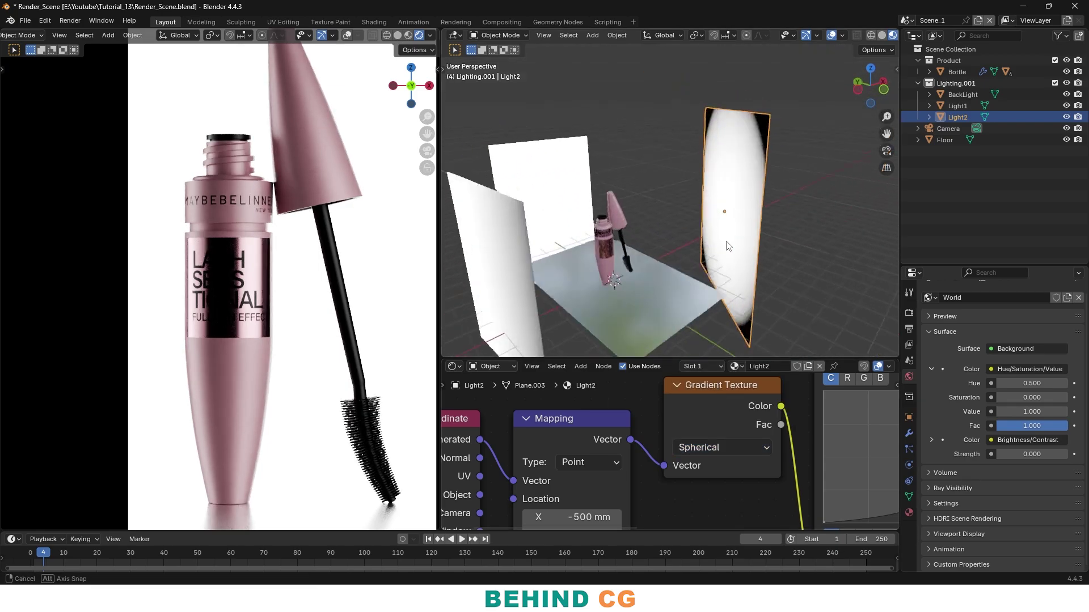
# Delete Light2 and add a new mesh plane in its place, scaled up to nearly the floor's size
pyautogui.press('g')
pyautogui.rightClick(756, 204)
pyautogui.press('Delete')
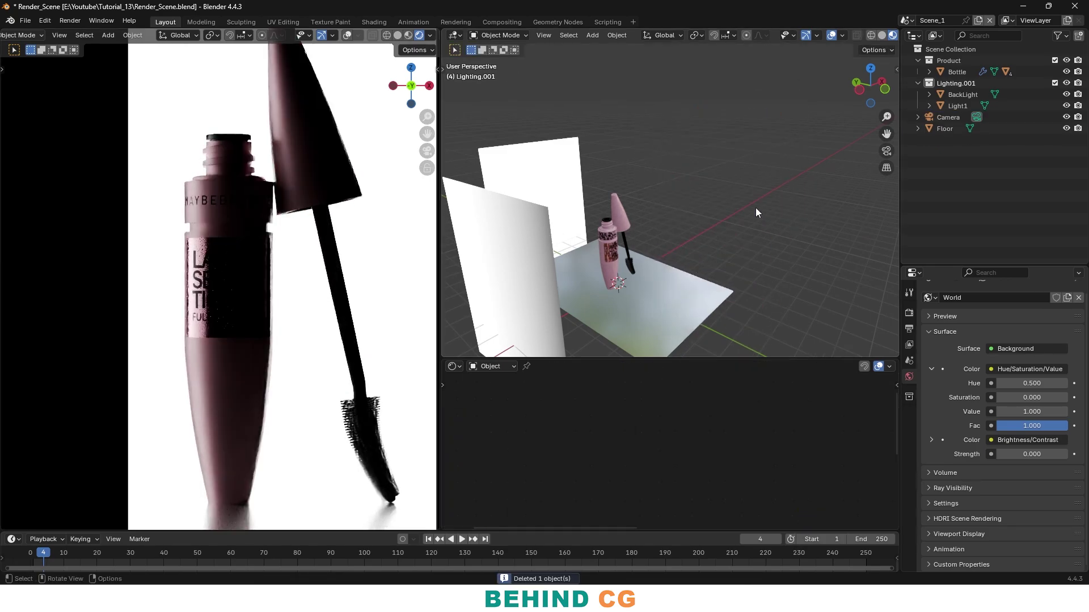
pyautogui.hotkey('shift', 'a')
pyautogui.moveTo(750, 192)
pyautogui.click(793, 200)
pyautogui.press('s')
pyautogui.click(820, 226)
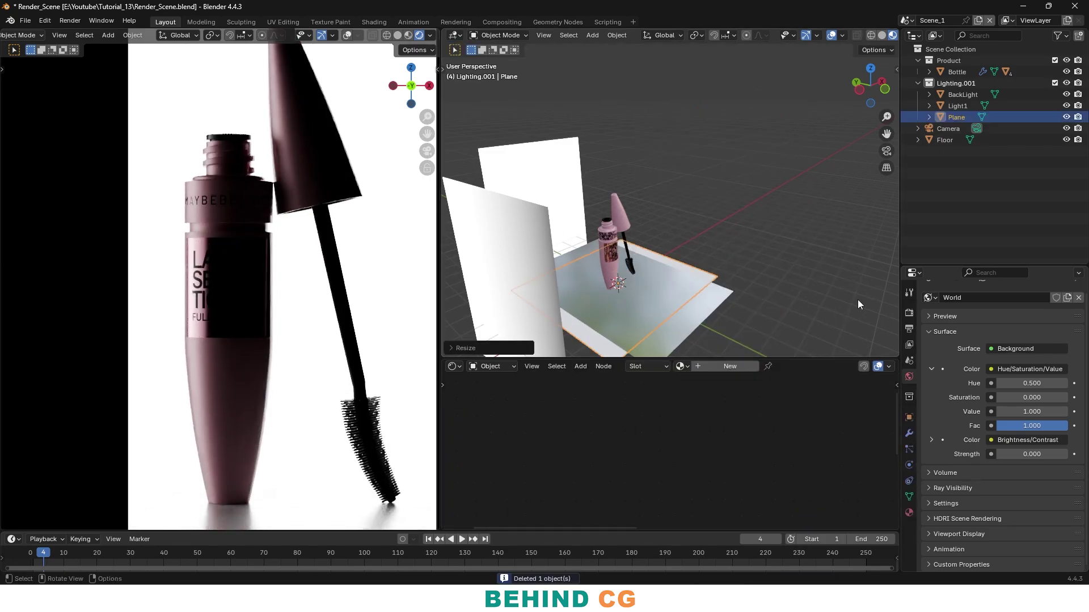
# Move the new plane to the bottle's right side, rotate it 90° upright in front view, and scale it up
pyautogui.press('g')
pyautogui.click(715, 237)
pyautogui.press('KP_3')
pyautogui.press('KP_1')
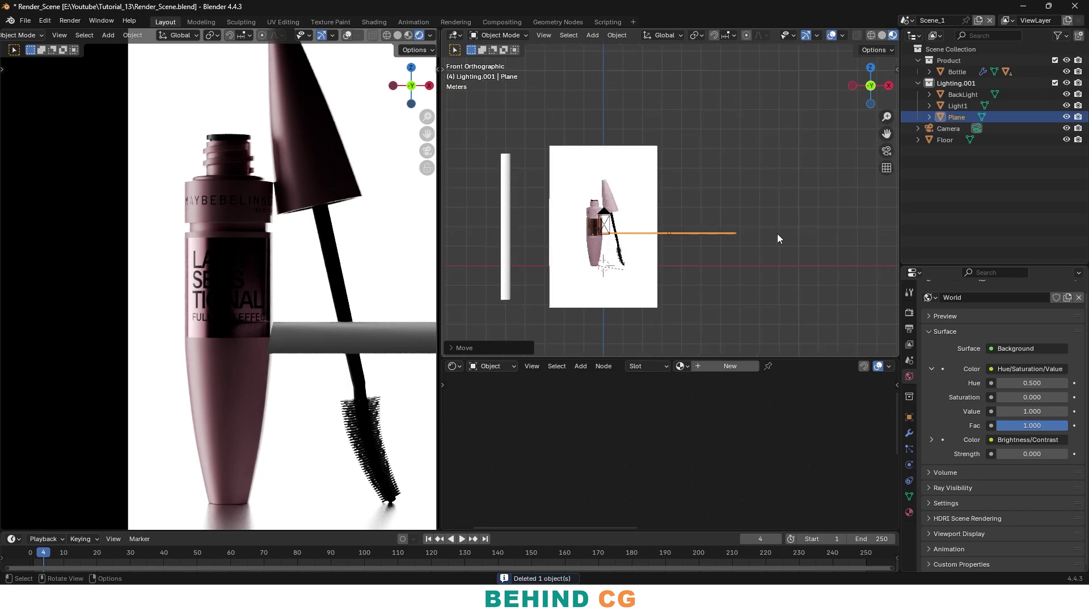
pyautogui.write('r90')
pyautogui.click(688, 391)
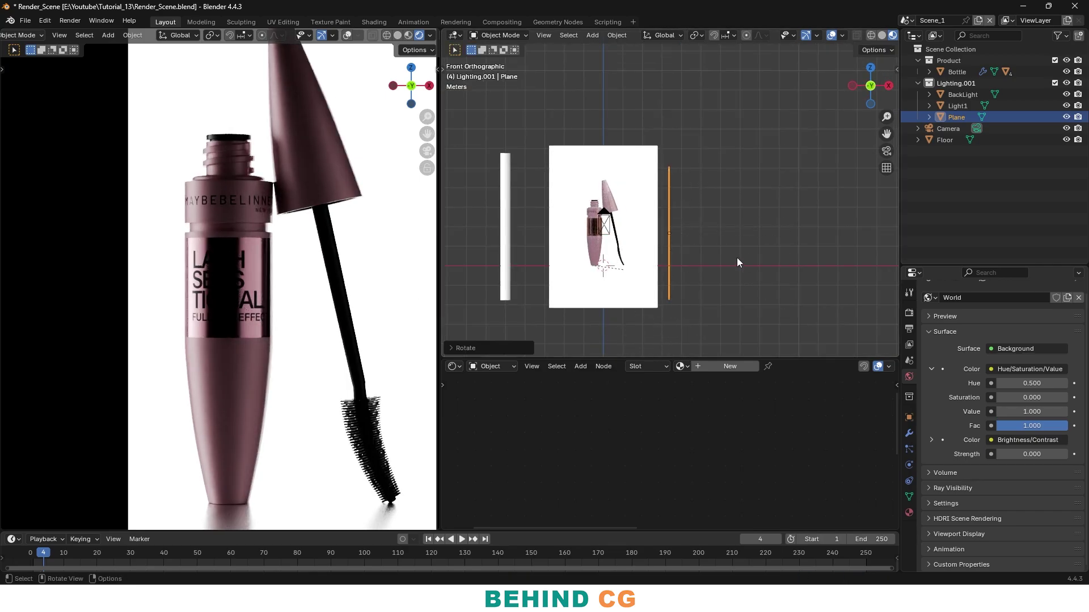
pyautogui.press('s')
pyautogui.click(778, 304)
pyautogui.moveTo(778, 304); pyautogui.dragTo(797, 314, button='middle')
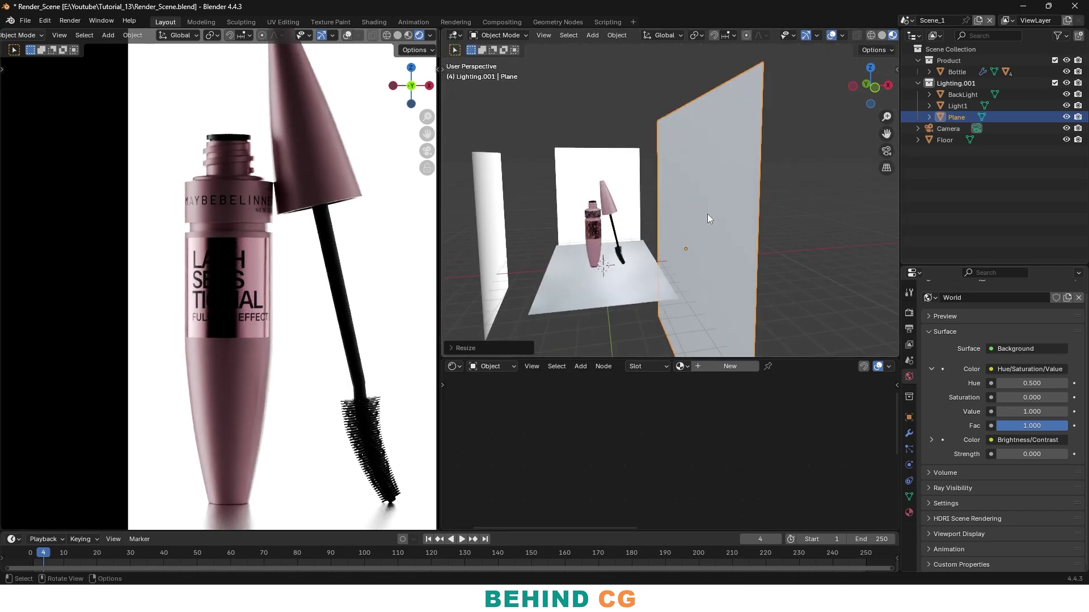
# Try deleting the plain replacement plane, and undo back to the scene with the original Light2
pyautogui.press('Delete')
pyautogui.hotkey('ctrl', 'z')
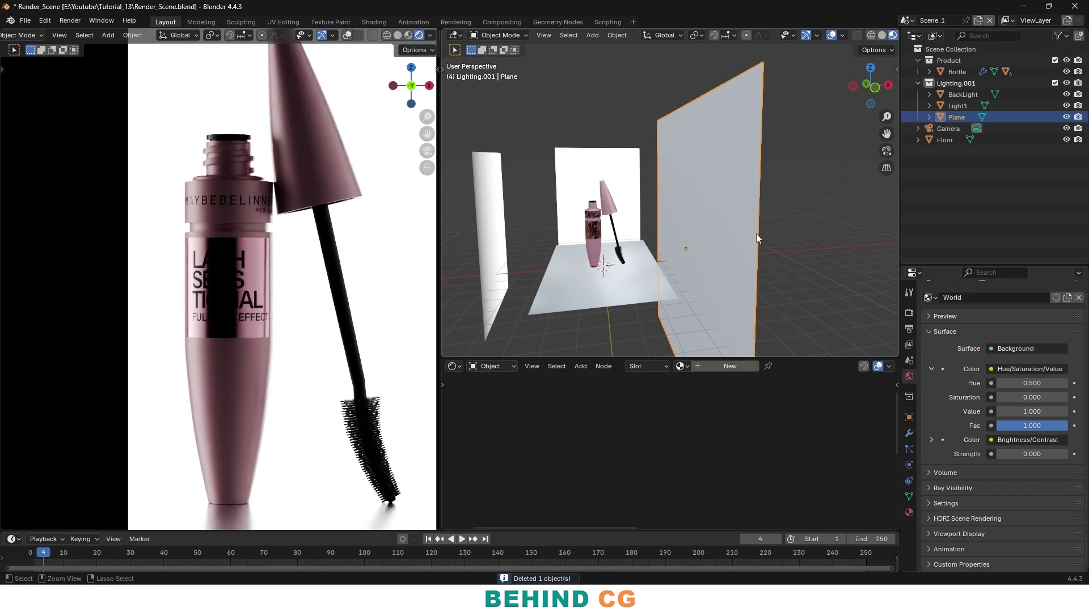
pyautogui.press('Delete')
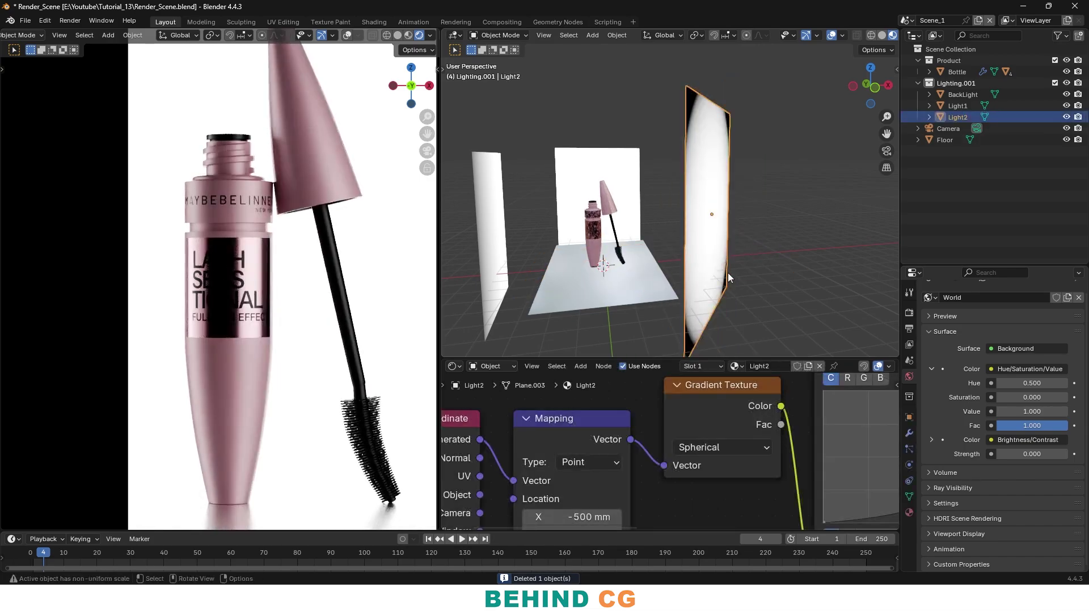
# Examine Light2's spherical gradient plane and its soft reflection on the mascara cap in the rendered view
pyautogui.moveTo(727, 273); pyautogui.dragTo(781, 158, button='middle')
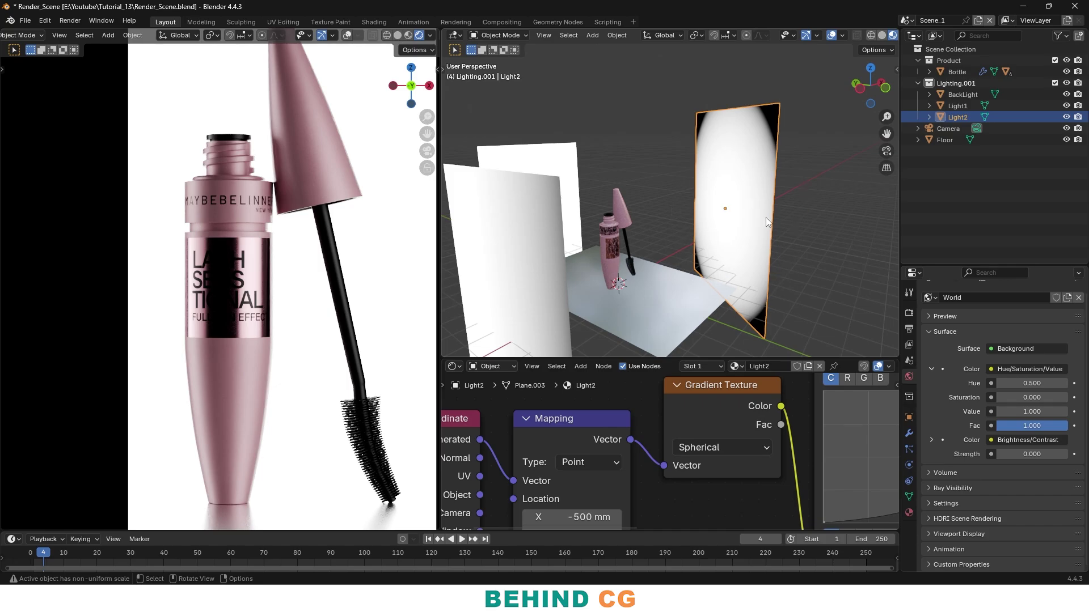
pyautogui.scroll(2, 363, 149)
pyautogui.moveTo(735, 196); pyautogui.dragTo(762, 227, button='middle')
pyautogui.keyDown('shift'); pyautogui.moveTo(357, 68); pyautogui.dragTo(347, 182, button='middle'); pyautogui.keyUp('shift')
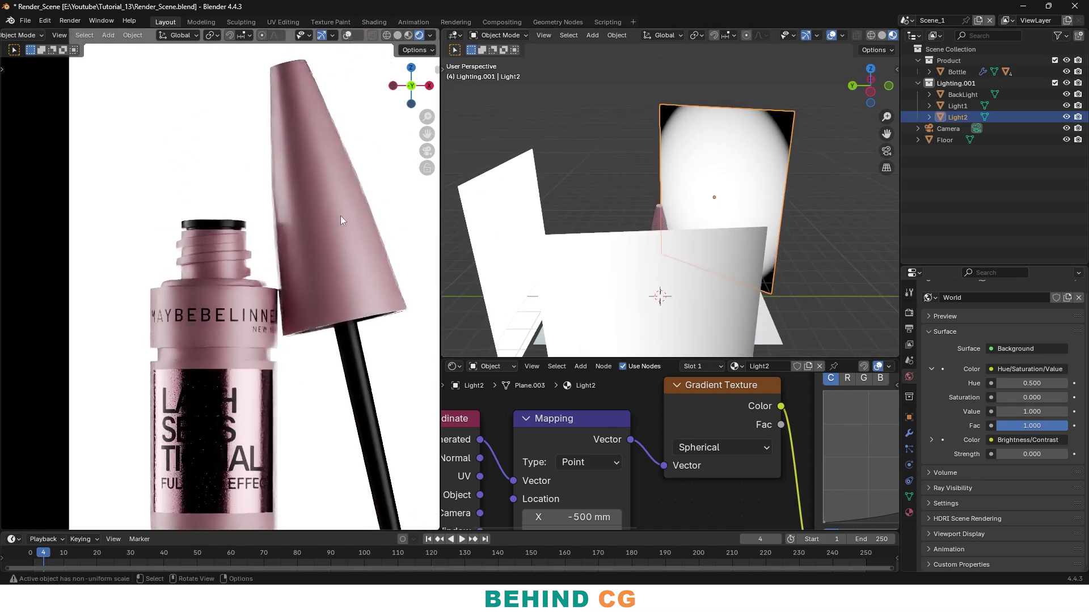
pyautogui.scroll(2, 340, 220)
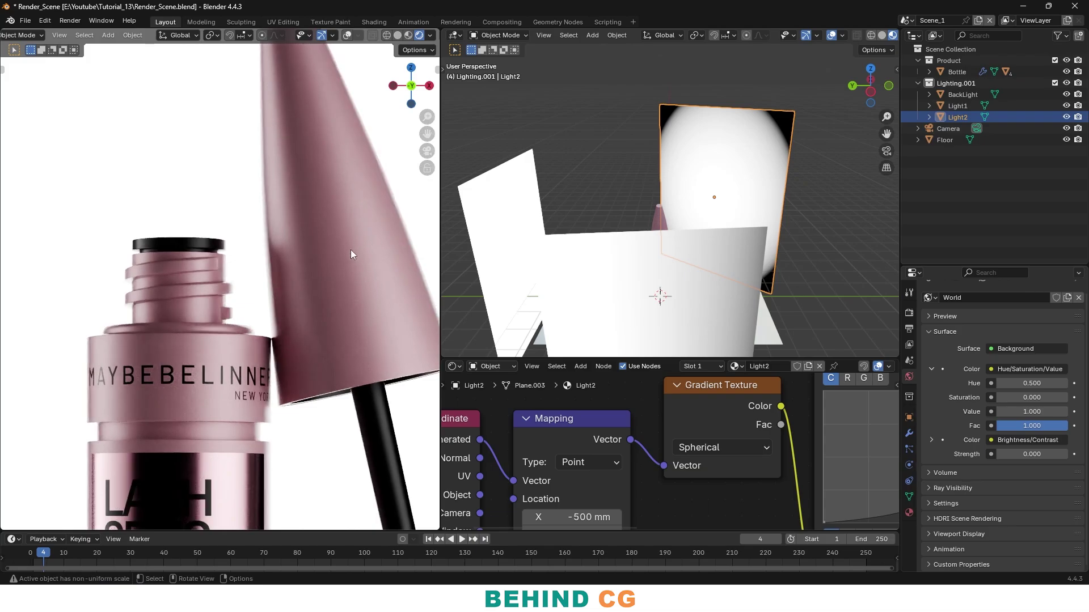
pyautogui.scroll(-2, 347, 267)
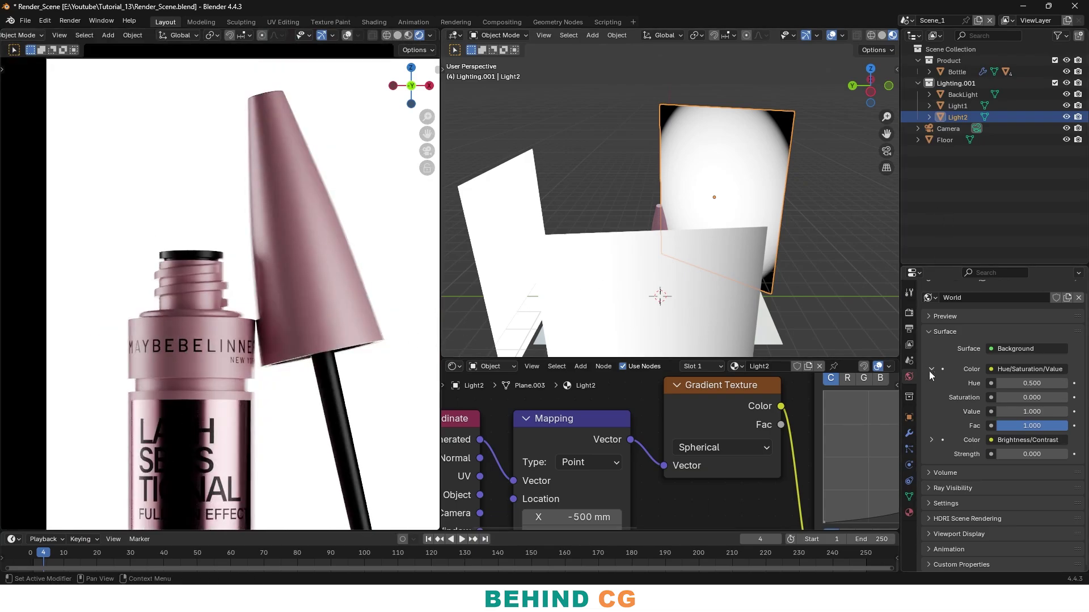
# Set the World background strength to 0.3 and frame the full bottle and brush in the rendered view
pyautogui.click(1038, 455)
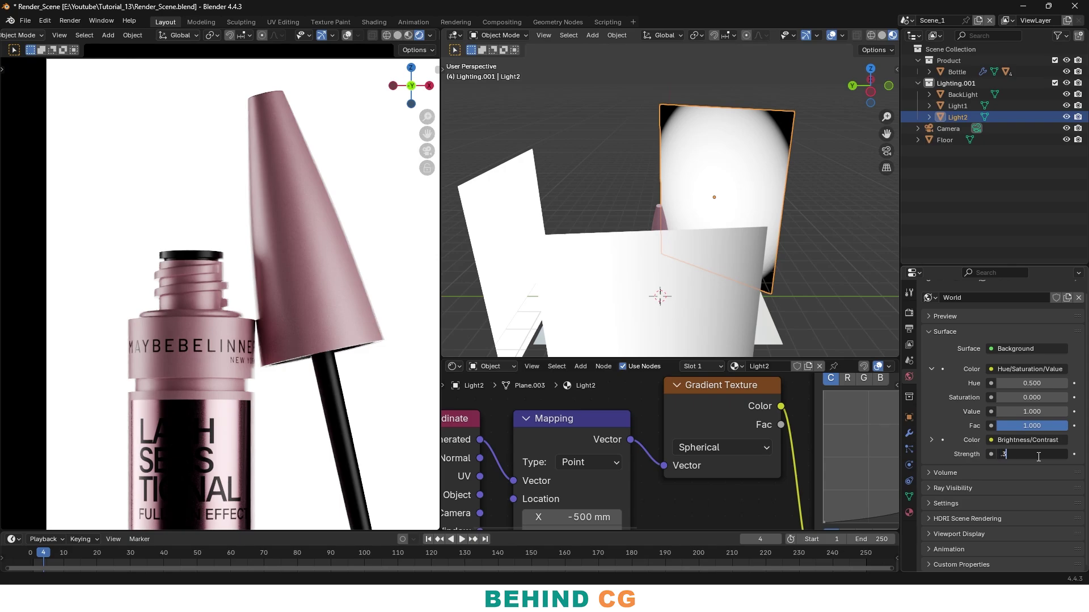
pyautogui.write('0.3')
pyautogui.press('Return')
pyautogui.scroll(-2, 278, 312)
pyautogui.keyDown('shift'); pyautogui.moveTo(245, 240); pyautogui.dragTo(244, 234, button='middle'); pyautogui.keyUp('shift')
pyautogui.keyDown('shift'); pyautogui.moveTo(323, 328); pyautogui.dragTo(331, 303, button='middle'); pyautogui.keyUp('shift')
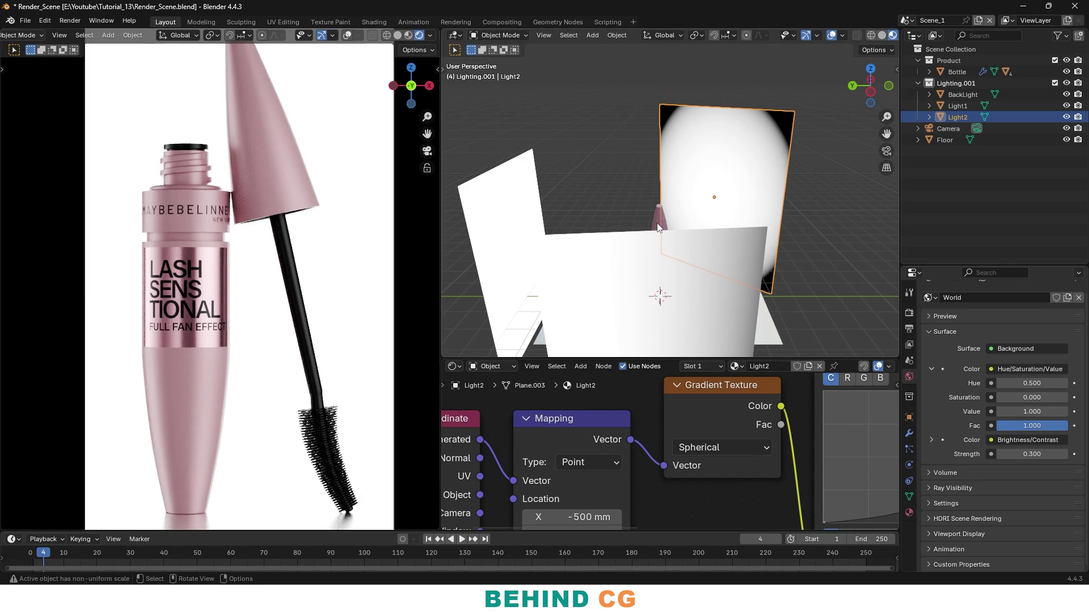
# Change the camera viewport to solid shading and switch to Scene_2
pyautogui.moveTo(765, 240); pyautogui.dragTo(597, 202, button='middle')
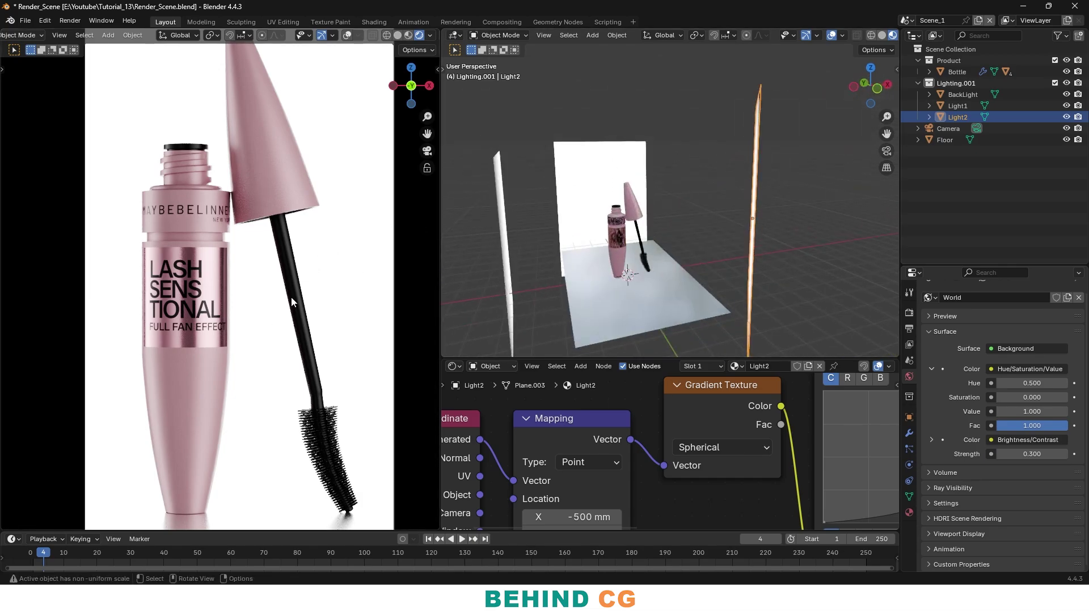
pyautogui.scroll(-2, 290, 297)
pyautogui.click(398, 35)
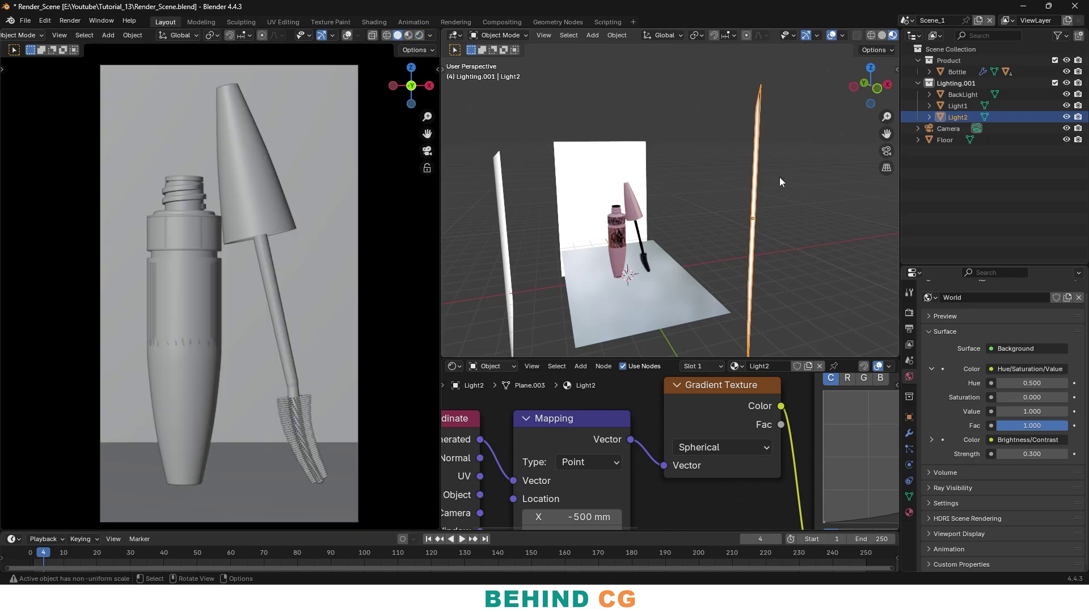
pyautogui.click(907, 20)
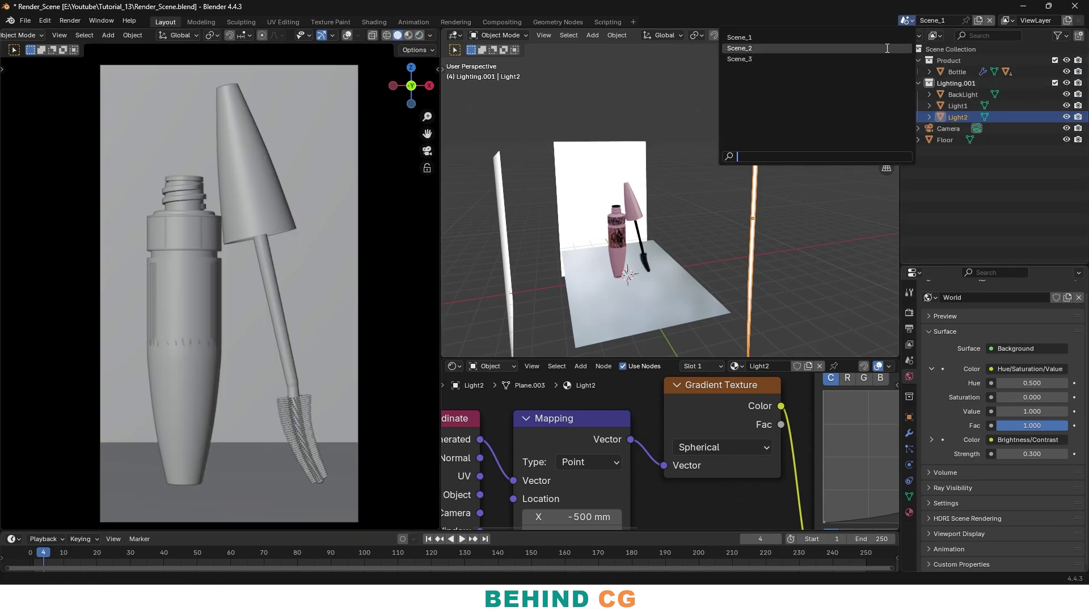
pyautogui.click(808, 61)
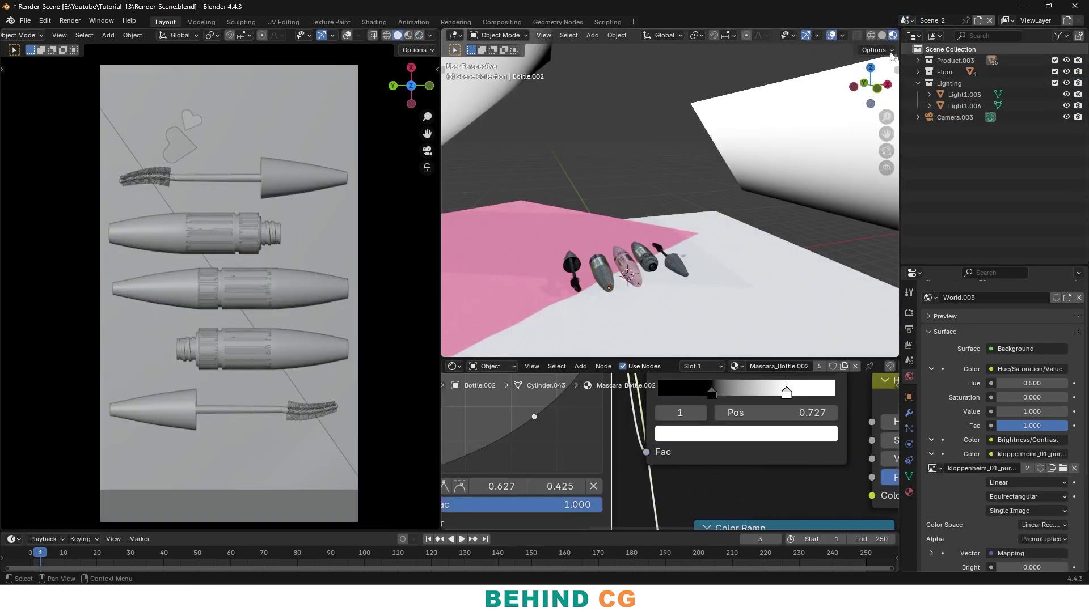
# Orbit around the mascara set and select the Light1.006 plane to inspect its gradient nodes
pyautogui.scroll(2, 693, 275)
pyautogui.moveTo(689, 276); pyautogui.dragTo(757, 266, button='middle')
pyautogui.scroll(2, 757, 266)
pyautogui.scroll(-3, 634, 165)
pyautogui.click(594, 134)
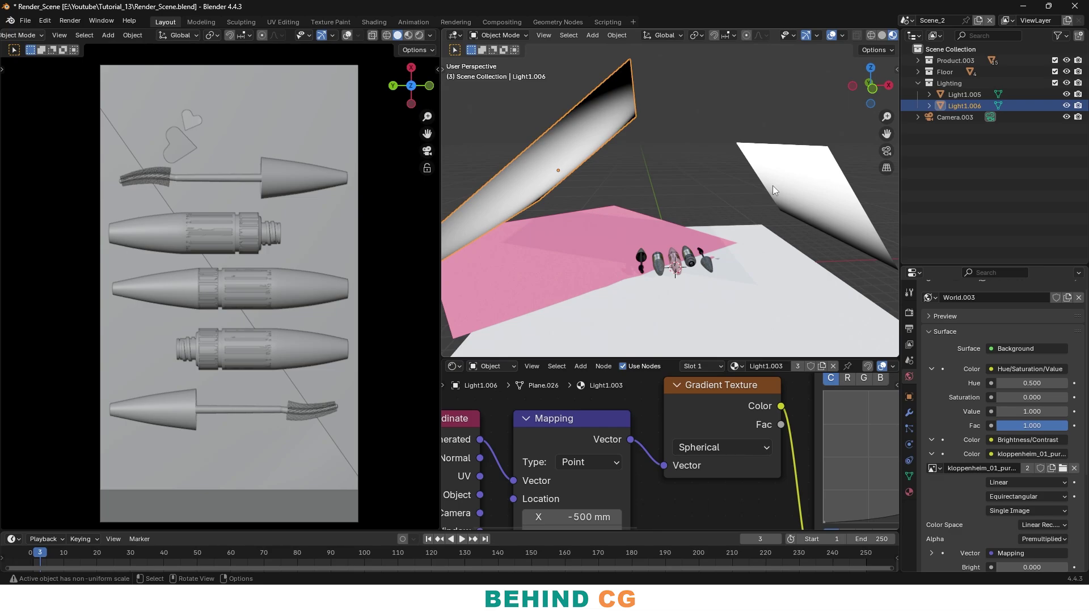
# Return to Scene_1 and select Light1 to compare its placement with Light2 around the bottle
pyautogui.click(906, 21)
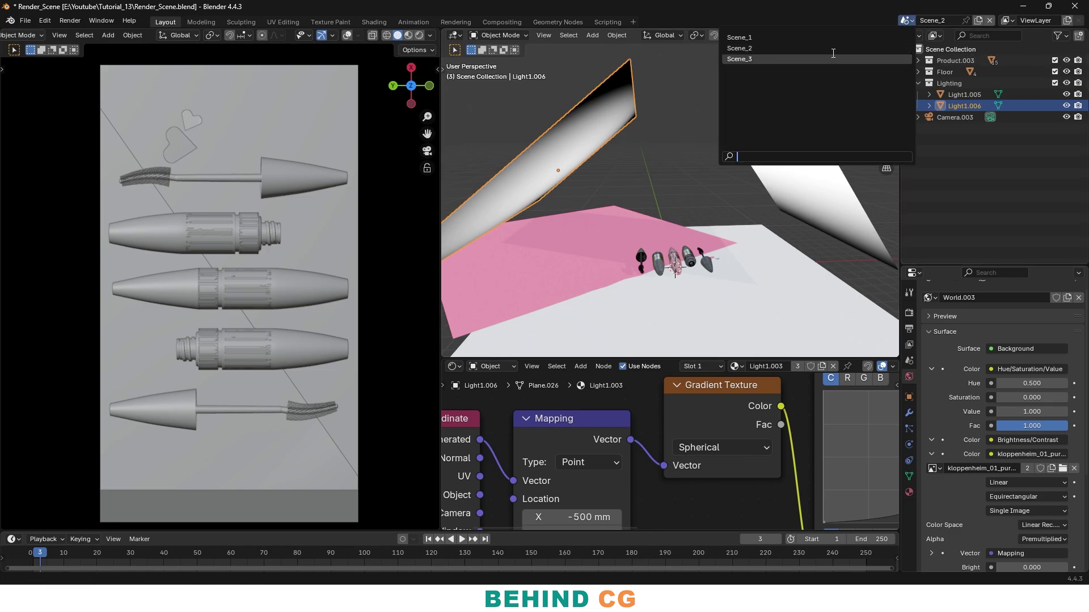
pyautogui.click(738, 42)
pyautogui.press('z')
pyautogui.click(722, 260)
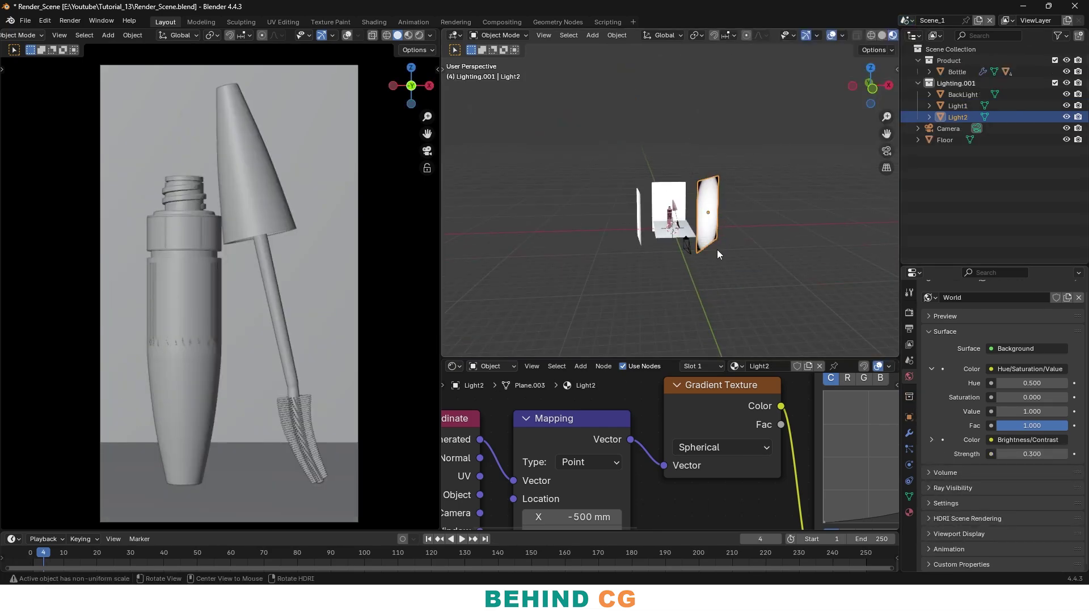
pyautogui.moveTo(723, 261); pyautogui.dragTo(688, 235, button='middle')
pyautogui.scroll(4, 687, 235)
pyautogui.keyDown('alt'); pyautogui.moveTo(673, 264); pyautogui.dragTo(752, 283); pyautogui.keyUp('alt')
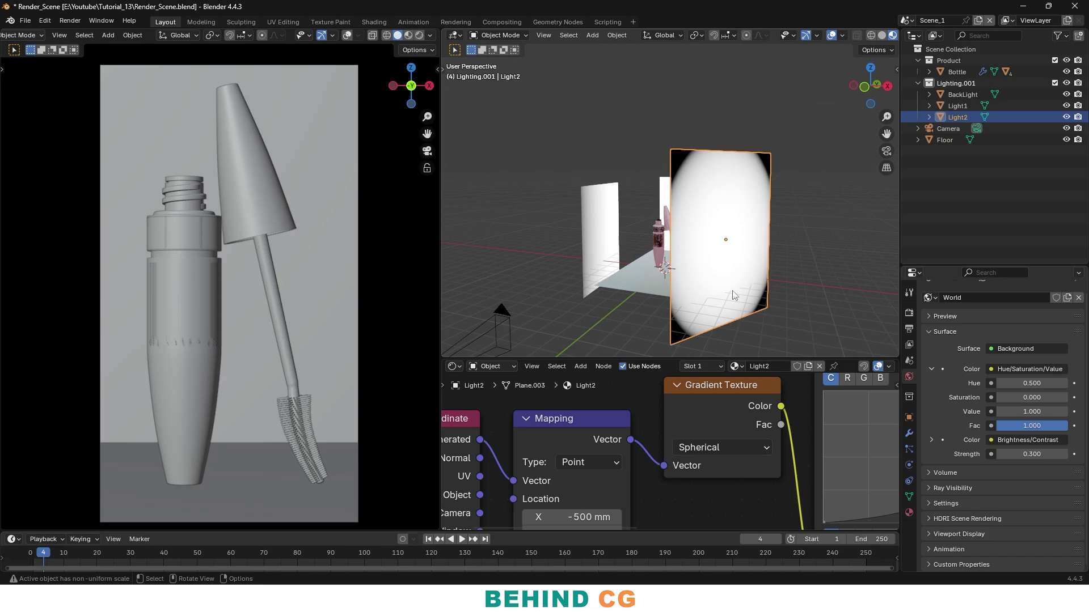
pyautogui.click(601, 239)
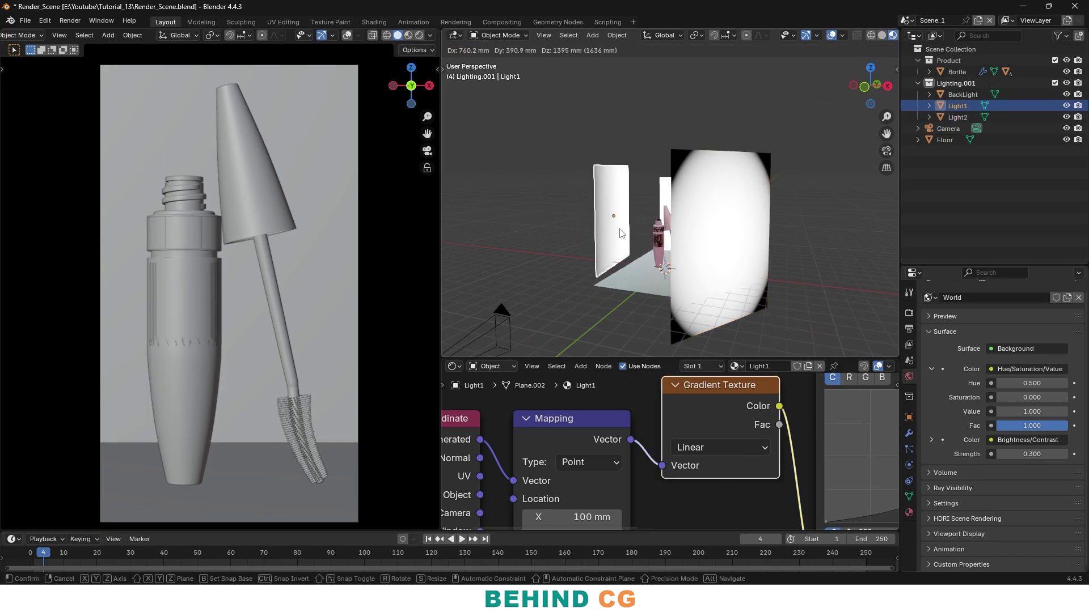
# Switch to Scene_2 and inspect the angled light planes above the mascaras from the front and in perspective
pyautogui.click(906, 21)
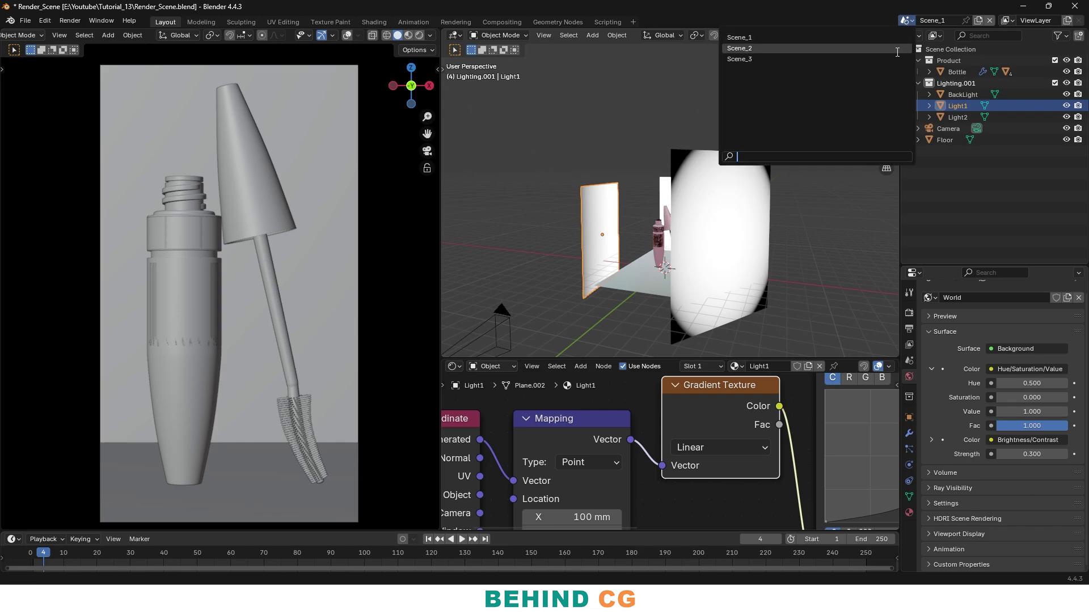
pyautogui.click(898, 51)
pyautogui.scroll(4, 692, 222)
pyautogui.moveTo(693, 222); pyautogui.dragTo(751, 249, button='middle')
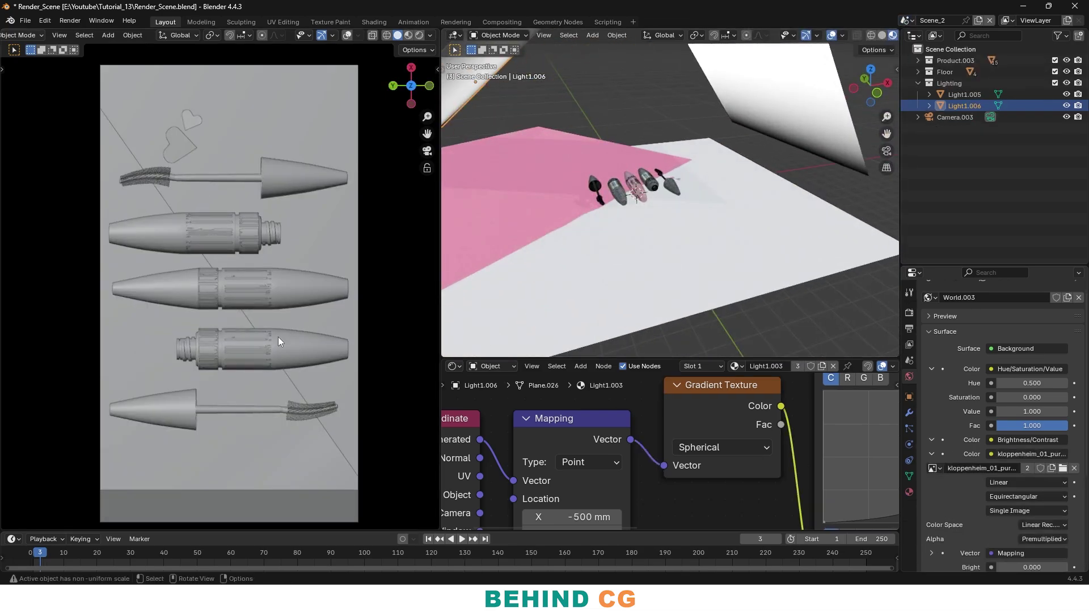
pyautogui.moveTo(666, 160); pyautogui.dragTo(657, 200, button='middle')
pyautogui.press('KP_1')
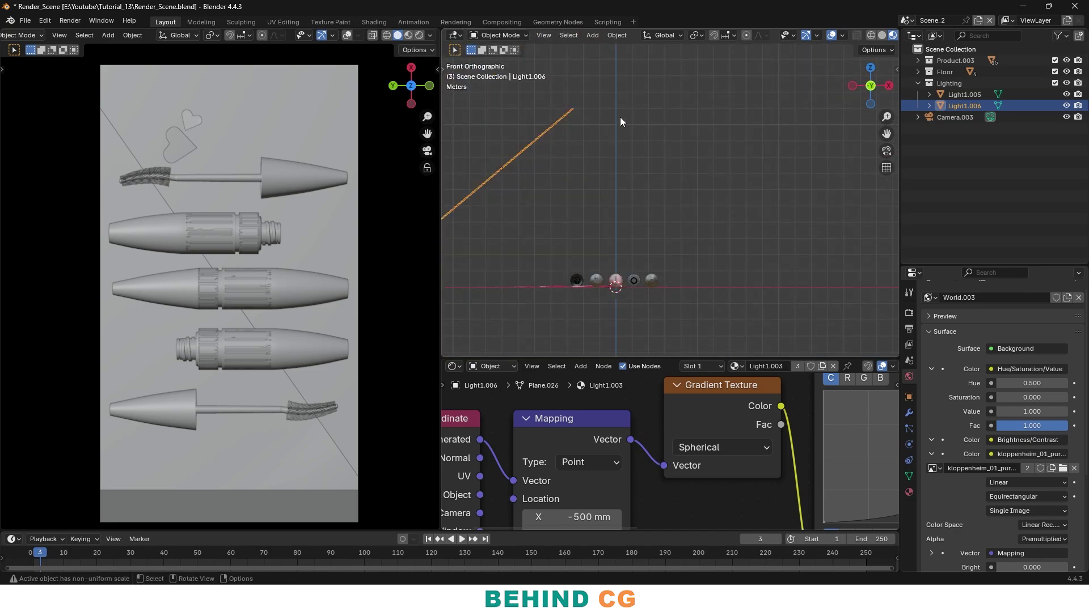
pyautogui.moveTo(836, 43); pyautogui.dragTo(648, 148, button='middle')
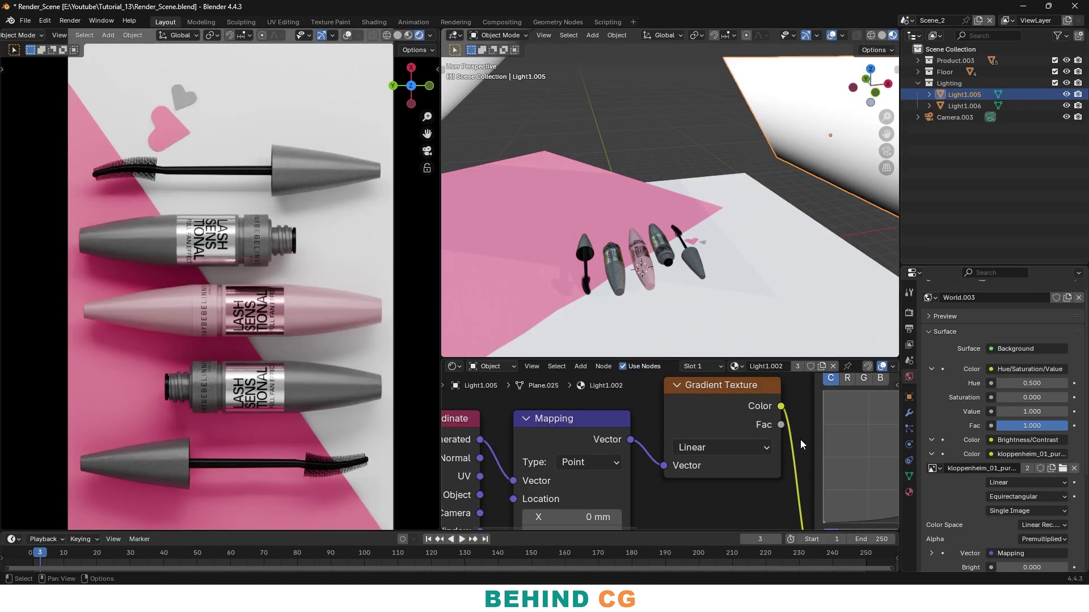
# Review Light1.005's gradient nodes and the HDRI contrast and strength settings in the World properties
pyautogui.scroll(-3, 801, 444)
pyautogui.scroll(-3, 925, 414)
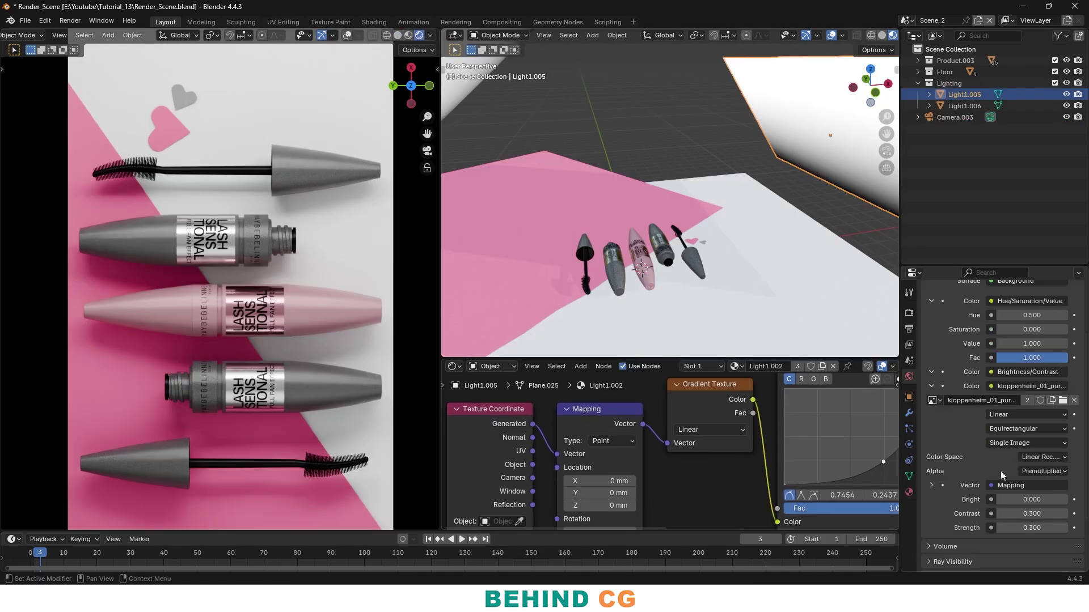
pyautogui.scroll(-1, 1009, 488)
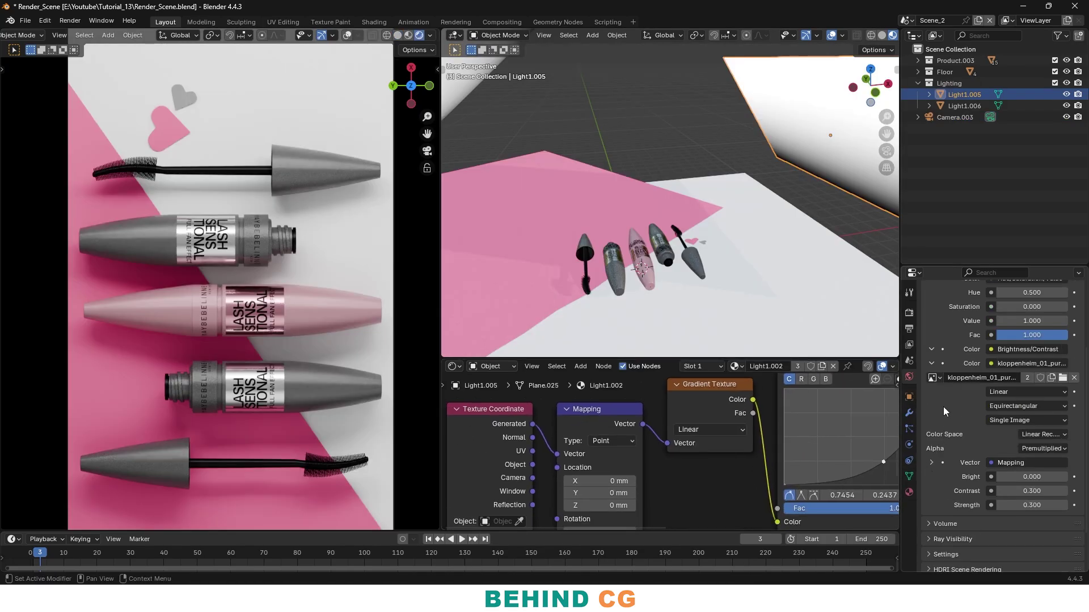
pyautogui.scroll(-1, 964, 513)
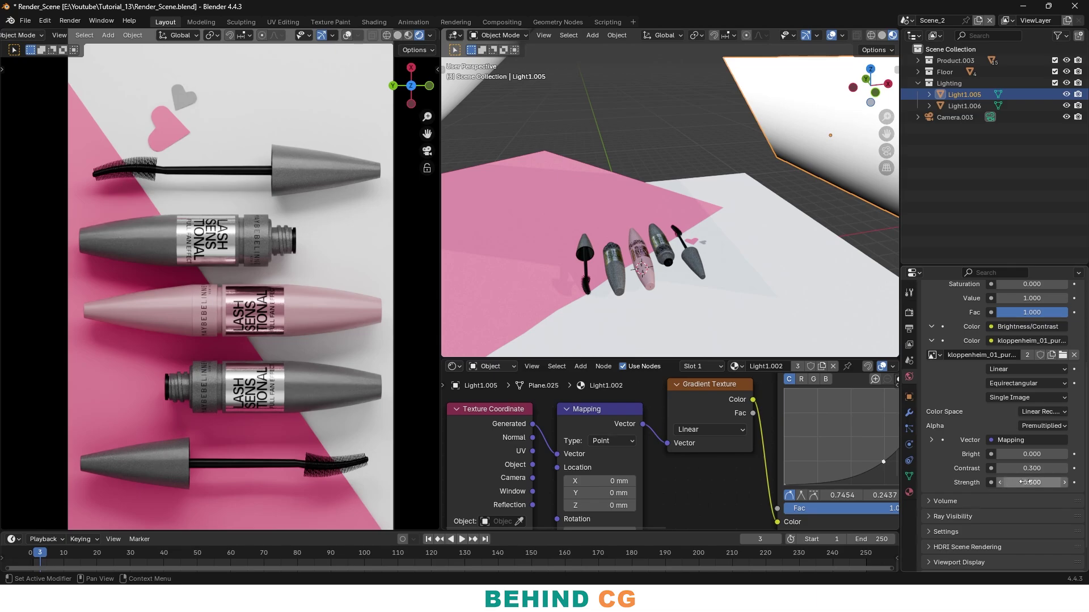
# Hide the Light1.006 and Light1.005 planes so that only the HDRI lights the mascara set
pyautogui.moveTo(638, 249); pyautogui.dragTo(651, 248, button='middle')
pyautogui.scroll(-2, 681, 232)
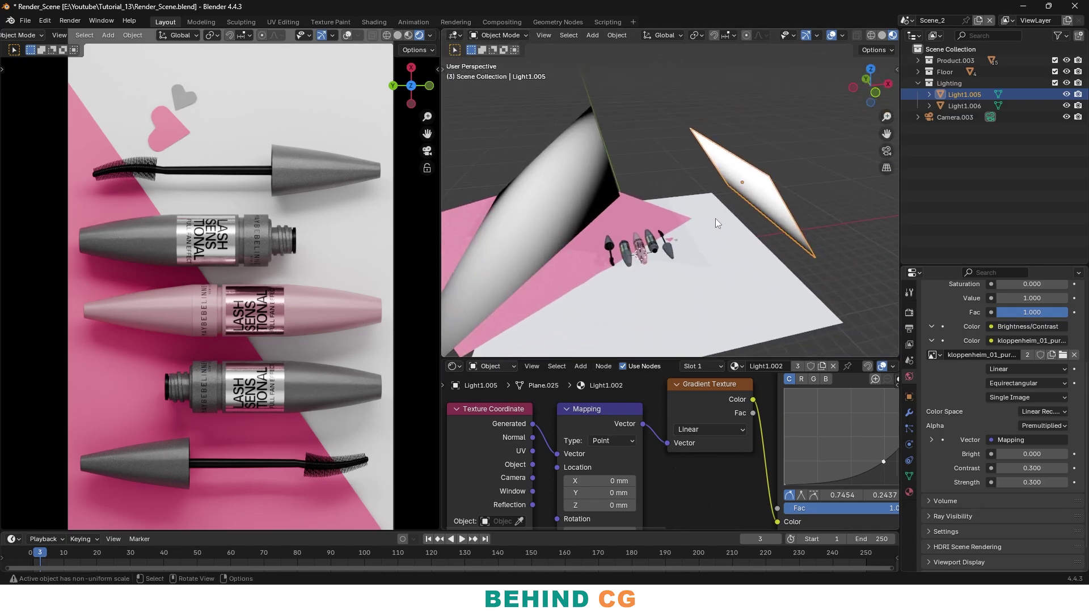
pyautogui.click(1067, 106)
pyautogui.click(1067, 95)
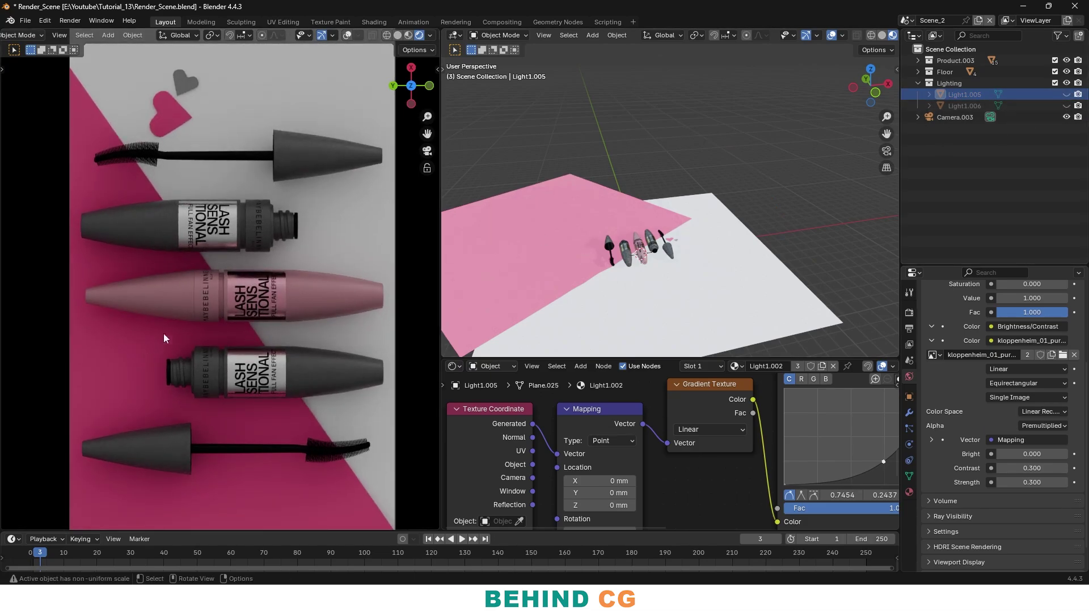
# Set the World background strength to 0.1 in Scene_2
pyautogui.click(1040, 483)
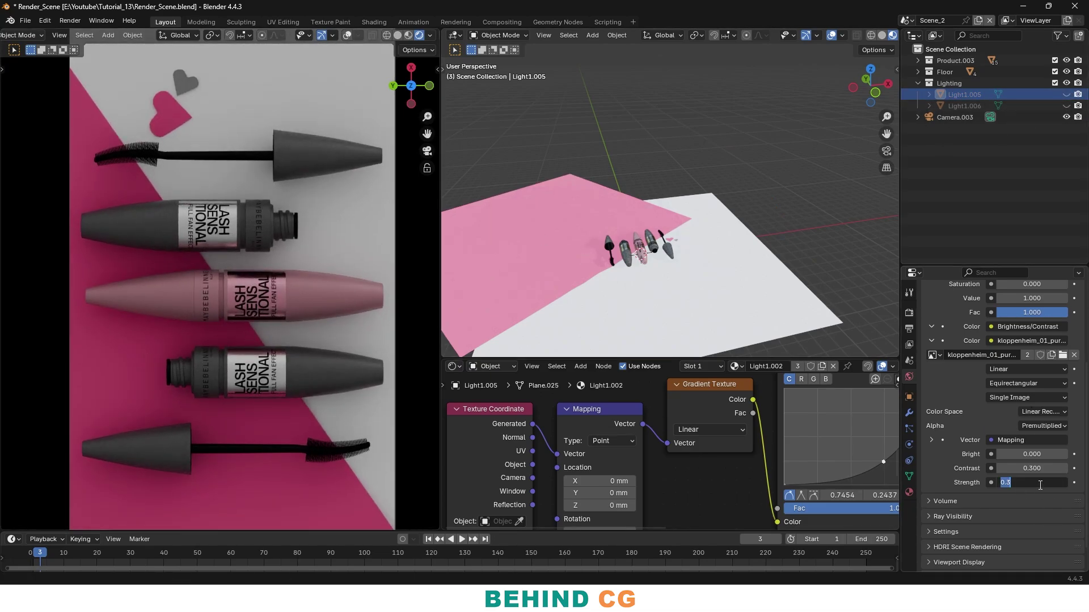
pyautogui.write('0.1')
pyautogui.press('Return')
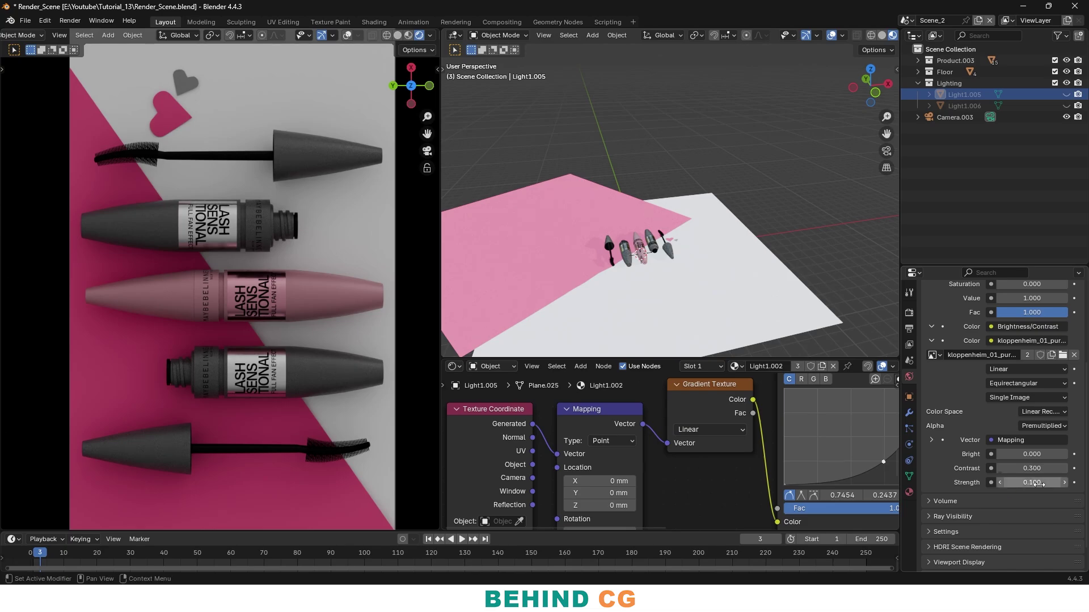
# Examine the dimly lit mascara render and inspect the Light1.005 gradient reflections on the metallic labels up close
pyautogui.scroll(-1, 313, 323)
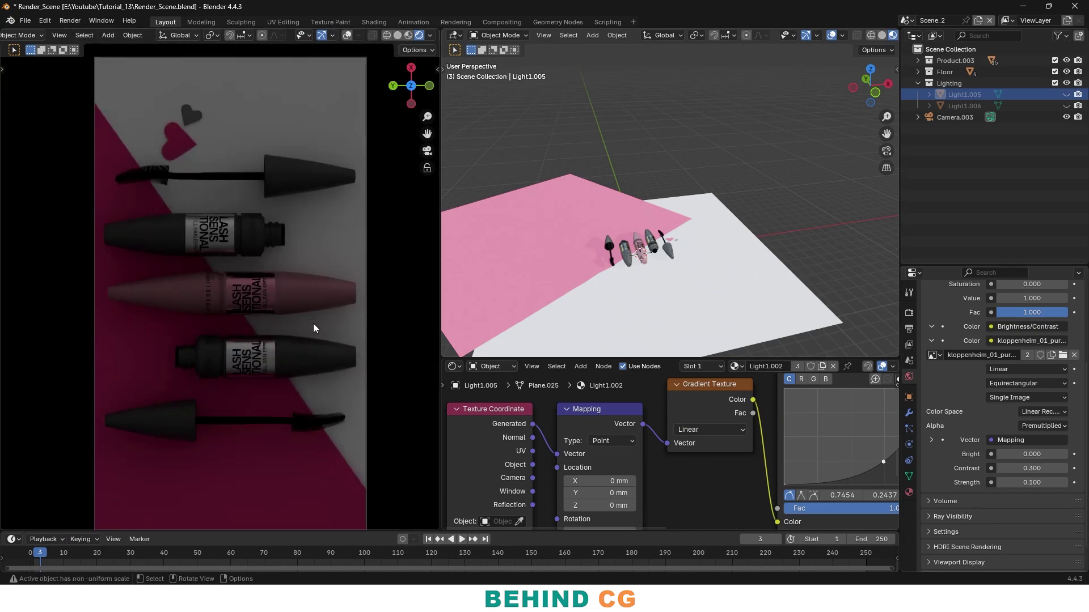
pyautogui.scroll(1, 307, 331)
pyautogui.moveTo(305, 332)
pyautogui.keyDown('shift'); pyautogui.mouseDown(button='middle')
pyautogui.moveTo(321, 334)
pyautogui.moveTo(298, 337)
pyautogui.mouseUp(button='middle'); pyautogui.keyUp('shift')
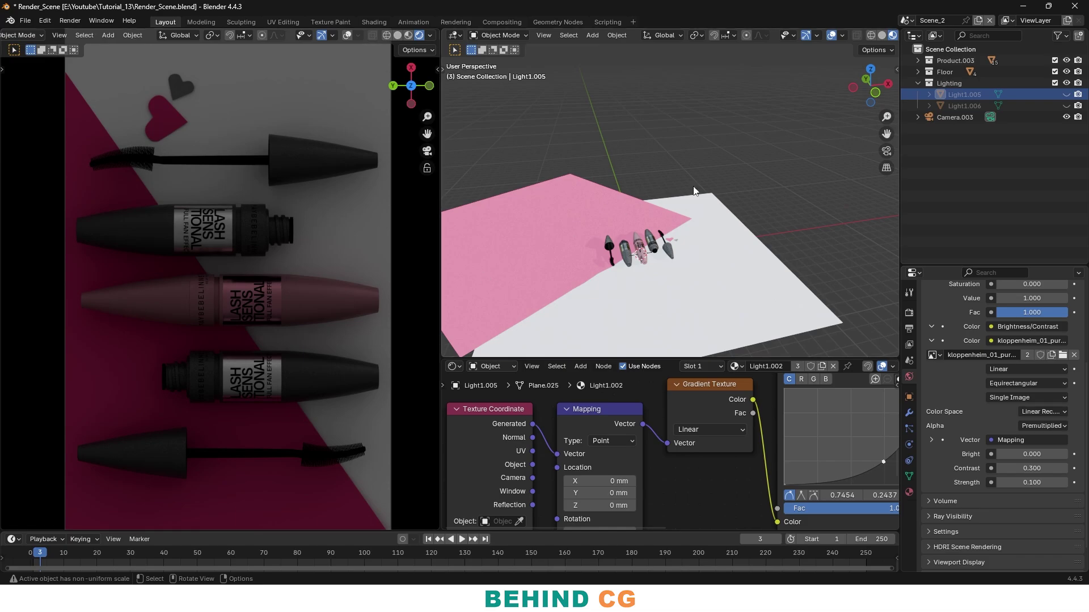
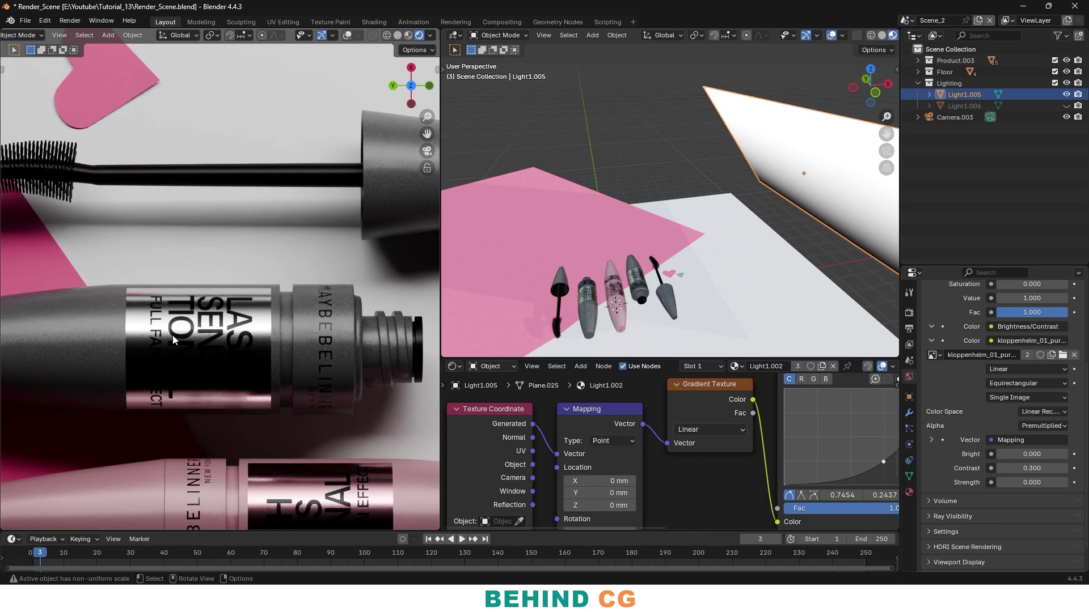
pyautogui.scroll(6, 205, 350)
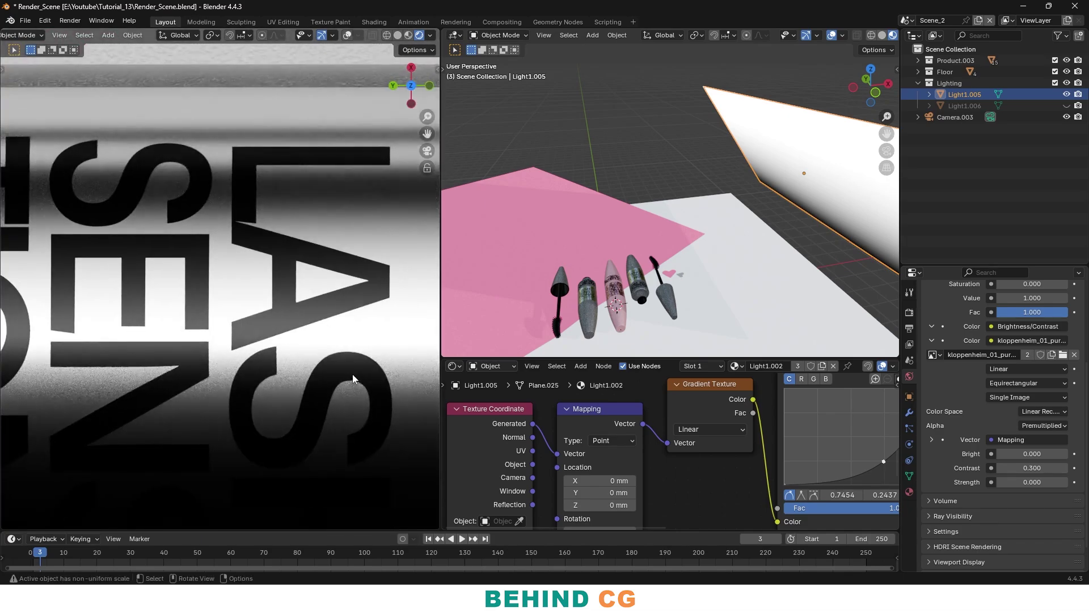
pyautogui.scroll(-6, 350, 287)
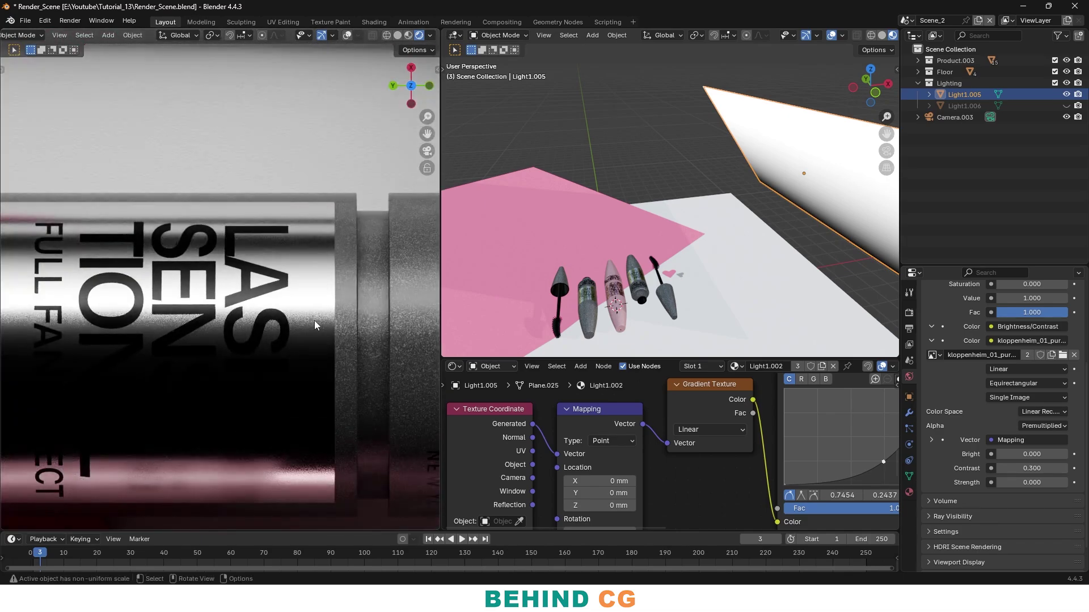
pyautogui.keyDown('shift'); pyautogui.moveTo(315, 323); pyautogui.dragTo(295, 272, button='middle'); pyautogui.keyUp('shift')
pyautogui.scroll(2, 295, 272)
pyautogui.scroll(-8, 295, 271)
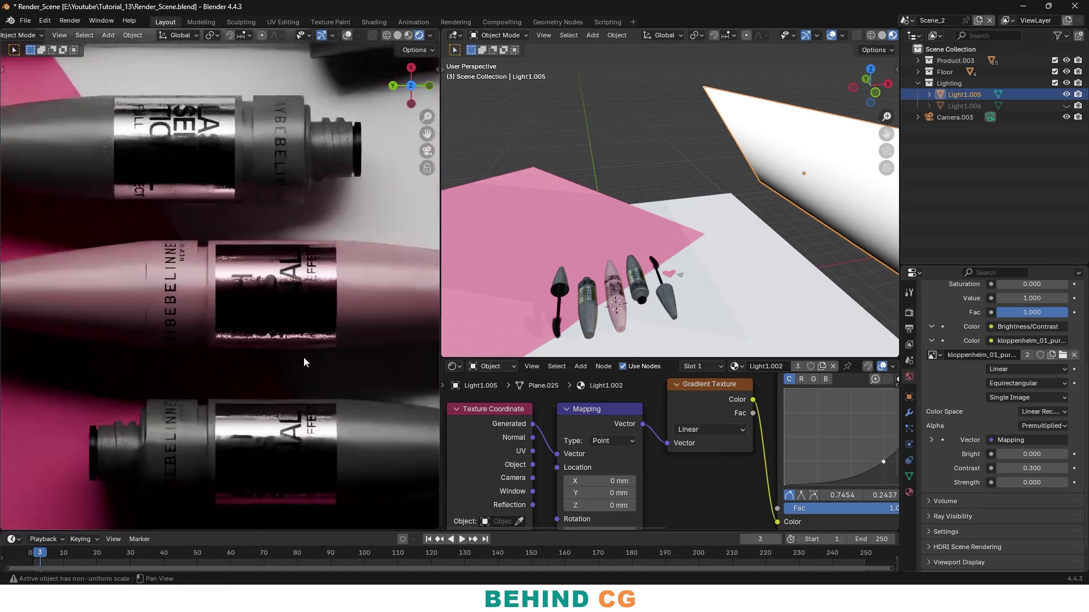
pyautogui.scroll(2, 689, 265)
pyautogui.scroll(5, 690, 260)
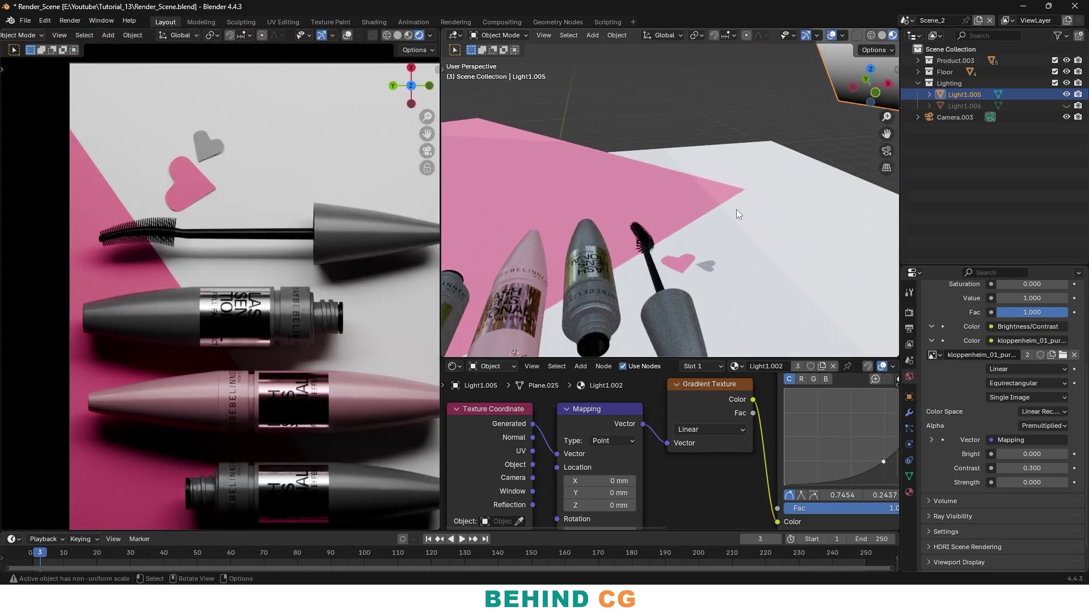
# Select the pink paper sheet and switch the perspective viewport to rendered shading
pyautogui.scroll(2, 735, 230)
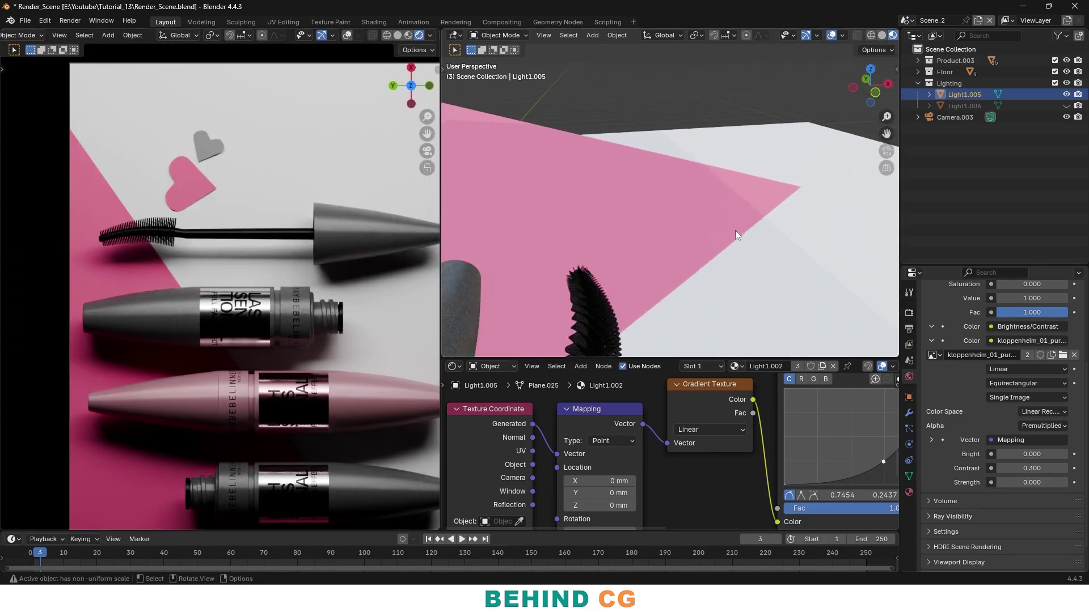
pyautogui.click(709, 230)
pyautogui.keyDown('shift'); pyautogui.moveTo(579, 255); pyautogui.dragTo(558, 189, button='middle'); pyautogui.keyUp('shift')
pyautogui.scroll(2, 695, 241)
pyautogui.press('z')
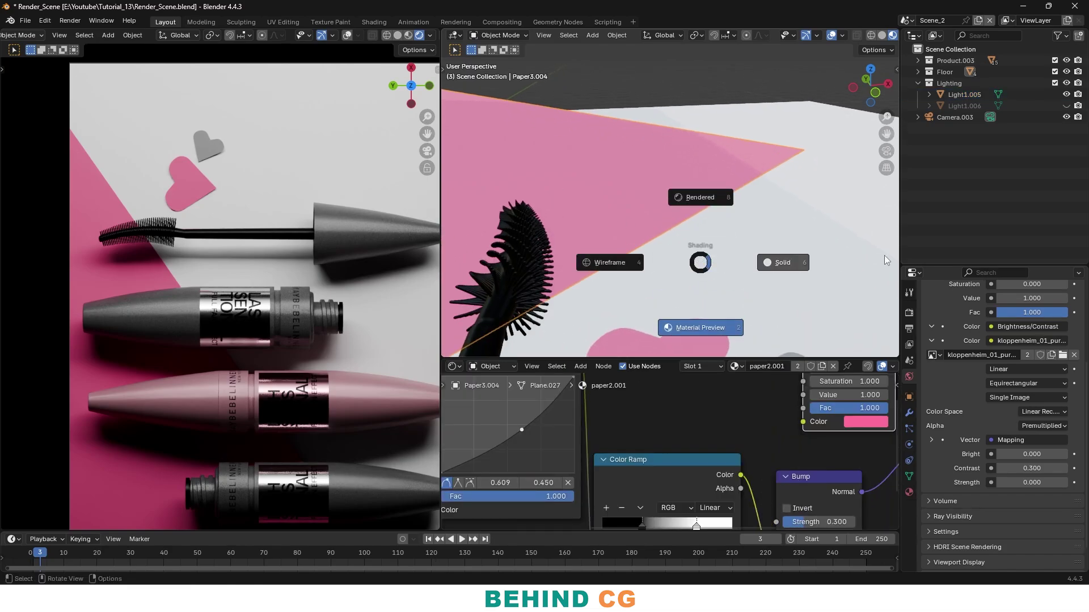
pyautogui.click(771, 260)
pyautogui.scroll(-2, 735, 229)
pyautogui.press('z')
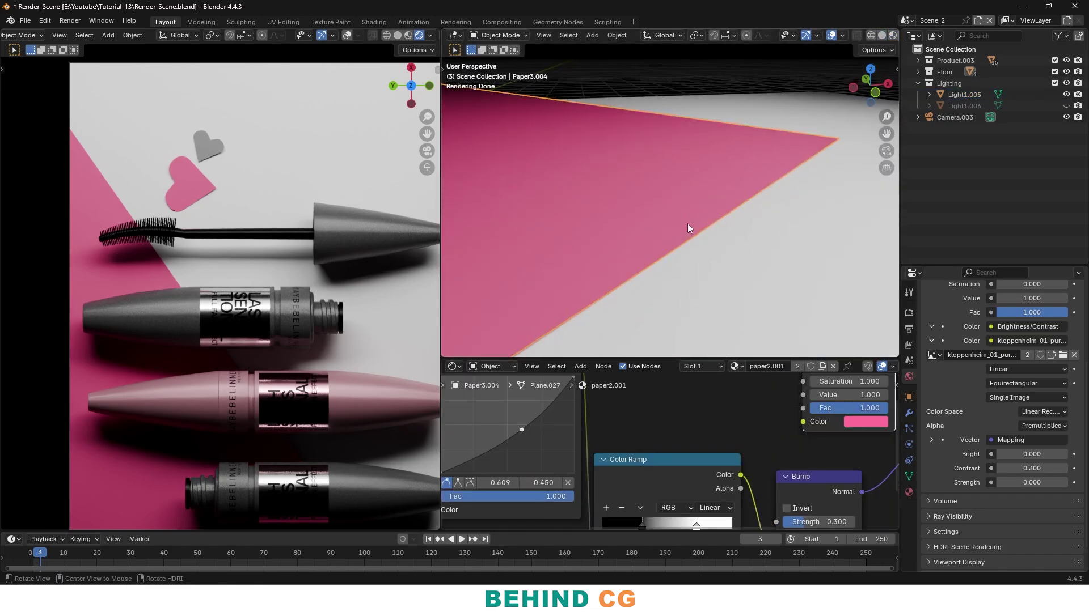
# Preview the Noise Texture output of the pink paper's paper2.001 material directly on its surface
pyautogui.scroll(-10, 727, 465)
pyautogui.scroll(6, 685, 447)
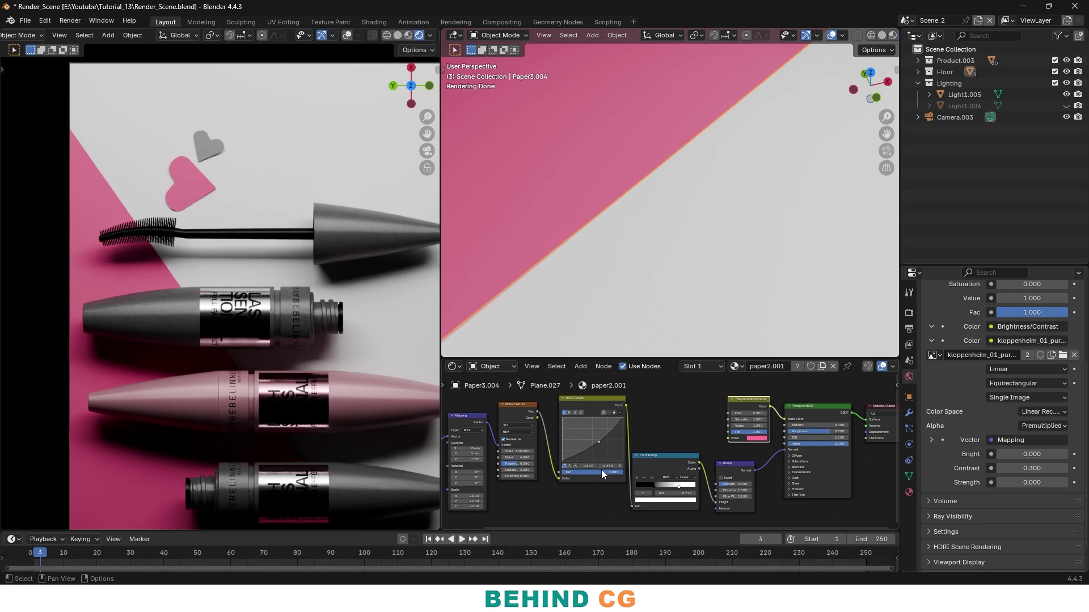
pyautogui.keyDown('alt'); pyautogui.moveTo(659, 446); pyautogui.dragTo(685, 448); pyautogui.keyUp('alt')
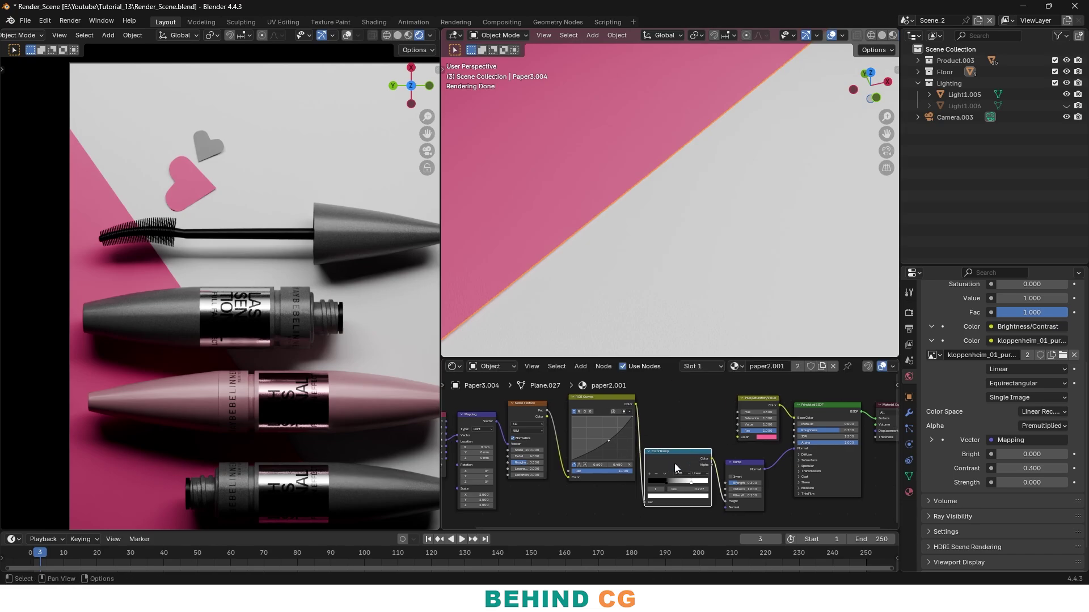
pyautogui.moveTo(675, 464); pyautogui.dragTo(751, 468, button='middle')
pyautogui.scroll(4, 658, 442)
pyautogui.moveTo(585, 408); pyautogui.dragTo(612, 427, button='middle')
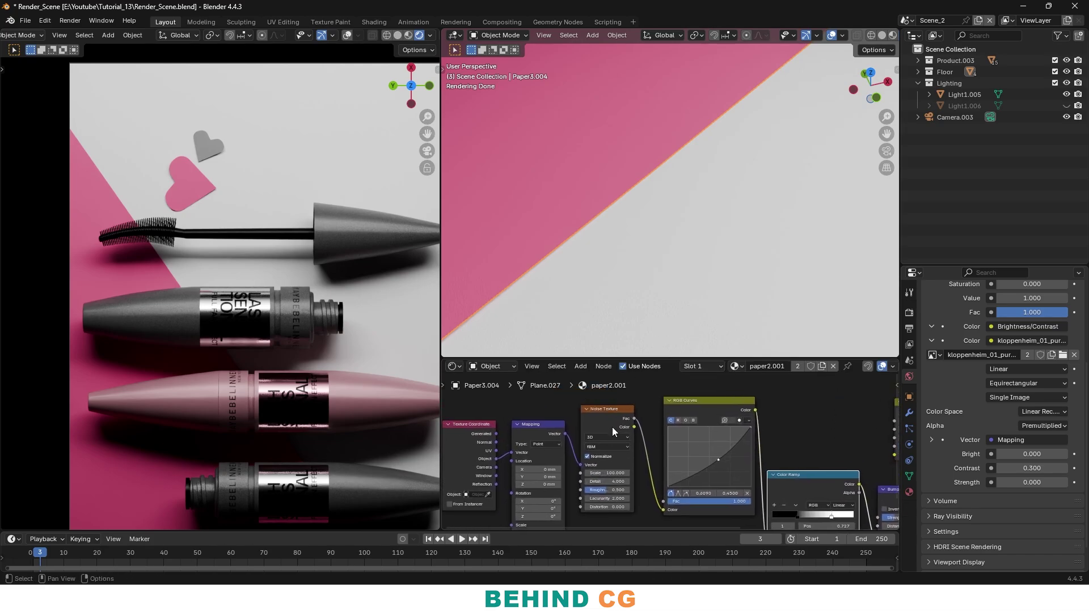
pyautogui.moveTo(612, 427); pyautogui.dragTo(613, 431)
pyautogui.keyDown('ctrl'); pyautogui.keyDown('shift'); pyautogui.click(613, 422); pyautogui.keyUp('shift'); pyautogui.keyUp('ctrl')
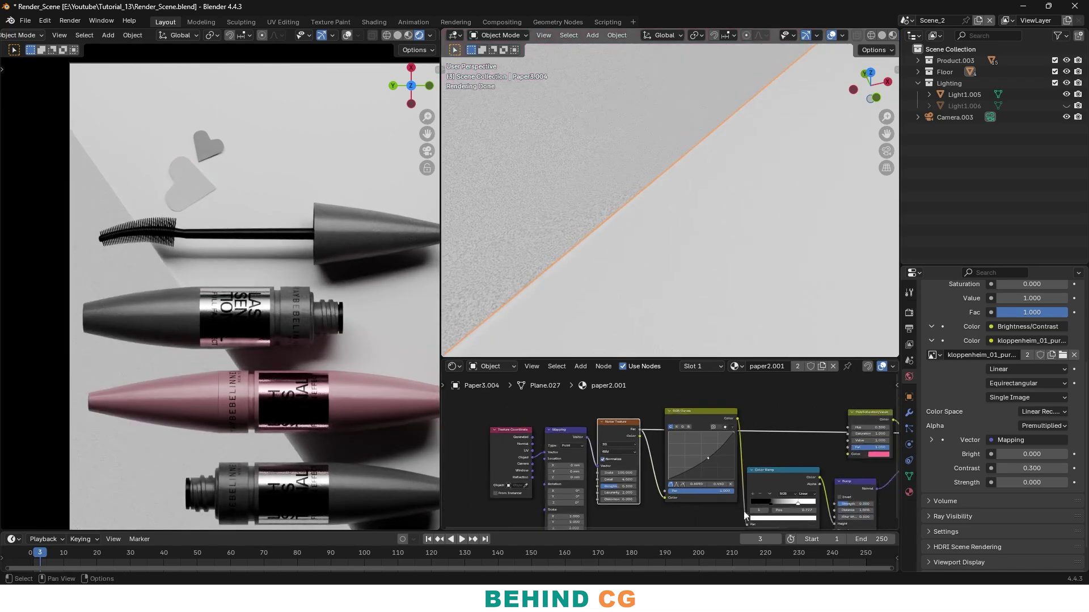
# Rearrange paper2.001's RGB Curves and Color Ramp nodes and move the curve's control point to about 0.986, 0.744
pyautogui.moveTo(816, 493); pyautogui.dragTo(683, 482, button='middle')
pyautogui.moveTo(581, 403); pyautogui.dragTo(584, 405)
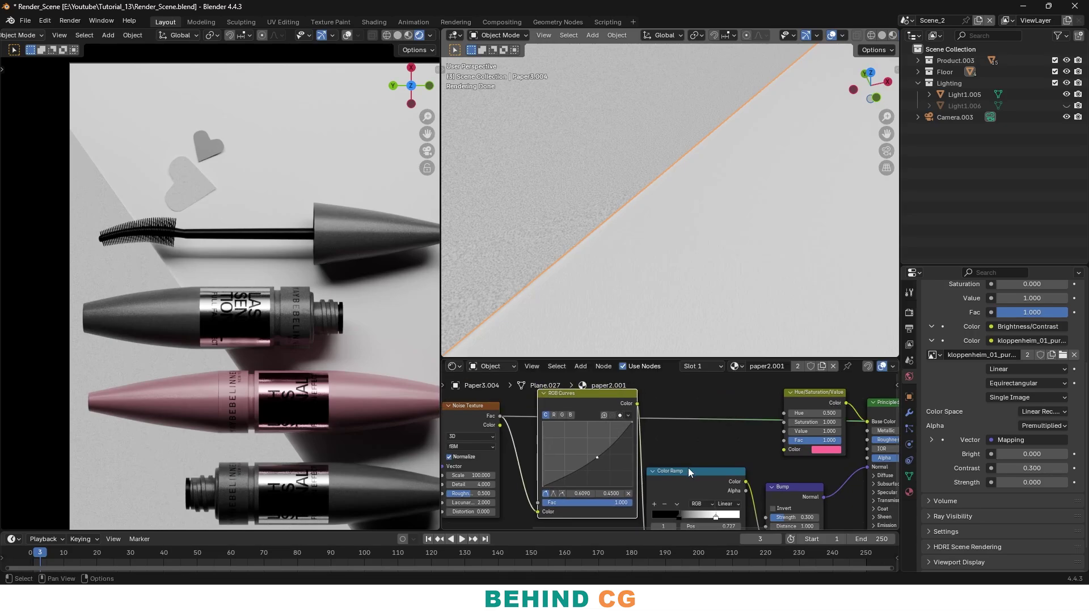
pyautogui.moveTo(689, 472); pyautogui.dragTo(694, 462)
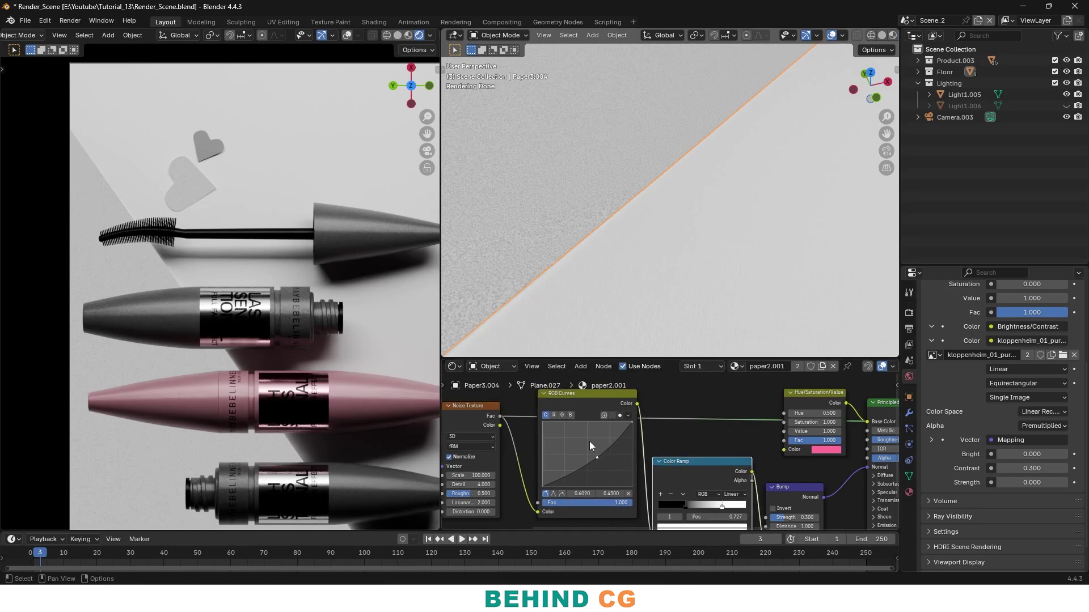
pyautogui.scroll(1, 589, 448)
pyautogui.moveTo(590, 467); pyautogui.dragTo(624, 442)
# Move the Color Ramp's black stop to about 0.099 while previewing the ramp, and restore the Principled BSDF output
pyautogui.keyDown('ctrl'); pyautogui.keyDown('shift'); pyautogui.click(713, 472); pyautogui.keyUp('shift'); pyautogui.keyUp('ctrl')
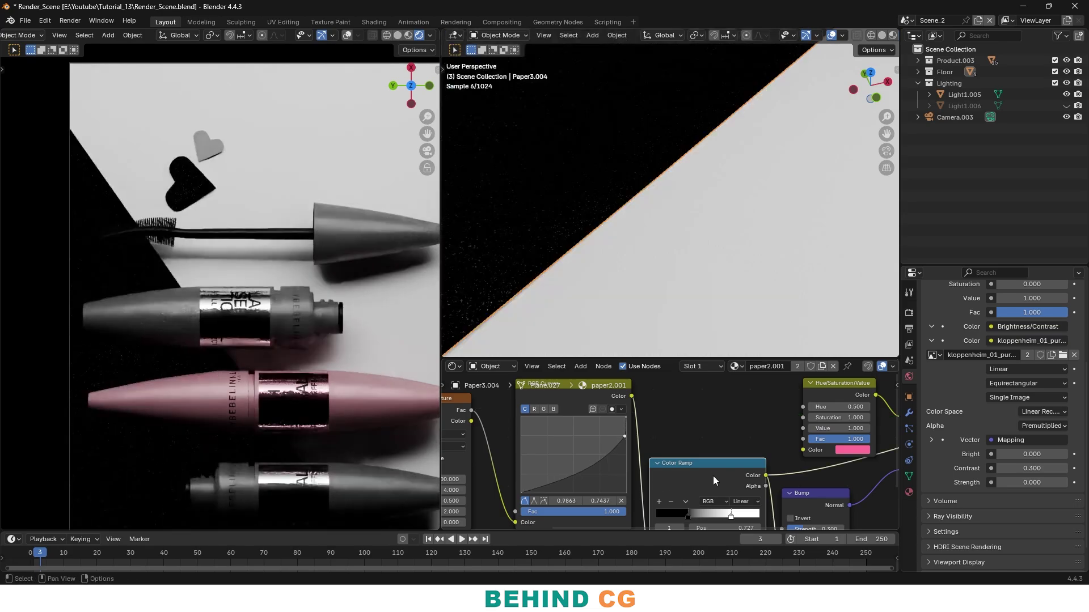
pyautogui.moveTo(709, 523); pyautogui.dragTo(697, 469, button='middle')
pyautogui.moveTo(682, 463); pyautogui.dragTo(652, 461)
pyautogui.scroll(-3, 700, 444)
pyautogui.keyDown('ctrl'); pyautogui.keyDown('shift'); pyautogui.click(737, 427); pyautogui.keyUp('shift'); pyautogui.keyUp('ctrl')
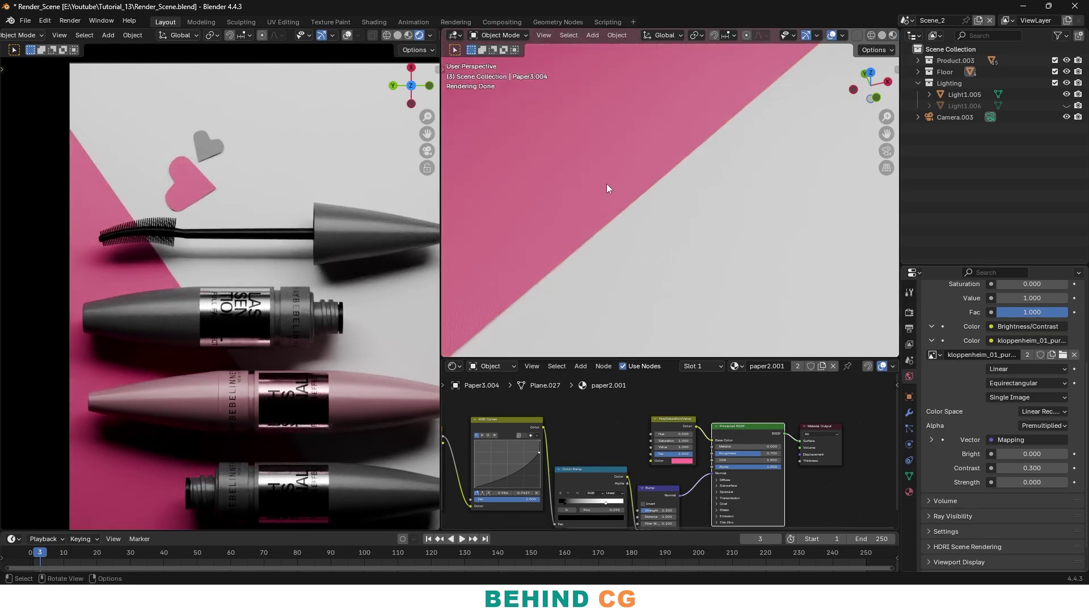
# Select the white paper sheet and review the Hue/Saturation/Value color feeding its Principled BSDF
pyautogui.scroll(-9, 666, 250)
pyautogui.click(750, 212)
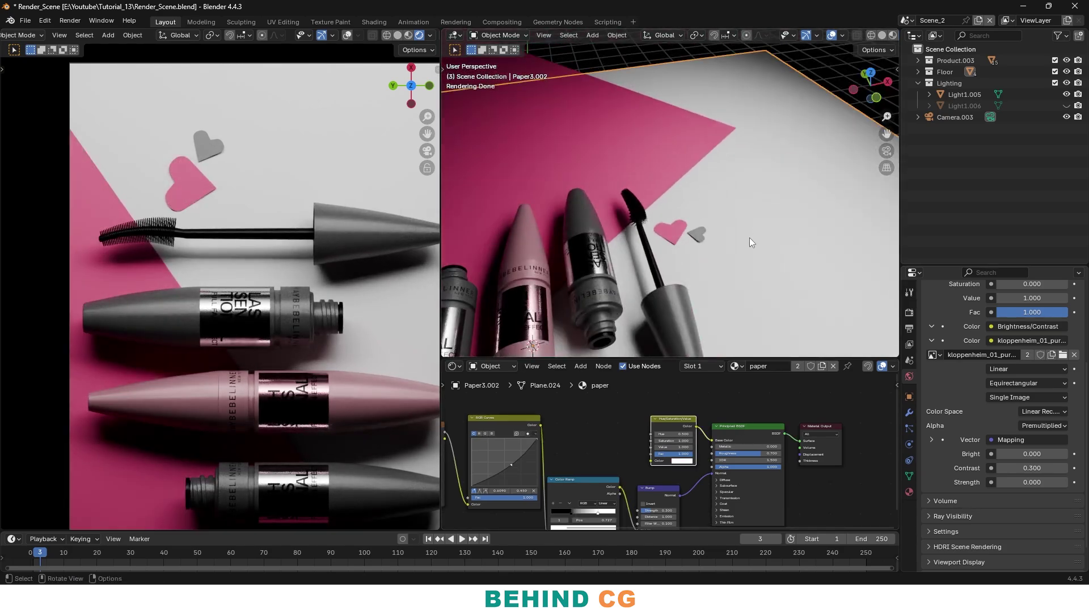
pyautogui.scroll(3, 671, 453)
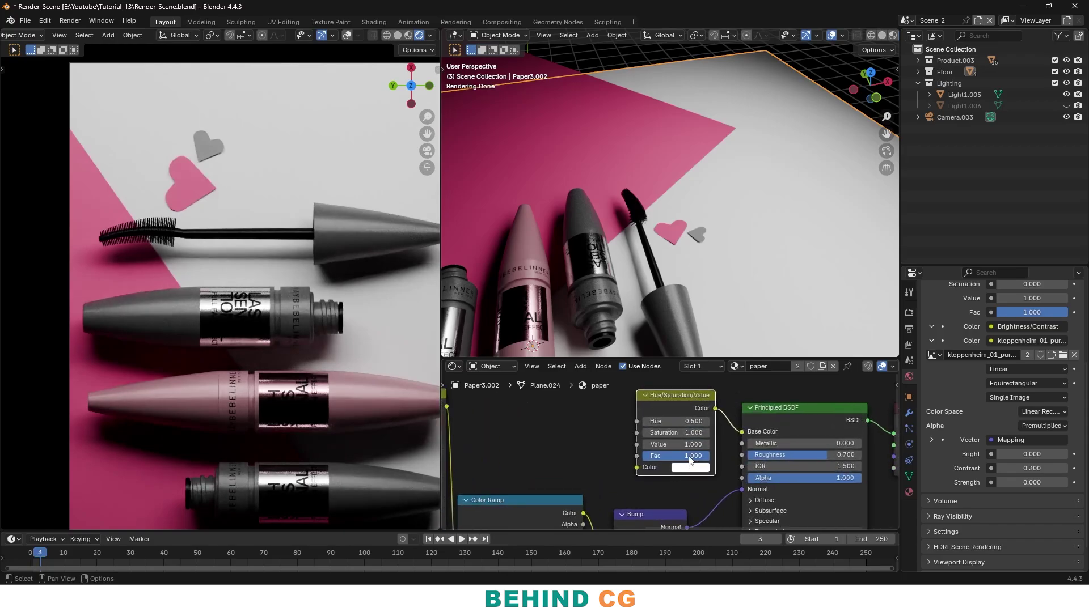
pyautogui.scroll(4, 678, 288)
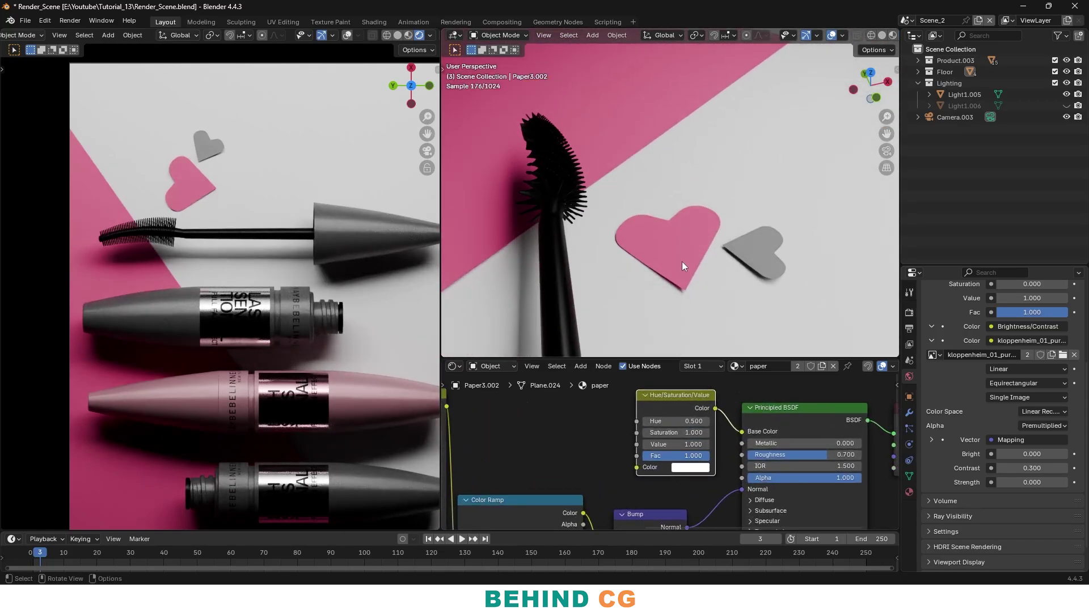
# Select the big pink heart and the pink paper sheet to compare their paper2.001 material nodes
pyautogui.click(707, 255)
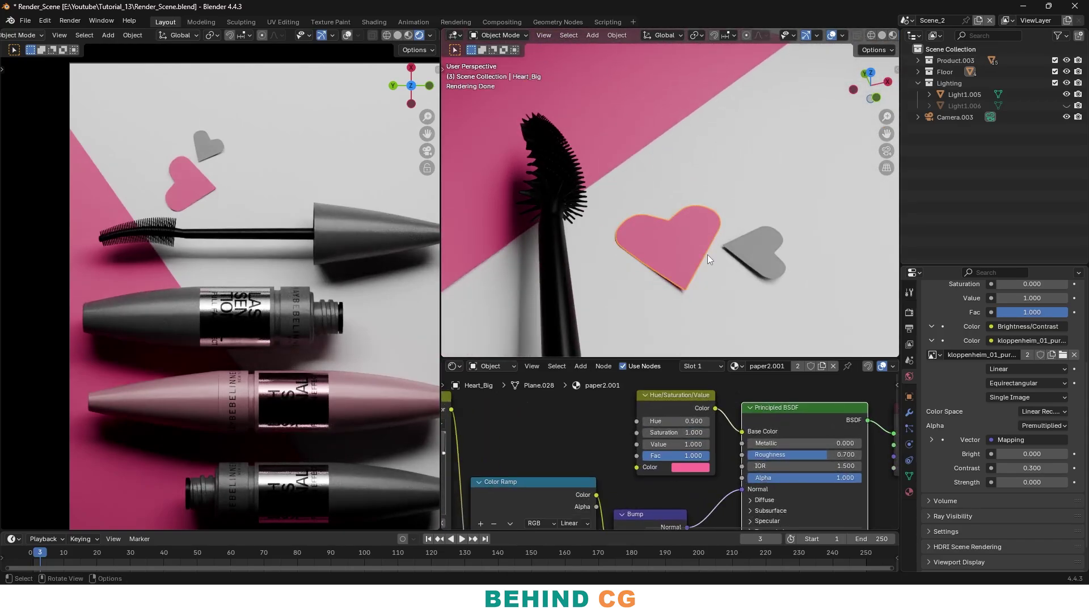
pyautogui.click(741, 258)
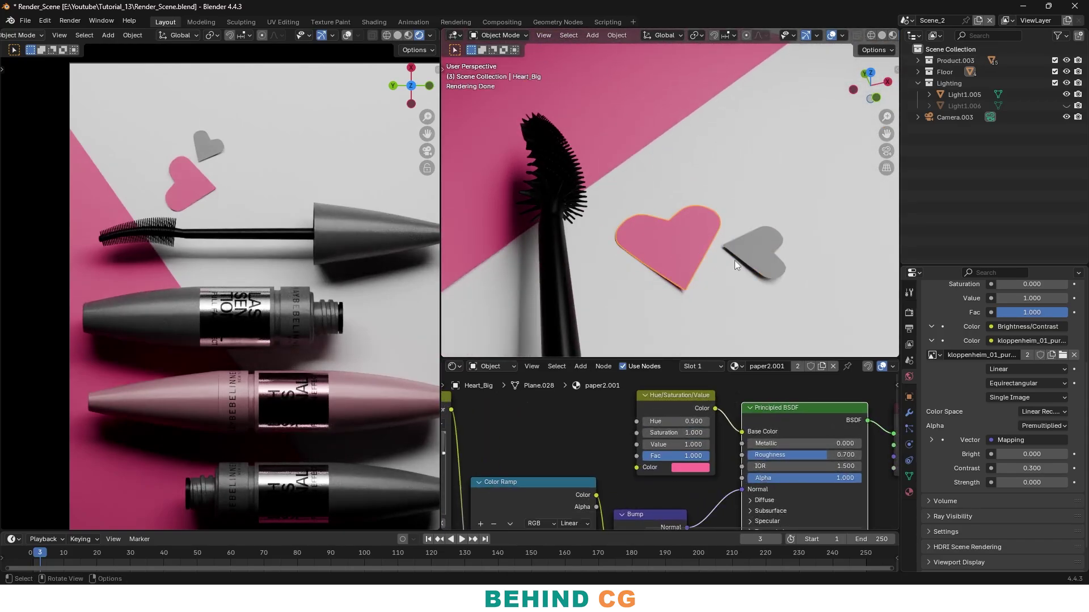
pyautogui.click(683, 248)
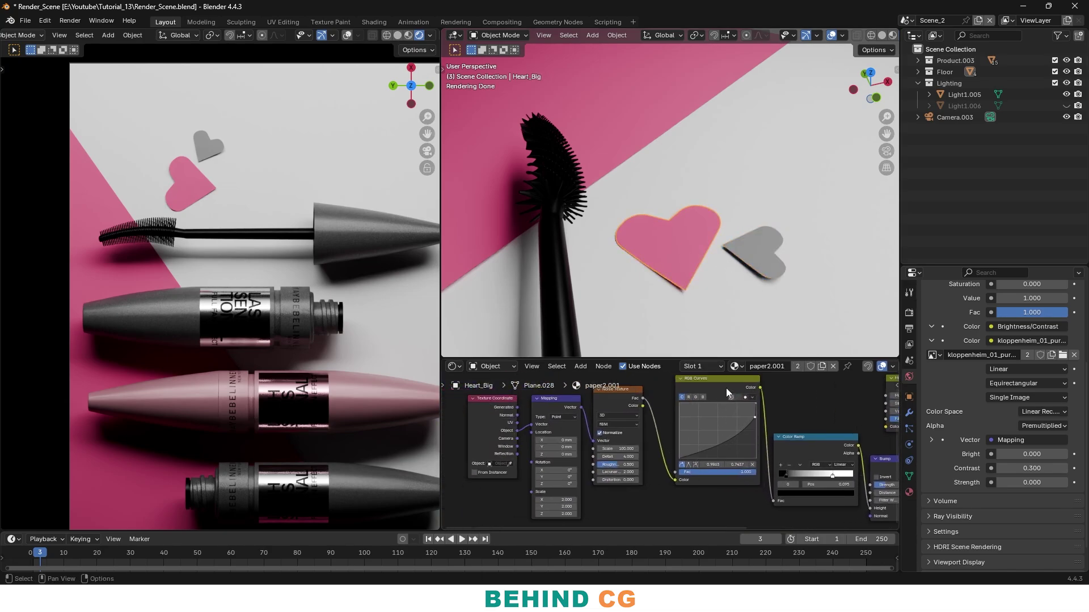
pyautogui.moveTo(726, 392); pyautogui.dragTo(725, 392)
pyautogui.click(675, 154)
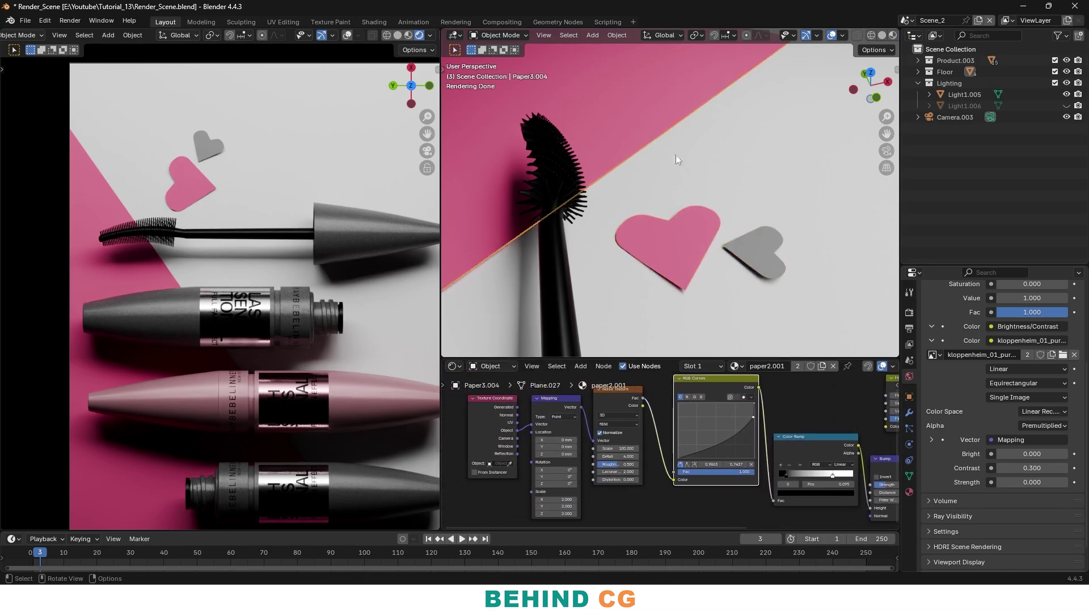
pyautogui.scroll(-5, 642, 161)
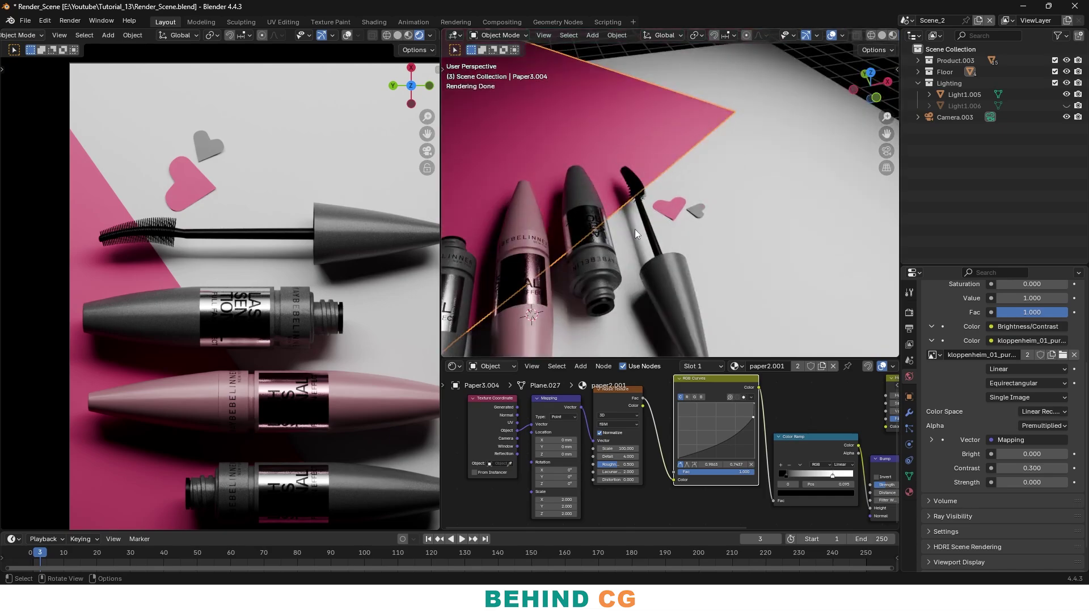
# Unhide the Light1.006 plane and check its effect on the mascara labels in the camera render
pyautogui.scroll(-2, 277, 353)
pyautogui.keyDown('shift'); pyautogui.moveTo(286, 398); pyautogui.dragTo(271, 313, button='middle'); pyautogui.keyUp('shift')
pyautogui.scroll(1, 233, 195)
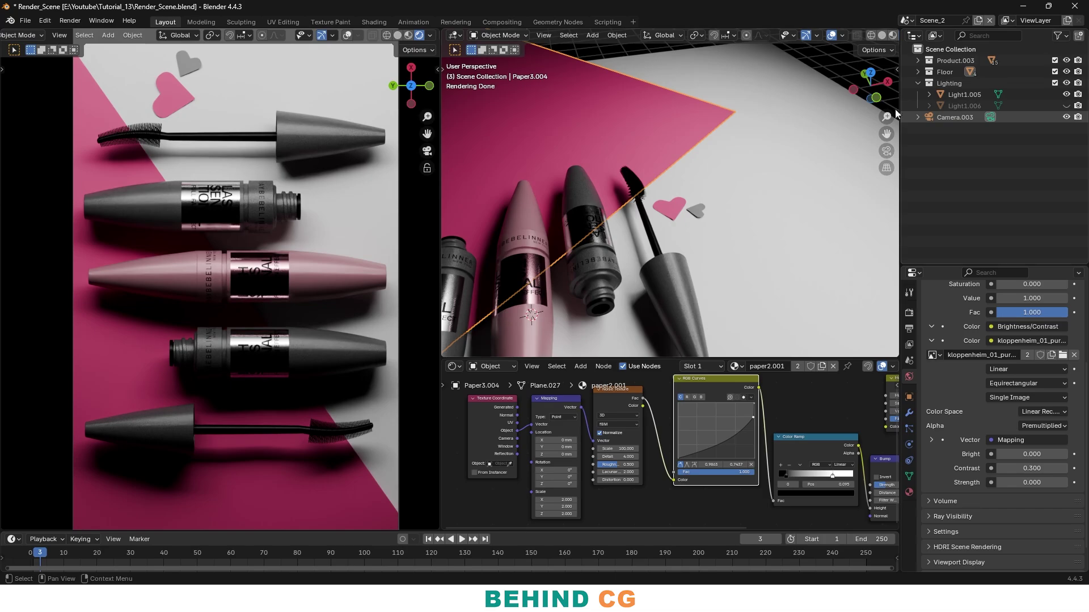
pyautogui.click(1067, 107)
pyautogui.scroll(4, 282, 267)
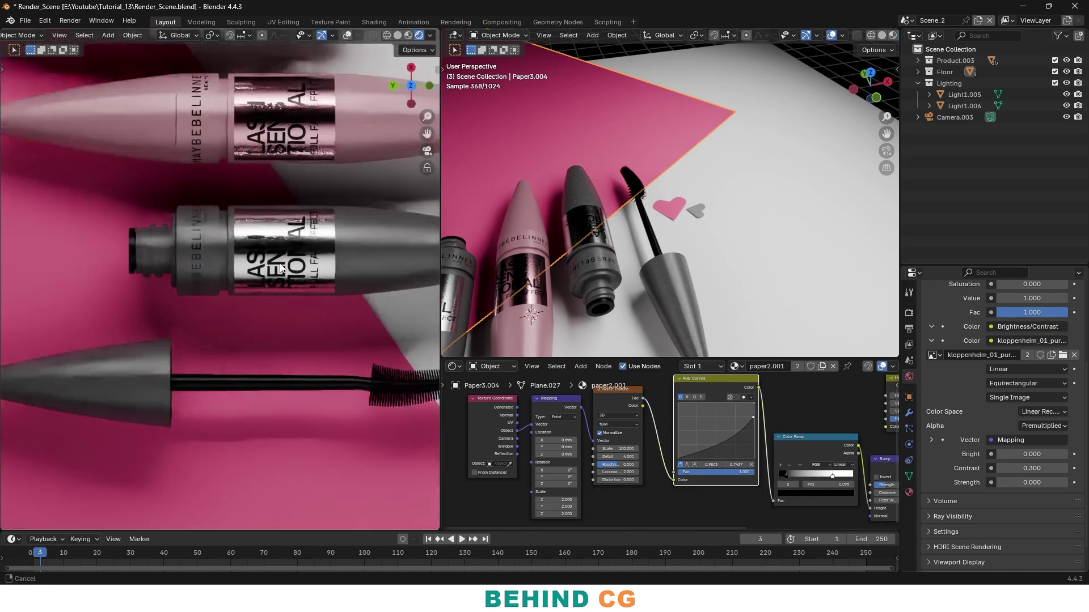
pyautogui.scroll(-5, 282, 267)
# Select the Light1.006 plane and inspect its spherical Gradient Texture, its placement, and its reflections on the labels
pyautogui.moveTo(601, 176); pyautogui.dragTo(671, 284, button='middle')
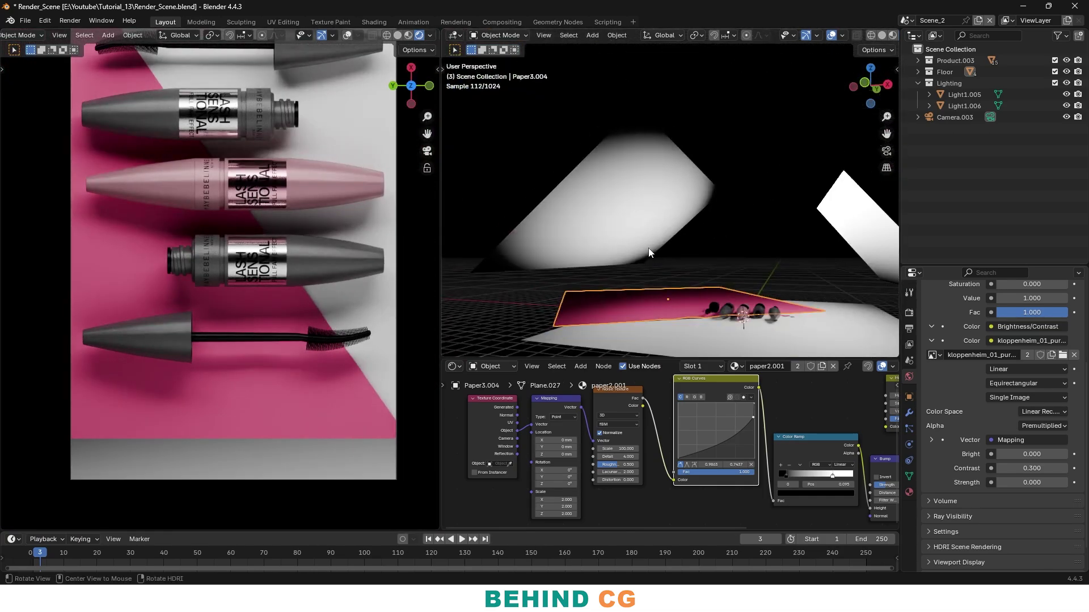
pyautogui.click(672, 284)
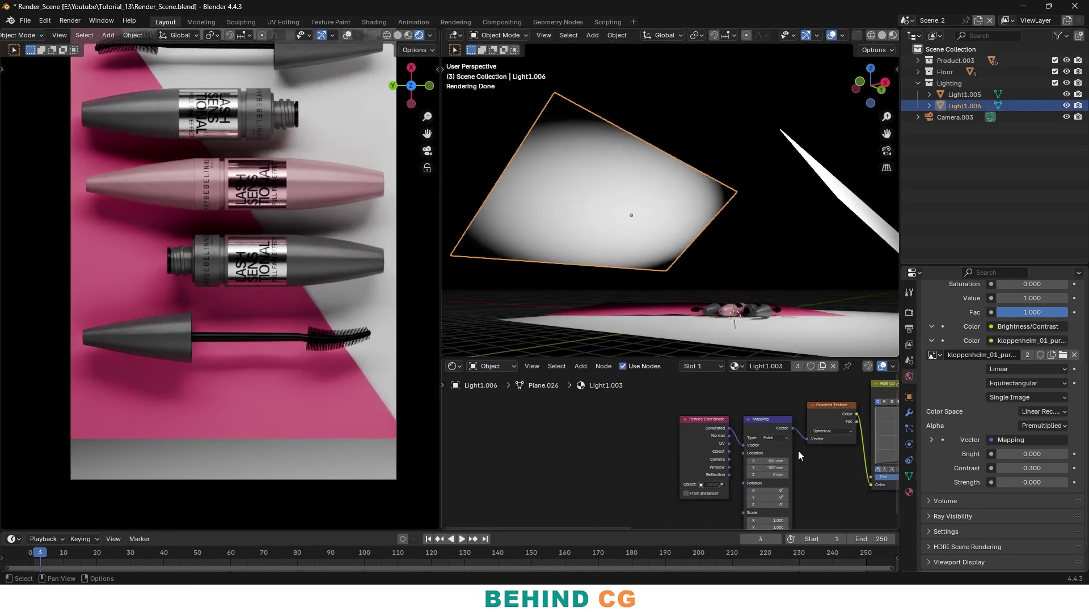
pyautogui.scroll(5, 676, 430)
pyautogui.click(674, 431)
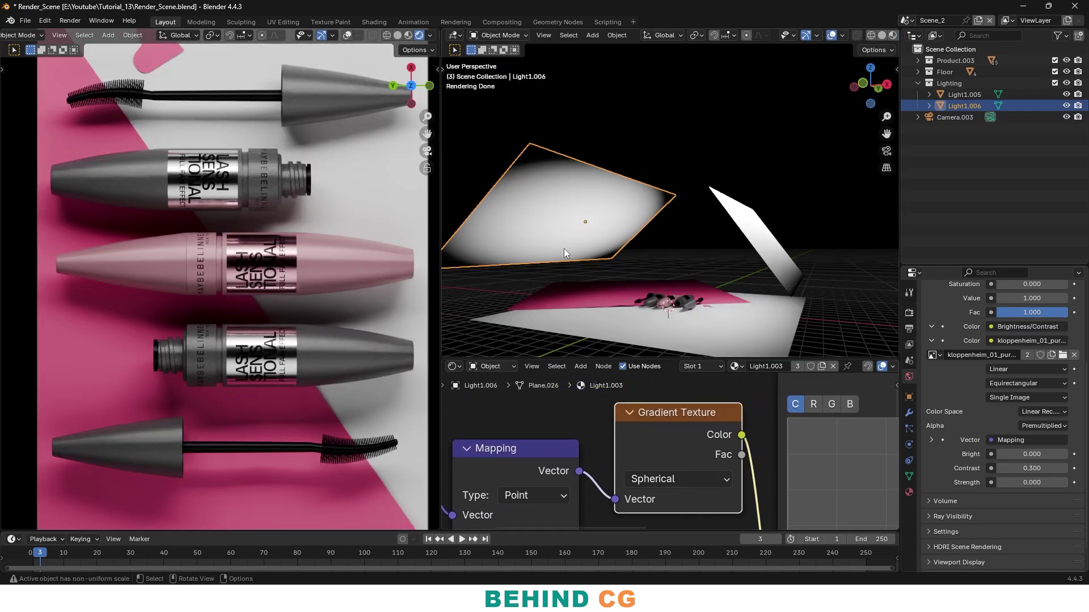
pyautogui.press('g')
pyautogui.click(549, 261)
pyautogui.scroll(3, 305, 379)
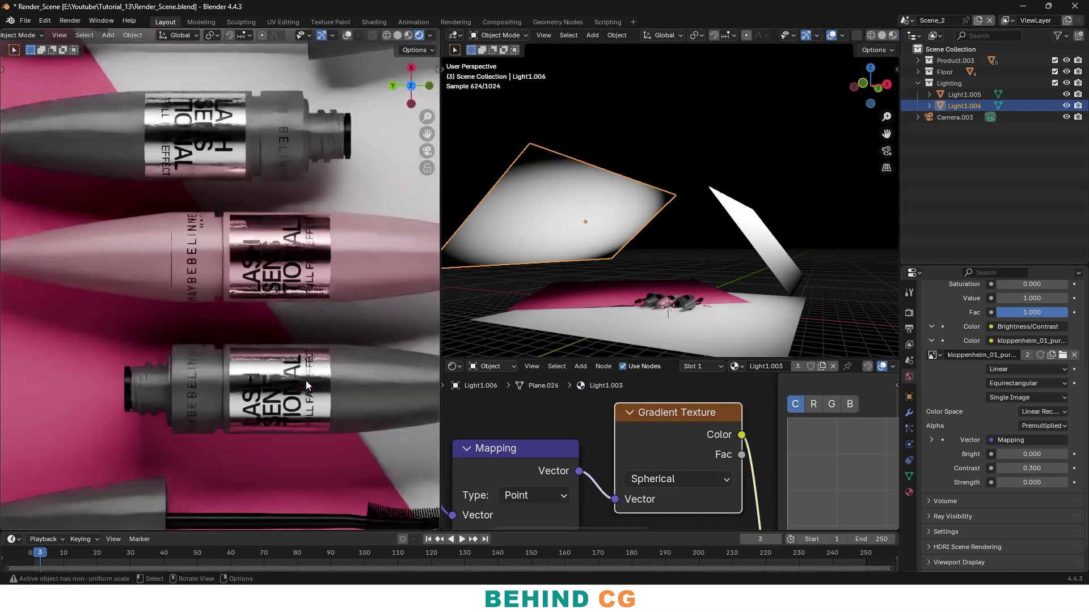
pyautogui.scroll(-3, 331, 384)
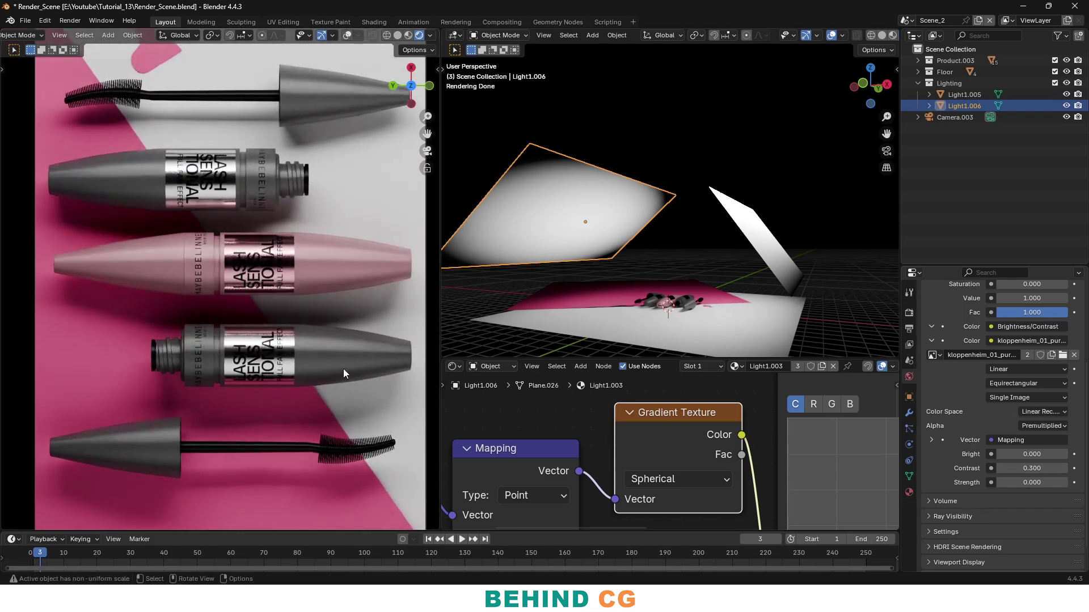
# Set the World background strength to 0.3 in Scene_2
pyautogui.click(1031, 484)
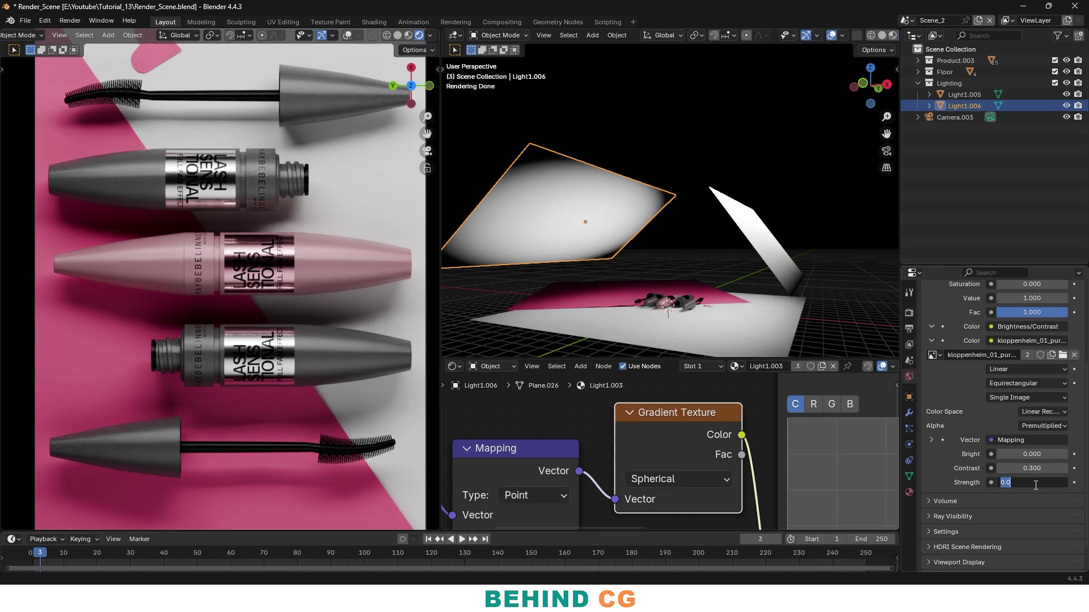
pyautogui.write('.3')
pyautogui.press('Return')
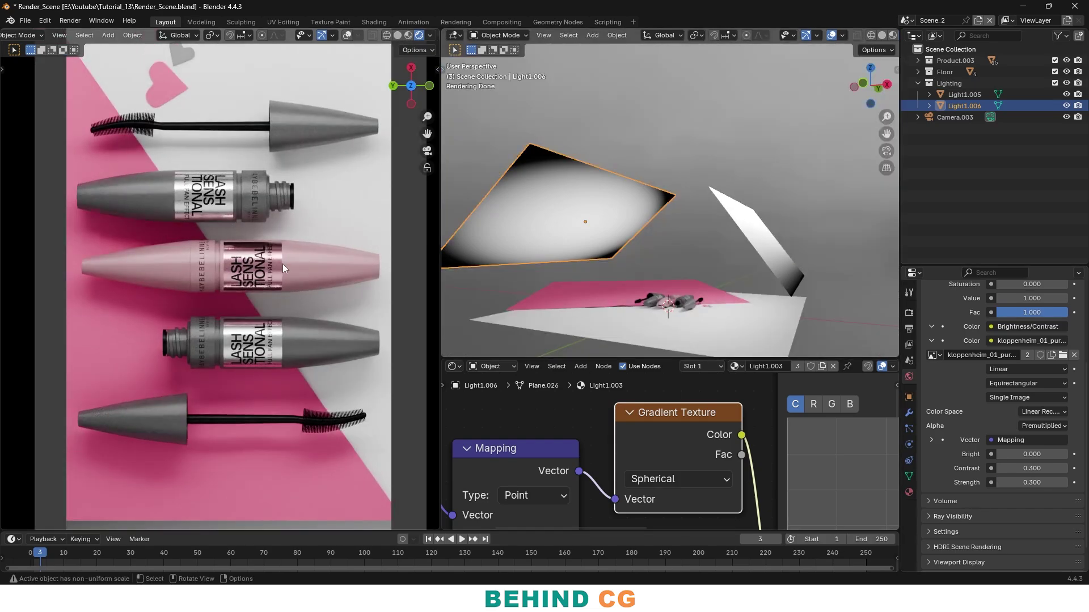
pyautogui.scroll(2, 290, 266)
pyautogui.scroll(-2, 346, 278)
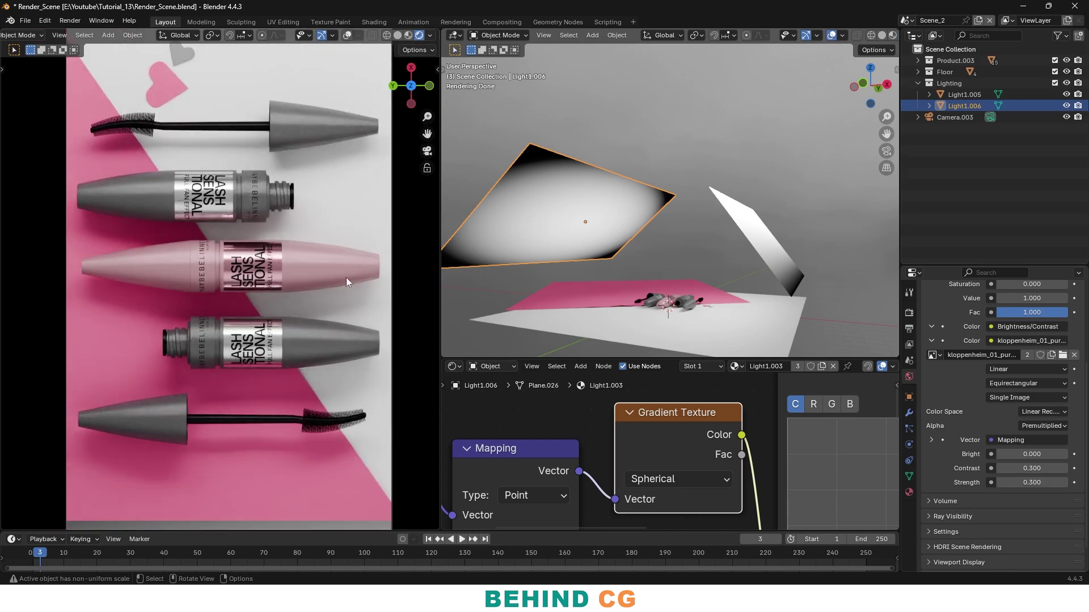
pyautogui.scroll(-1, 333, 261)
pyautogui.scroll(1, 331, 266)
pyautogui.keyDown('shift'); pyautogui.moveTo(328, 274); pyautogui.dragTo(326, 298, button='middle'); pyautogui.keyUp('shift')
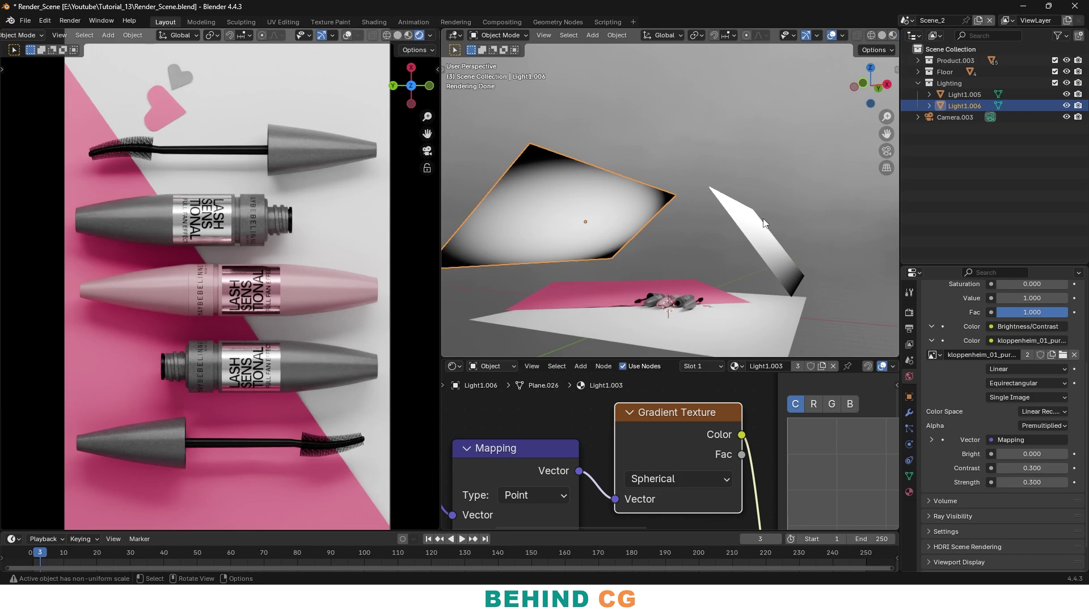
# Switch to Scene_3 and frame its light planes above the mascara and paper sheets
pyautogui.click(911, 20)
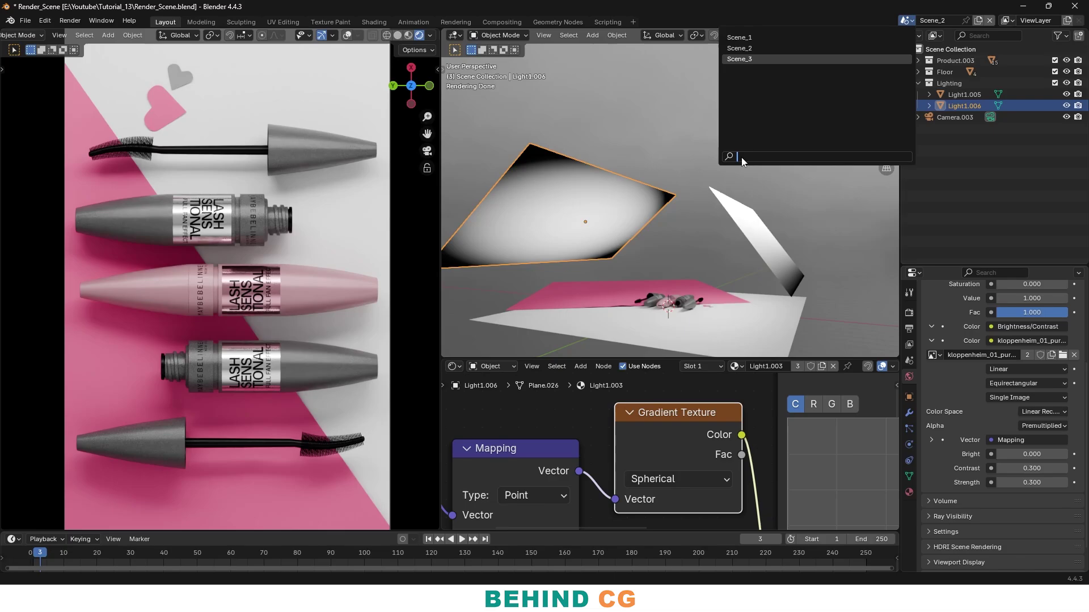
pyautogui.press('Return')
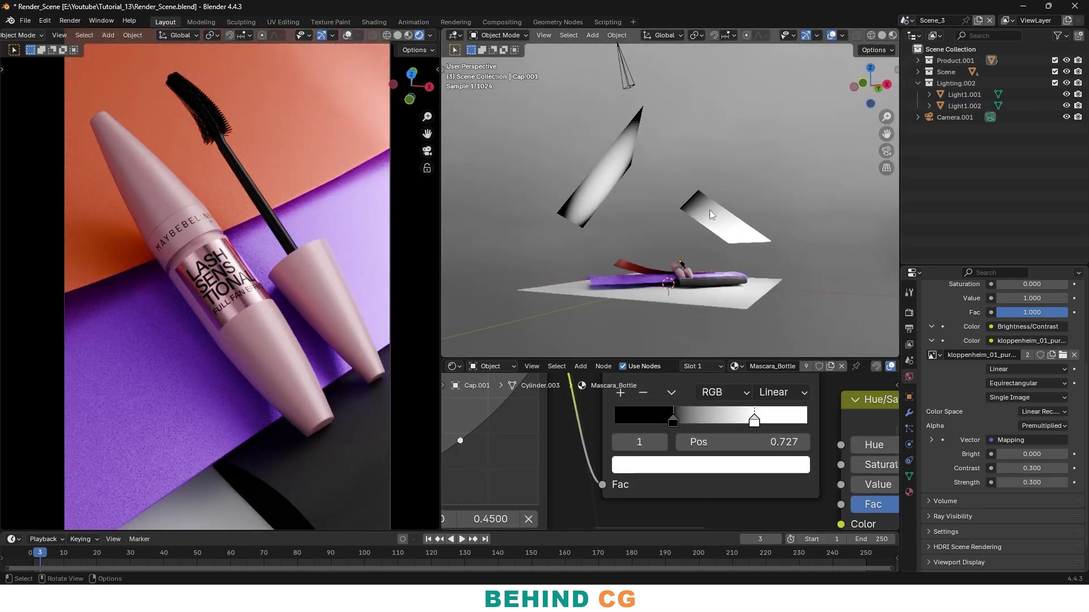
pyautogui.scroll(3, 710, 210)
pyautogui.keyDown('shift'); pyautogui.moveTo(702, 283); pyautogui.dragTo(617, 200, button='middle'); pyautogui.keyUp('shift')
# Select the Light1.001 and Light1.002 planes to compare their gradient types, and check their effect on the mascara in the camera render
pyautogui.click(736, 199)
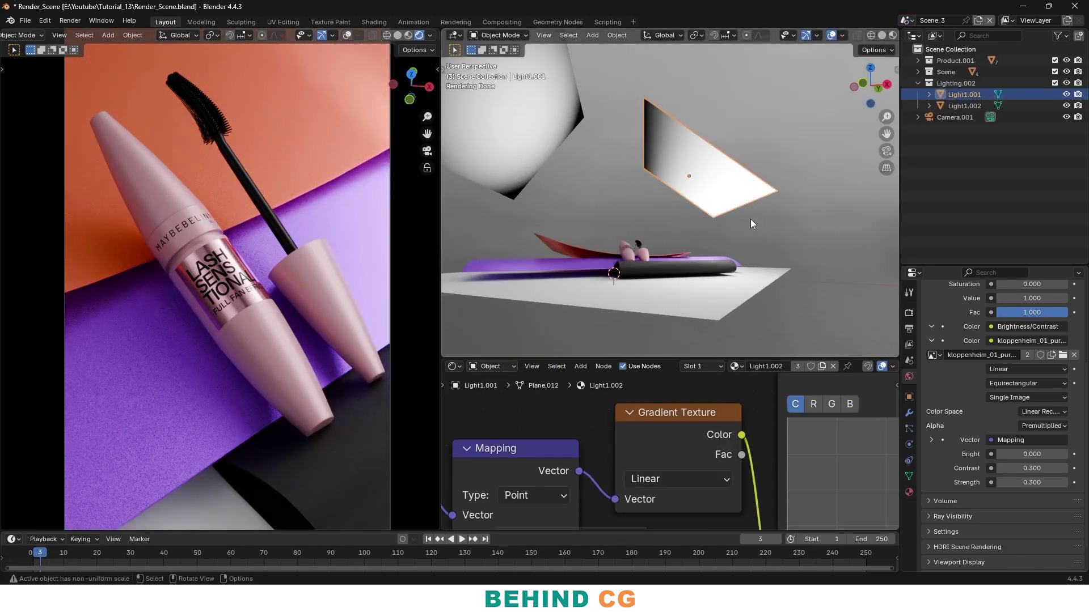
pyautogui.scroll(-1, 656, 433)
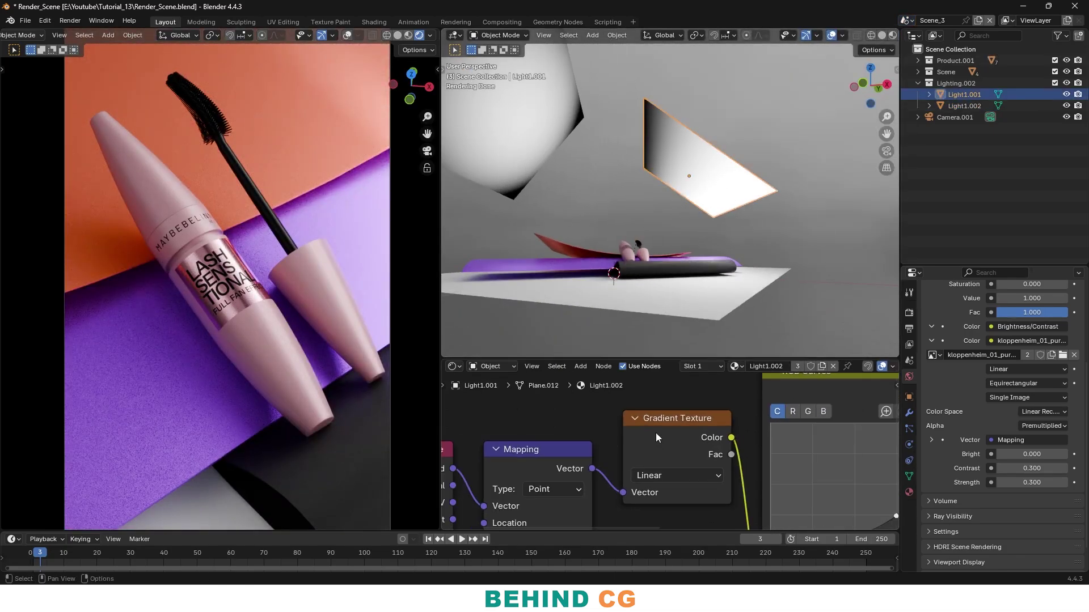
pyautogui.click(534, 138)
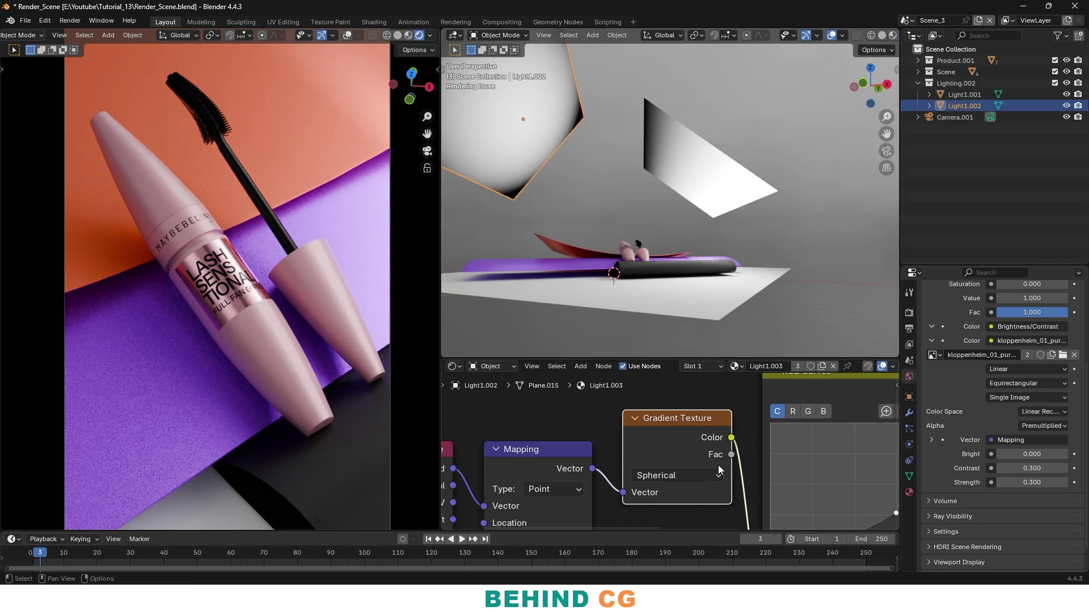
pyautogui.click(703, 194)
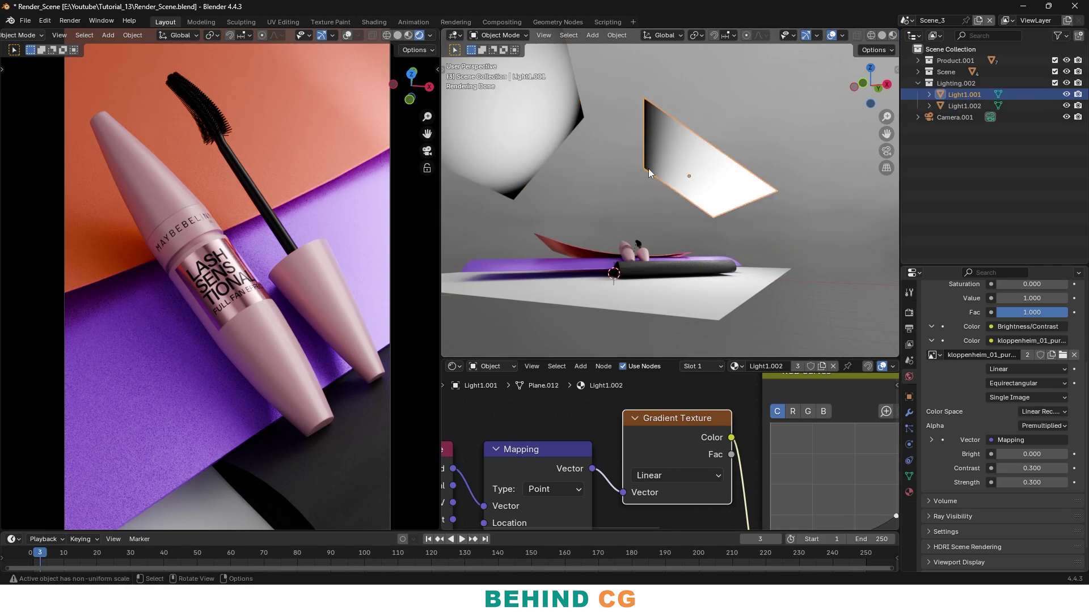
pyautogui.scroll(3, 308, 335)
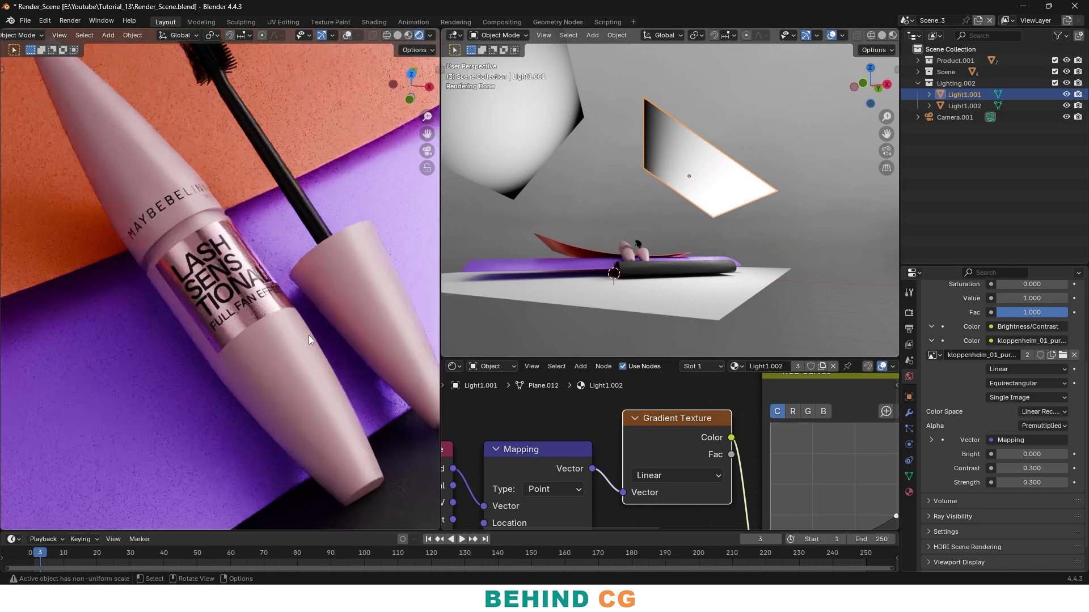
pyautogui.scroll(-4, 346, 310)
pyautogui.keyDown('shift'); pyautogui.moveTo(345, 308); pyautogui.dragTo(273, 307, button='middle'); pyautogui.keyUp('shift')
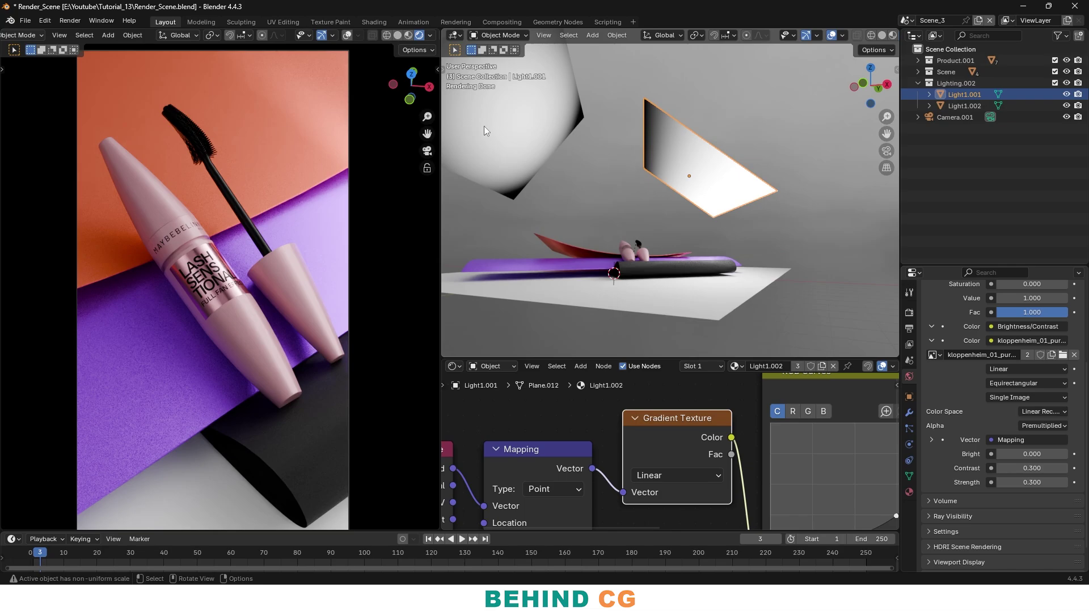
# Select the purple paper sheet under the mascara to show its Paper4 material nodes
pyautogui.scroll(8, 648, 265)
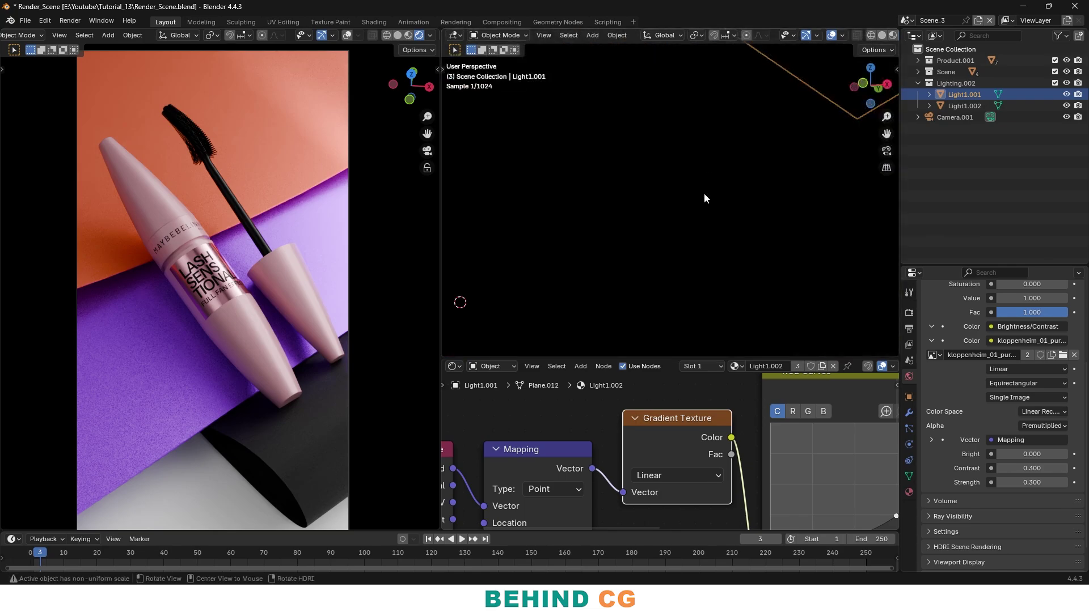
pyautogui.moveTo(703, 193); pyautogui.dragTo(661, 212, button='middle')
pyautogui.scroll(-5, 703, 262)
pyautogui.scroll(6, 717, 264)
pyautogui.moveTo(612, 165); pyautogui.dragTo(592, 231, button='middle')
pyautogui.scroll(5, 592, 232)
pyautogui.scroll(-9, 592, 238)
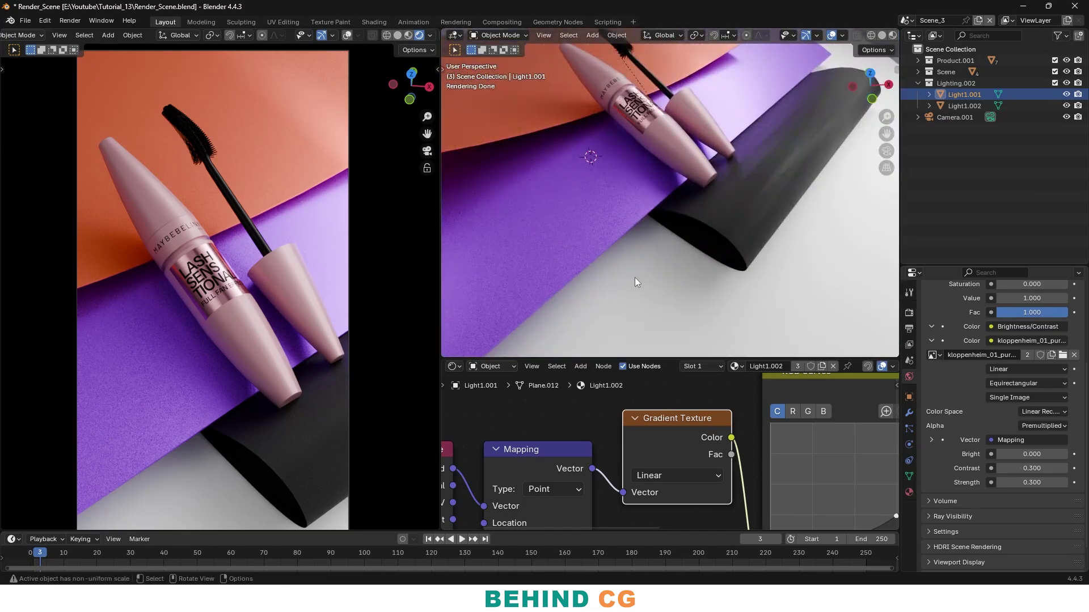
pyautogui.click(626, 229)
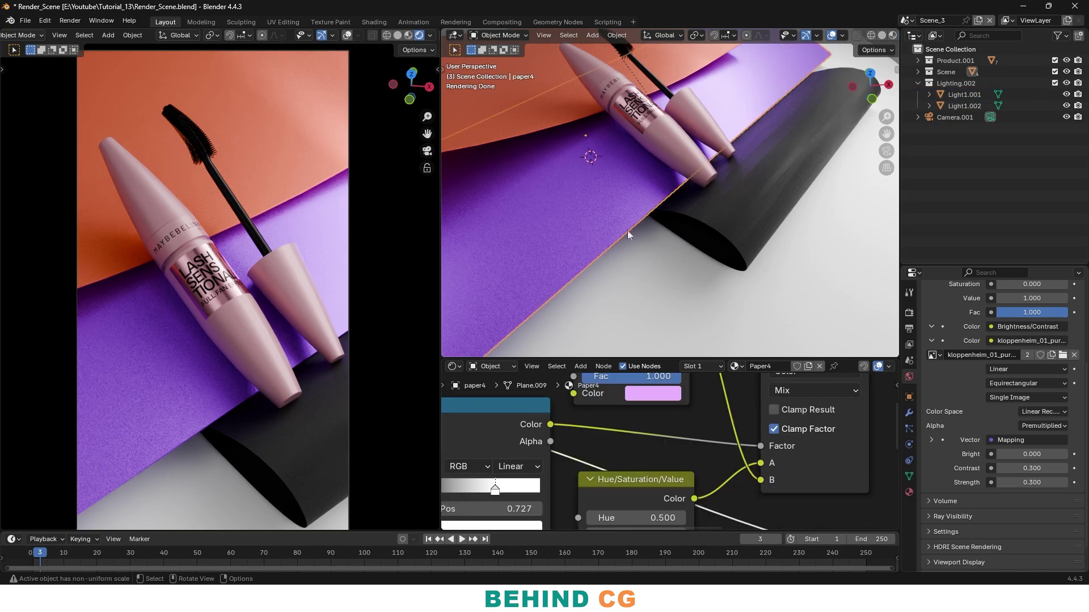
# Examine the purple paper's speckled surface alongside the Paper4 Color Ramp, Mix, Hue/Saturation/Value and Principled BSDF nodes
pyautogui.scroll(7, 618, 241)
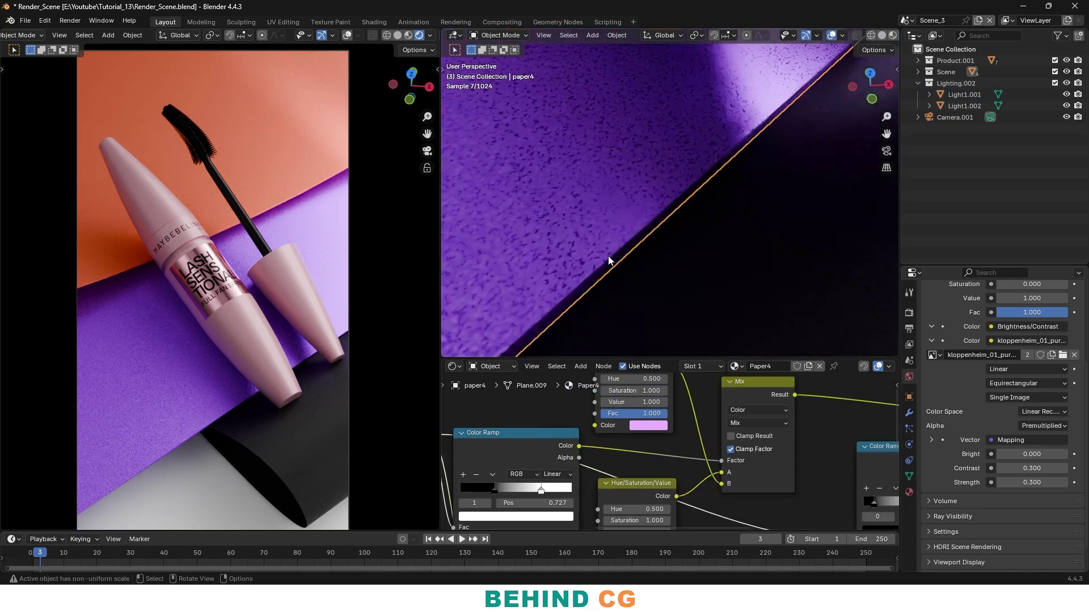
pyautogui.scroll(-5, 608, 256)
pyautogui.moveTo(794, 476); pyautogui.dragTo(550, 470, button='middle')
pyautogui.scroll(-2, 712, 451)
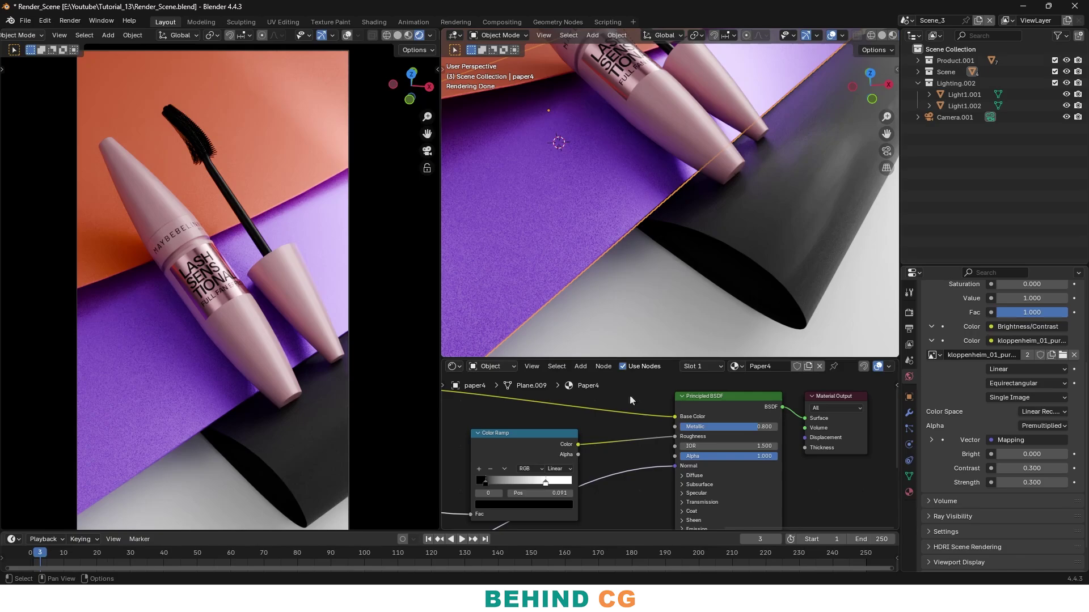
pyautogui.scroll(4, 573, 242)
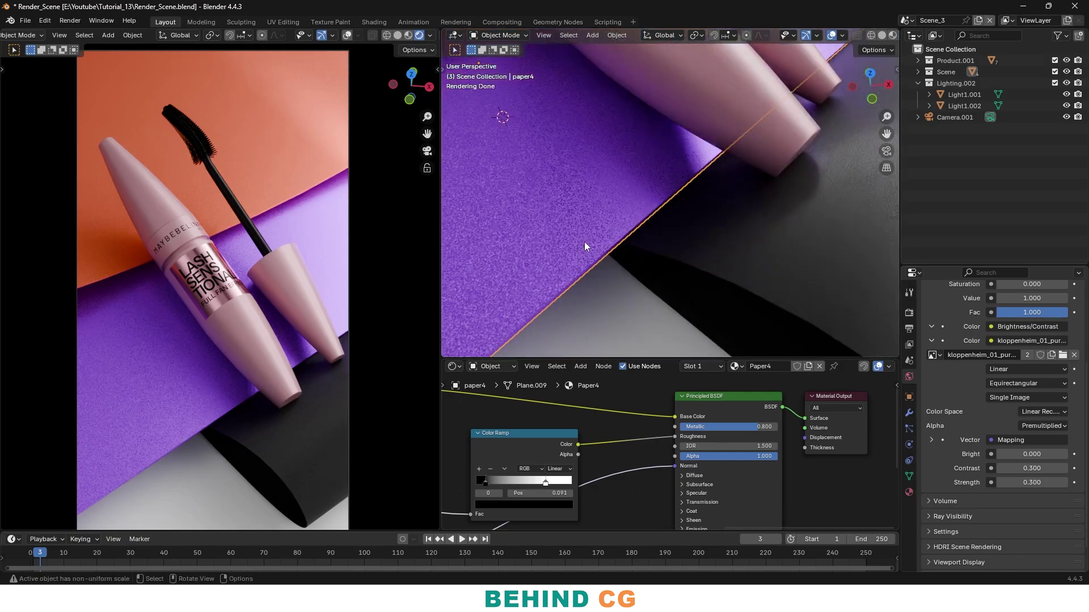
pyautogui.keyDown('ctrl'); pyautogui.hscroll(-4, 637, 429); pyautogui.keyUp('ctrl')
pyautogui.scroll(-1, 652, 434)
pyautogui.scroll(1, 652, 435)
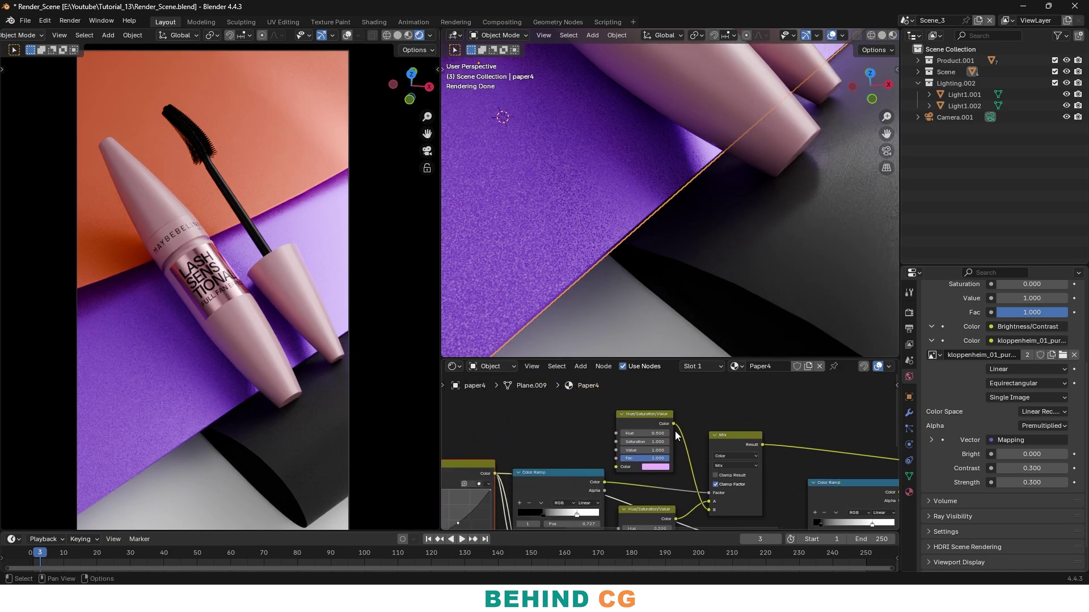
pyautogui.keyDown('ctrl'); pyautogui.hscroll(-4, 632, 405); pyautogui.keyUp('ctrl')
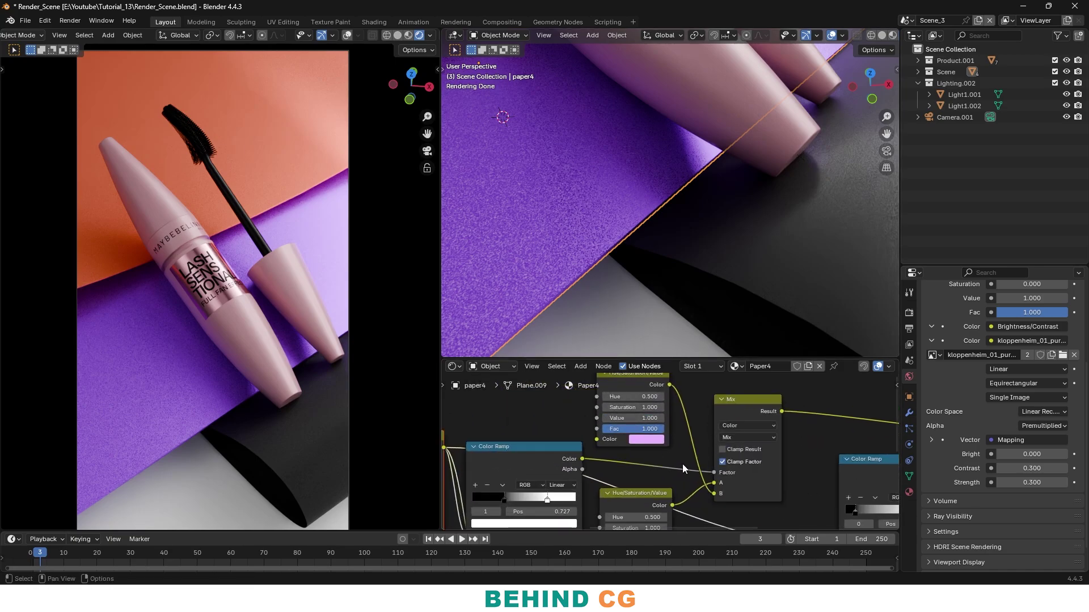
pyautogui.moveTo(650, 391); pyautogui.dragTo(668, 449, button='middle')
# Move the two Hue/Saturation/Value nodes of the Paper4 material to clear space above the Color Ramp and Mix nodes
pyautogui.moveTo(671, 449); pyautogui.dragTo(596, 409)
pyautogui.moveTo(654, 520); pyautogui.dragTo(651, 462, button='middle')
pyautogui.scroll(-2, 652, 461)
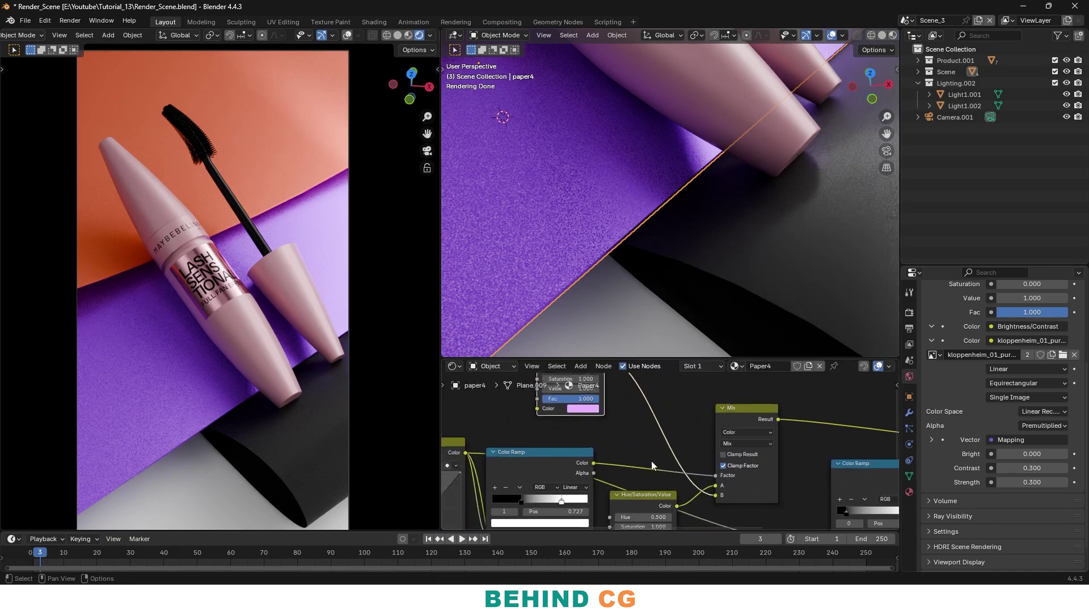
pyautogui.moveTo(652, 491); pyautogui.dragTo(682, 378)
# Try recolouring the purple paper by setting its dark Hue/Saturation/Value colour to red and its light one to pale yellow-green
pyautogui.scroll(3, 678, 397)
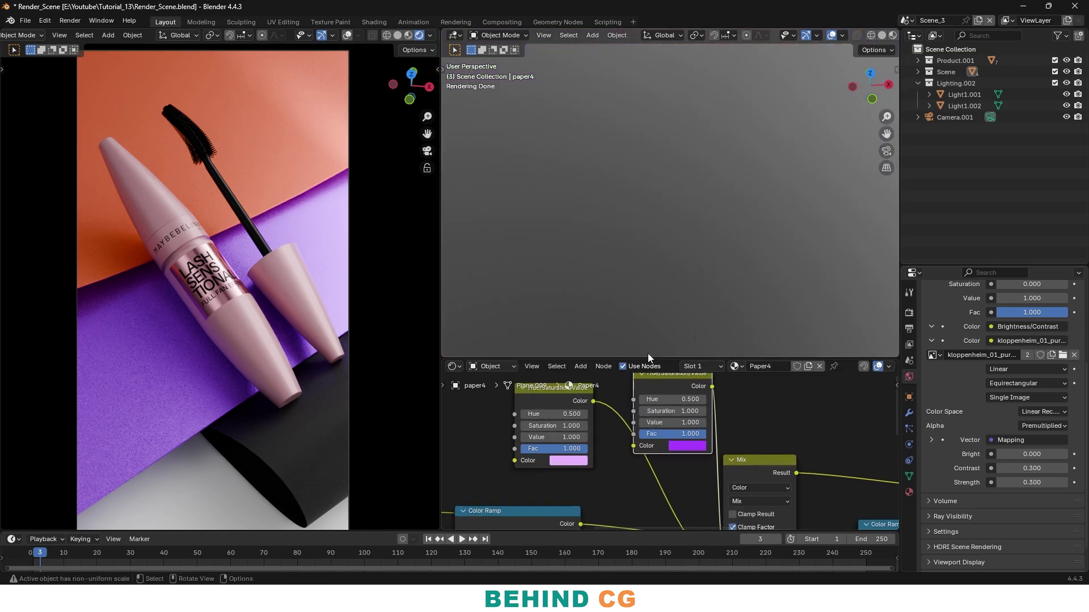
pyautogui.scroll(-2, 648, 375)
pyautogui.click(690, 450)
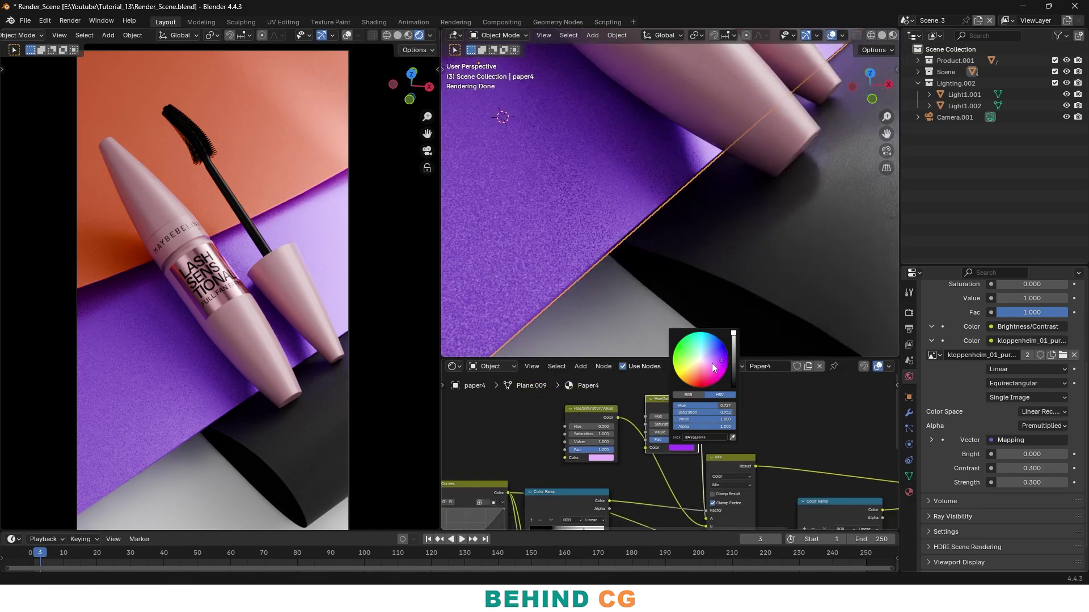
pyautogui.click(693, 383)
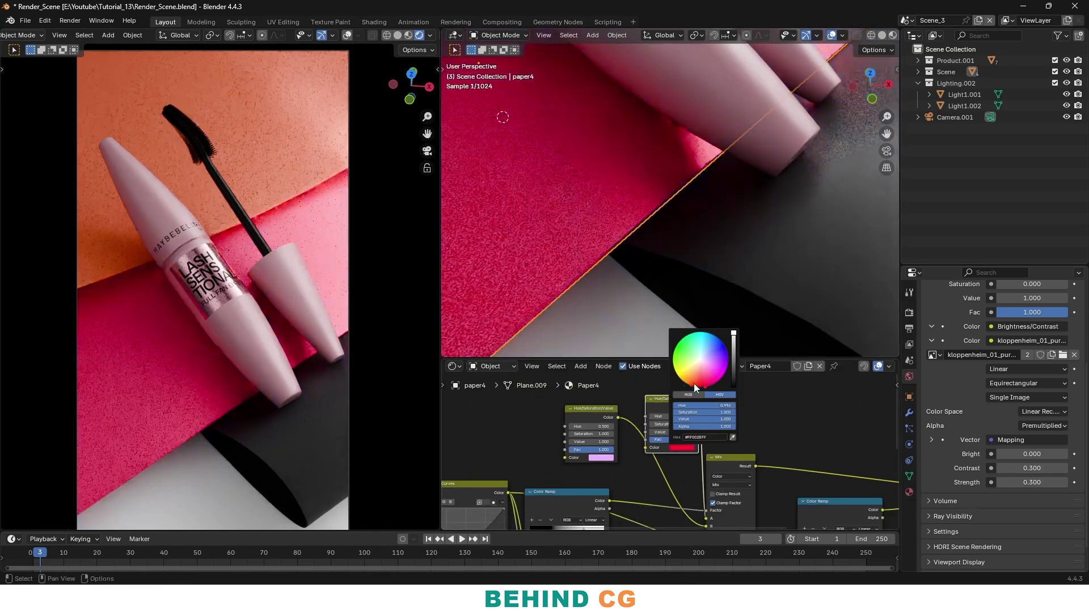
pyautogui.click(604, 460)
pyautogui.moveTo(622, 385); pyautogui.dragTo(635, 367)
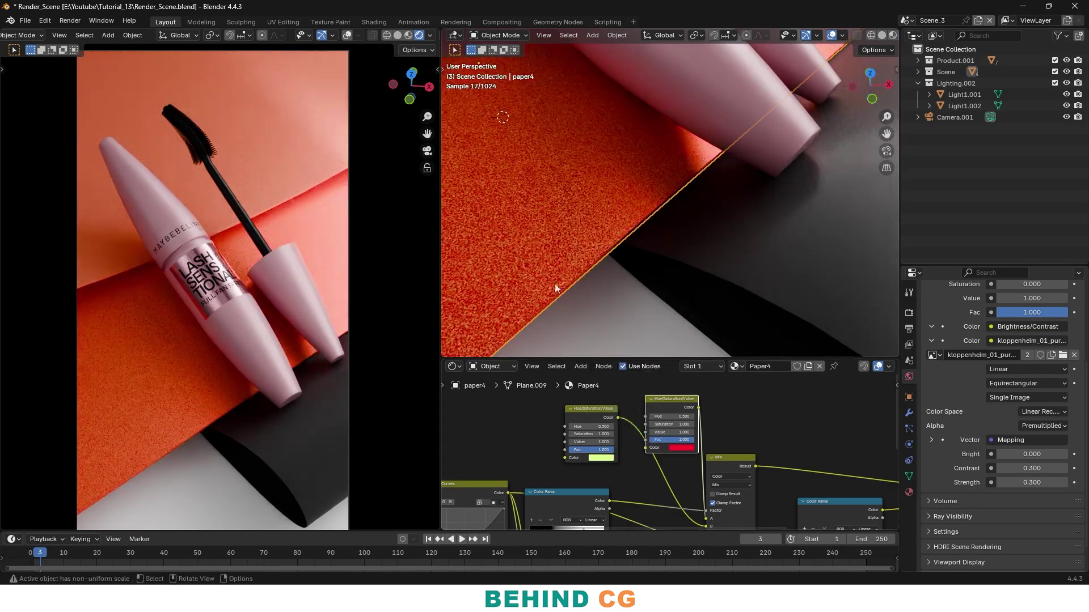
# Undo the paper colour changes and the moves of the two Hue/Saturation/Value nodes
pyautogui.hotkey('ctrl', 'z')
pyautogui.hotkey('ctrl', 'z')
pyautogui.hotkey('ctrl', 'z')
pyautogui.hotkey('ctrl', 'z')
# Examine the purple paper's grain up close together with the Texture Coordinate, Mapping, Noise Texture and RGB Curves nodes driving it
pyautogui.scroll(-7, 652, 452)
pyautogui.moveTo(653, 452); pyautogui.dragTo(659, 389, button='middle')
pyautogui.scroll(5, 646, 437)
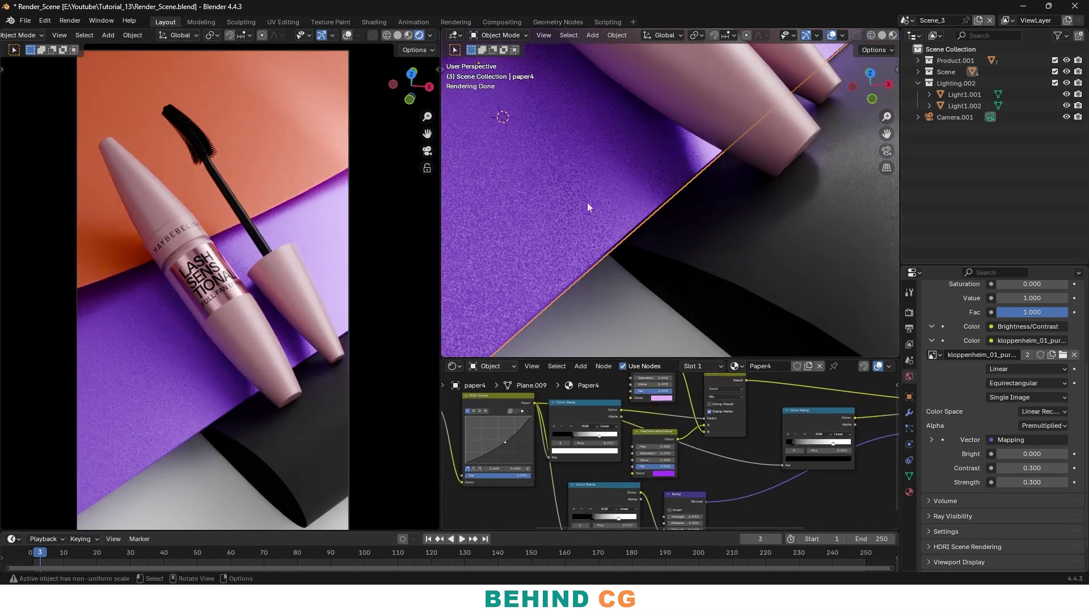
pyautogui.scroll(4, 608, 297)
pyautogui.moveTo(453, 448); pyautogui.dragTo(577, 415, button='middle')
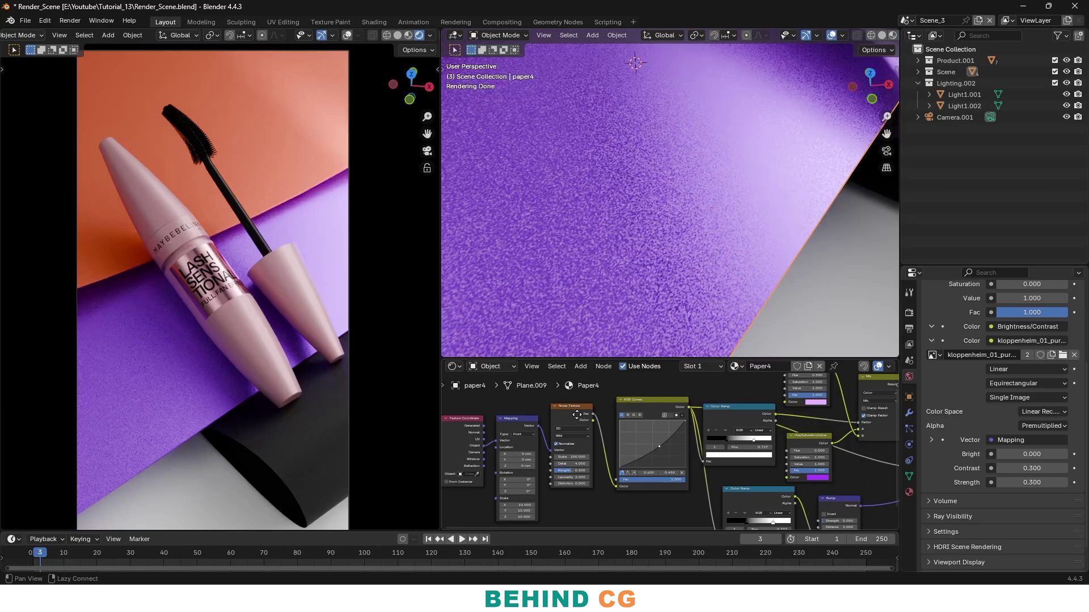
pyautogui.moveTo(576, 409); pyautogui.dragTo(579, 413)
pyautogui.moveTo(657, 400); pyautogui.dragTo(652, 401)
pyautogui.keyDown('alt'); pyautogui.moveTo(584, 395); pyautogui.dragTo(672, 396); pyautogui.keyUp('alt')
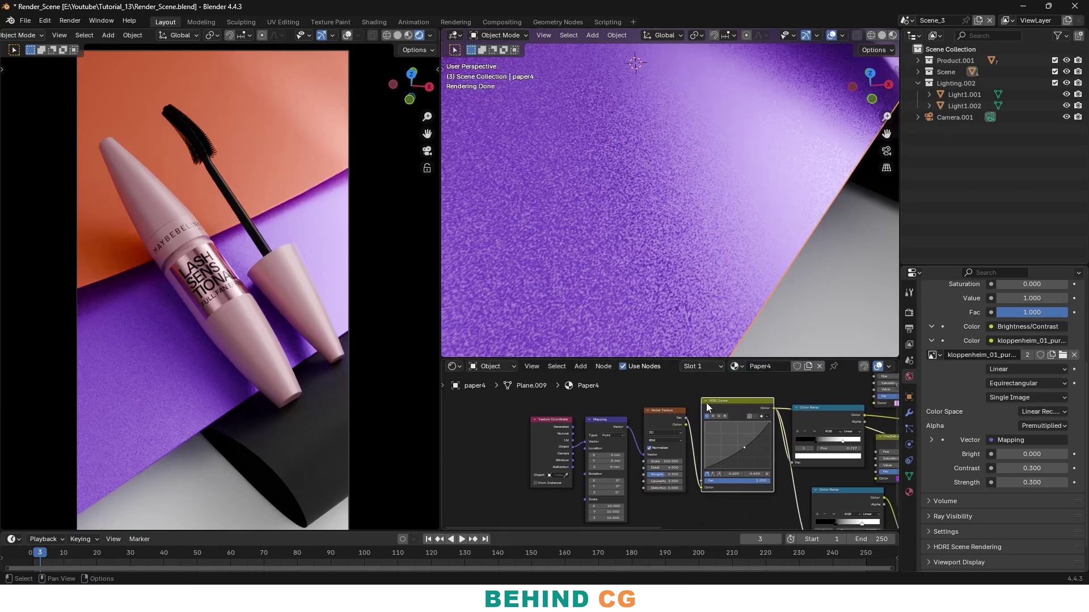
pyautogui.moveTo(556, 425)
pyautogui.mouseDown()
pyautogui.moveTo(794, 470)
pyautogui.moveTo(544, 424)
pyautogui.mouseUp()
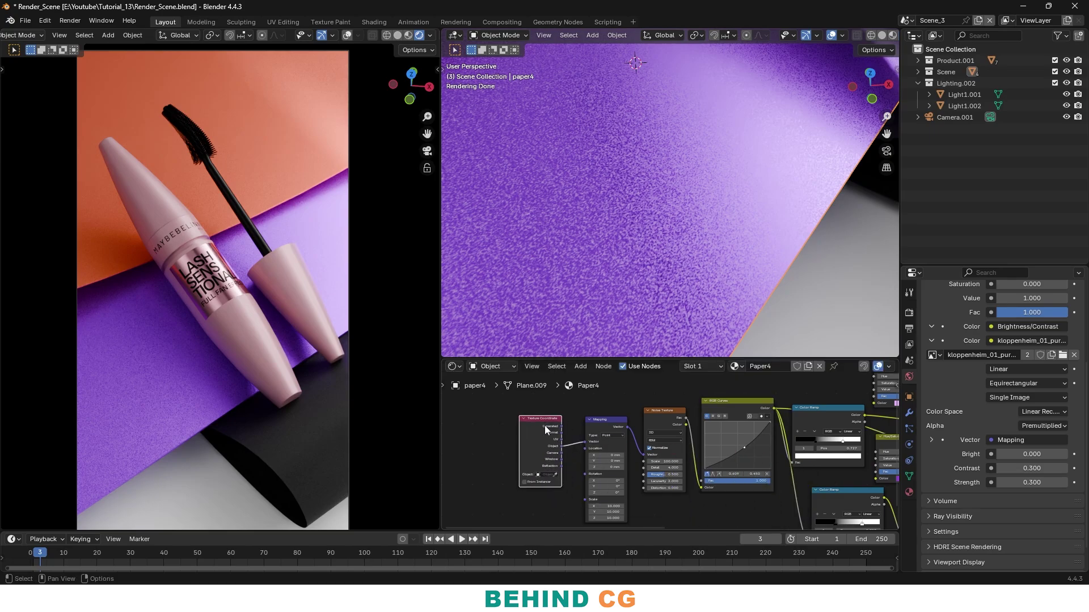
pyautogui.hotkey('ctrl', 'z')
pyautogui.keyDown('alt'); pyautogui.moveTo(690, 414); pyautogui.dragTo(650, 426); pyautogui.keyUp('alt')
# Move the Mix node slightly away from the two Hue/Saturation/Value nodes in the Paper4 material
pyautogui.moveTo(822, 434); pyautogui.dragTo(714, 443, button='middle')
pyautogui.keyDown('ctrl'); pyautogui.hscroll(-4, 636, 433); pyautogui.keyUp('ctrl')
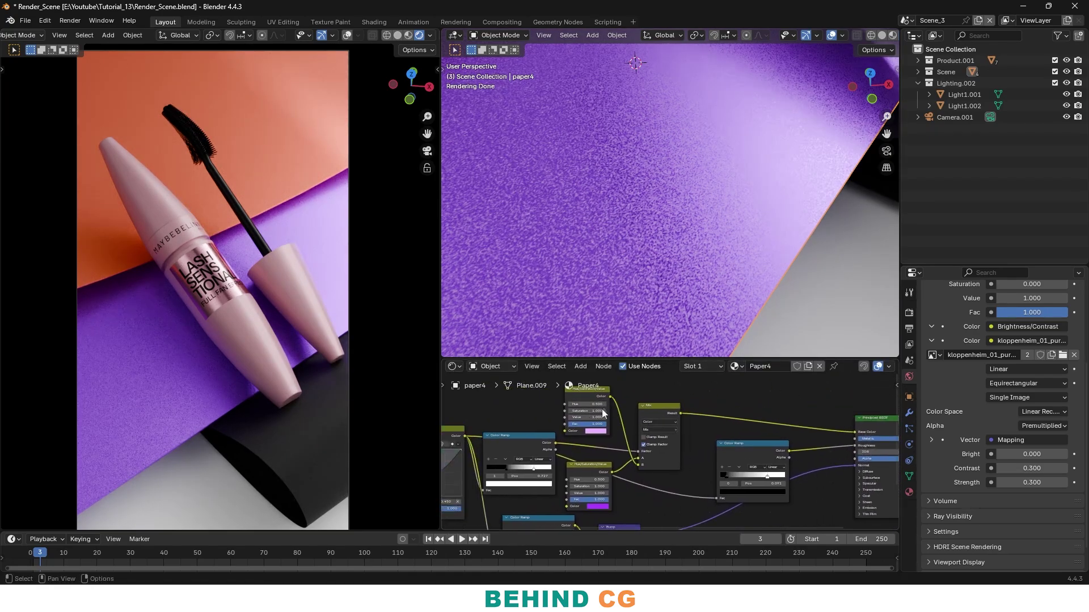
pyautogui.moveTo(661, 436); pyautogui.dragTo(684, 433)
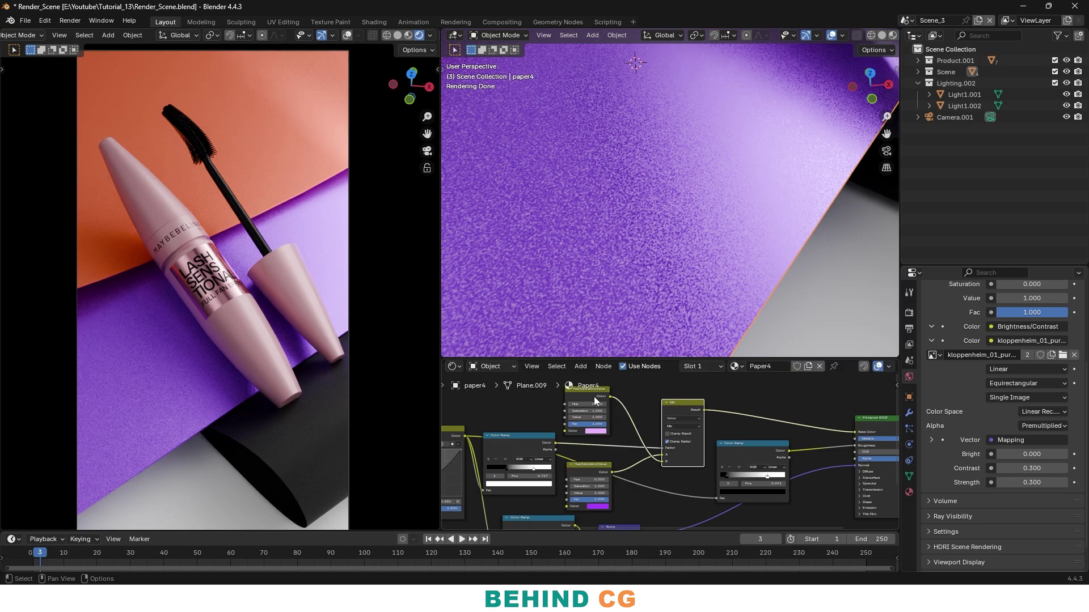
# Select the curled black paper sheet to show its paper1 material nodes
pyautogui.scroll(-5, 647, 232)
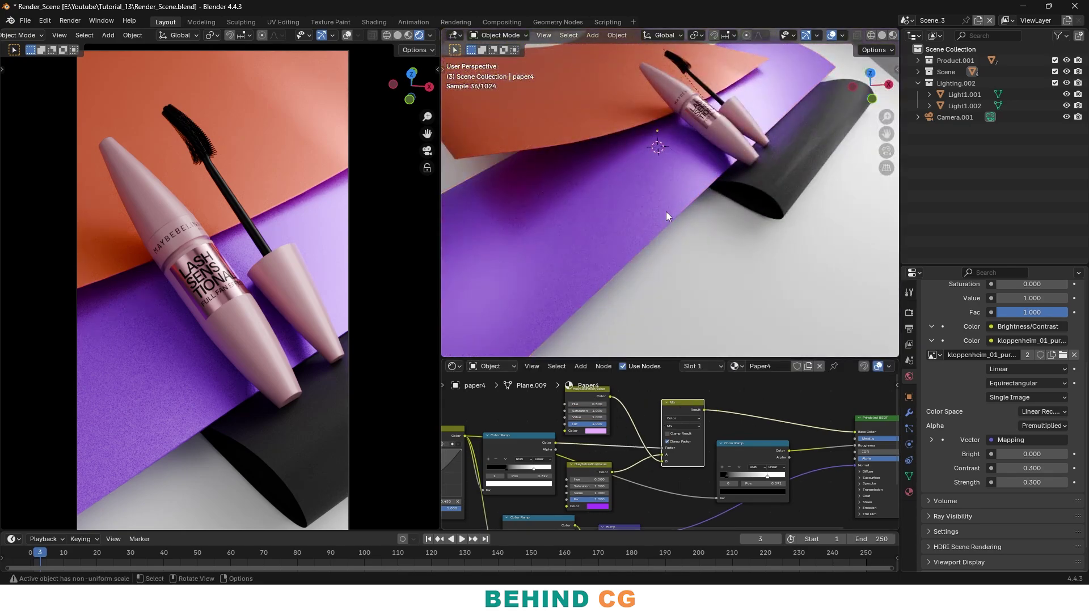
pyautogui.keyDown('shift'); pyautogui.moveTo(666, 212); pyautogui.dragTo(692, 237, button='middle'); pyautogui.keyUp('shift')
pyautogui.scroll(4, 698, 255)
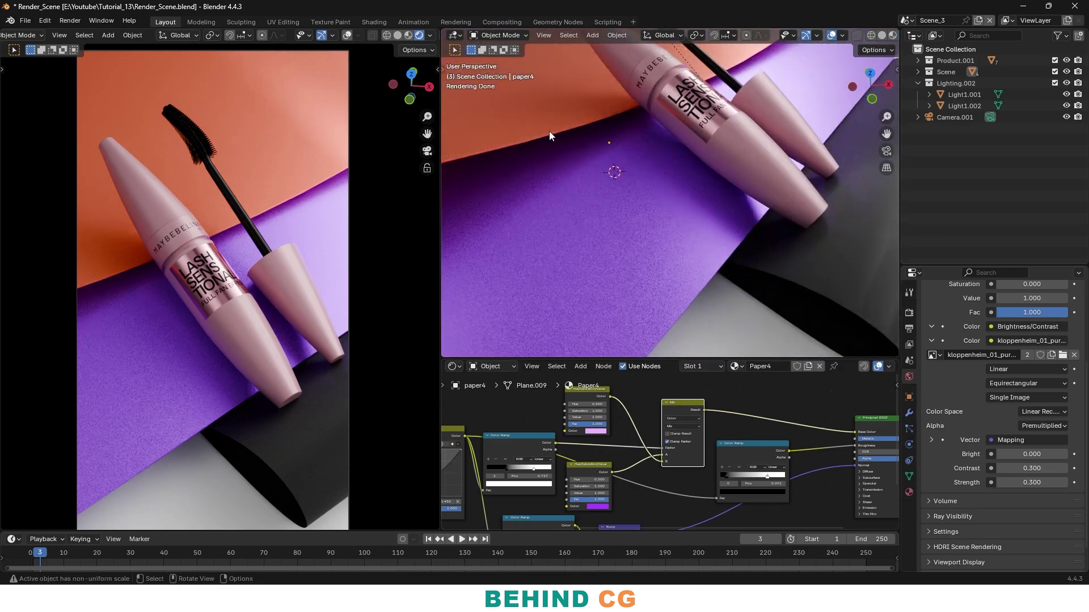
pyautogui.click(865, 297)
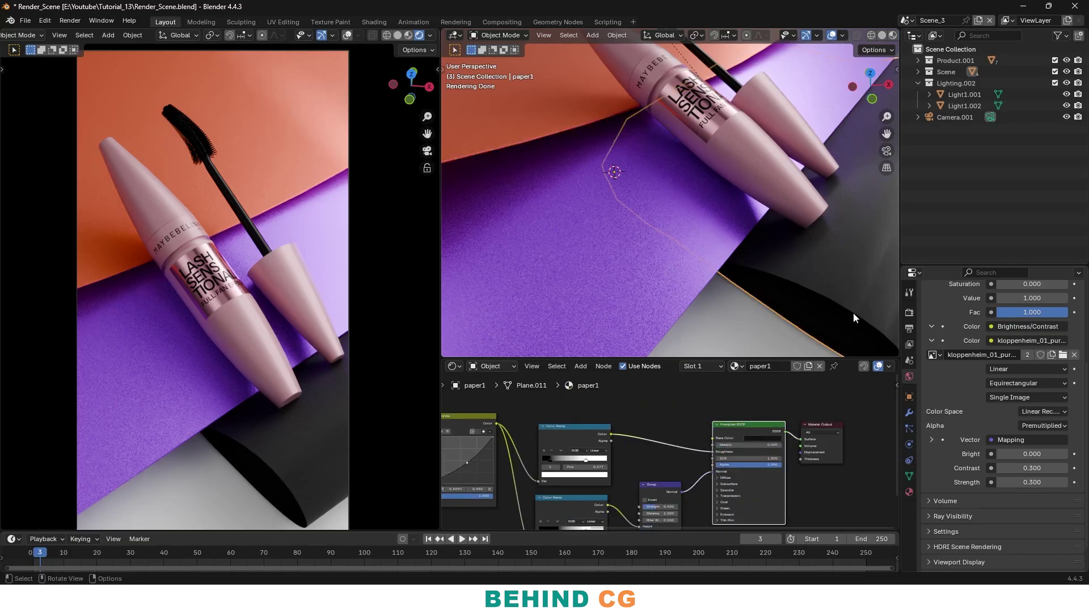
pyautogui.moveTo(853, 313); pyautogui.dragTo(822, 309, button='middle')
pyautogui.scroll(1, 738, 441)
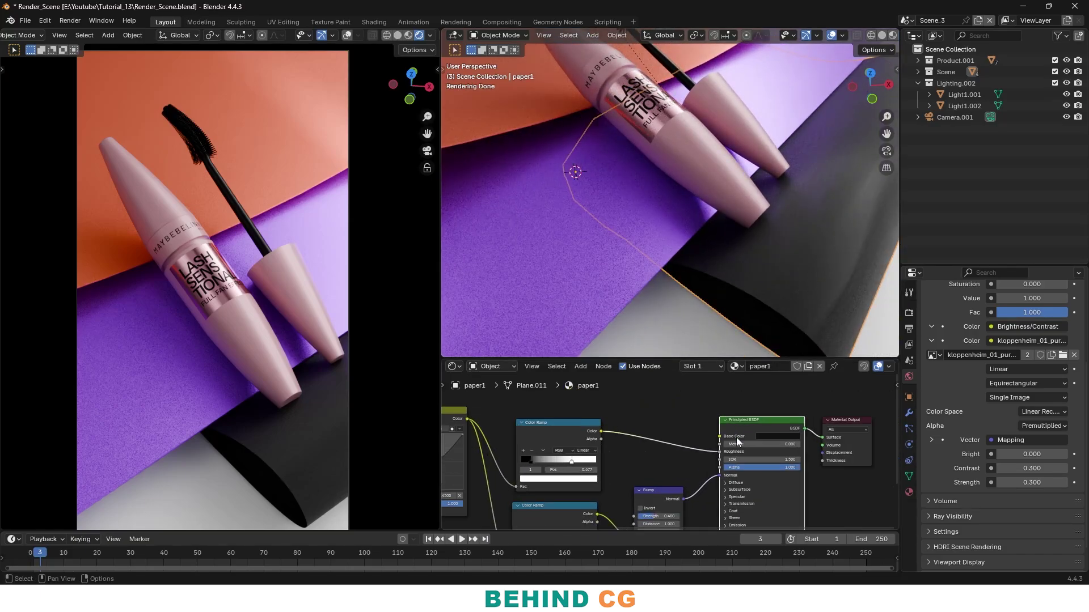
# Examine the black paper's surface up close along with the Principled BSDF, Color Ramp and Bump nodes of its paper1 material
pyautogui.moveTo(763, 445)
pyautogui.mouseDown()
pyautogui.moveTo(836, 445)
pyautogui.moveTo(753, 445)
pyautogui.mouseUp()
pyautogui.keyDown('shift'); pyautogui.moveTo(804, 250); pyautogui.dragTo(714, 245, button='middle'); pyautogui.keyUp('shift')
pyautogui.keyDown('shift'); pyautogui.moveTo(496, 232); pyautogui.dragTo(688, 201, button='middle'); pyautogui.keyUp('shift')
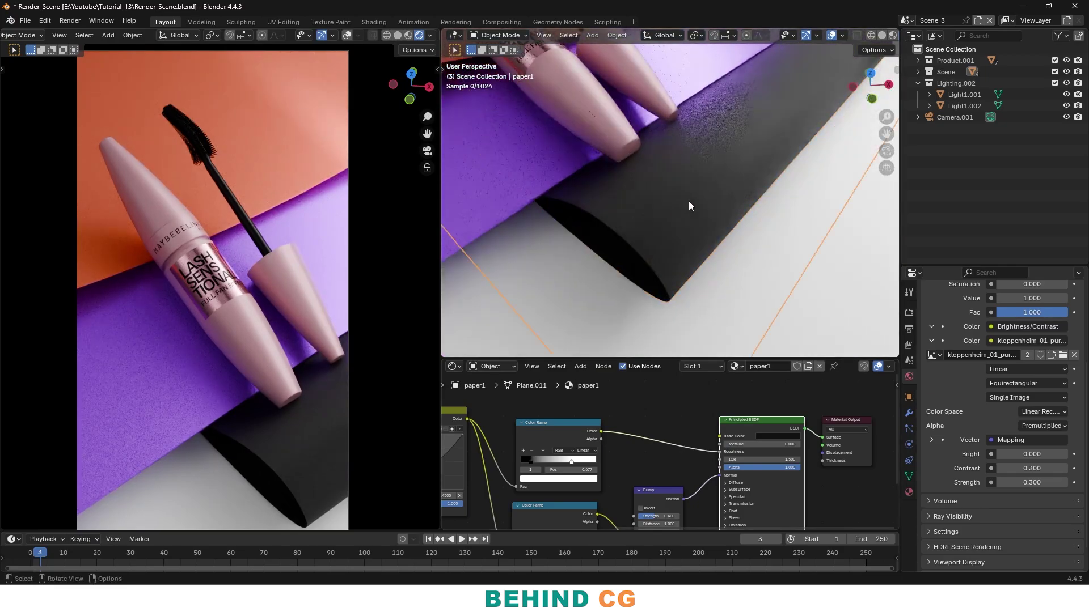
pyautogui.scroll(2, 691, 211)
pyautogui.moveTo(591, 485); pyautogui.dragTo(700, 413, button='middle')
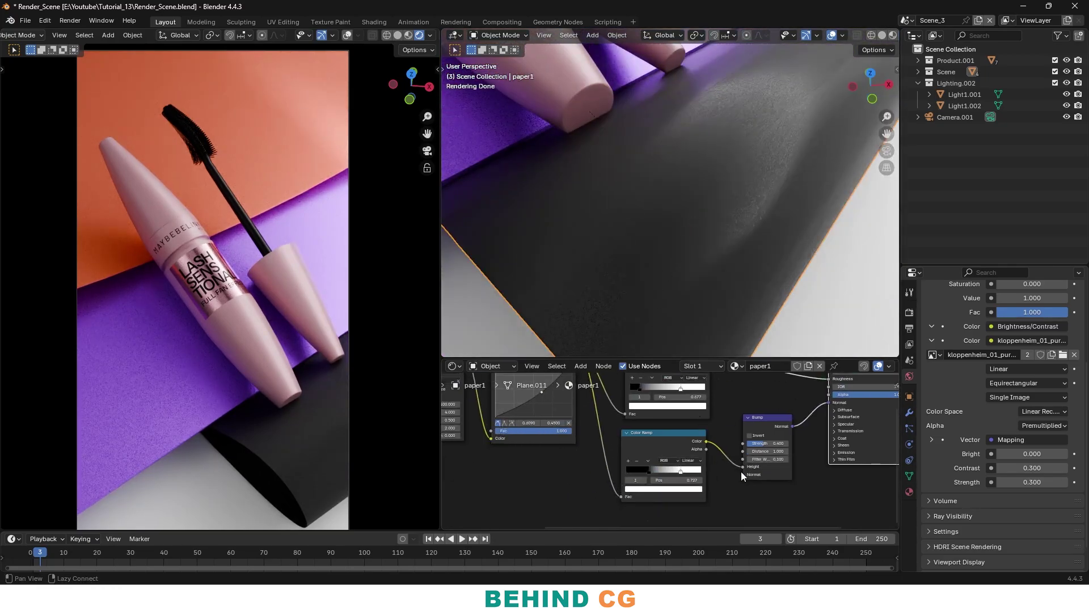
# Examine the RGB Curves, both Color Ramps and the Bump node in the black paper's paper1 material
pyautogui.scroll(2, 740, 472)
pyautogui.click(737, 438)
pyautogui.moveTo(506, 403); pyautogui.dragTo(600, 442, button='middle')
pyautogui.scroll(-3, 600, 441)
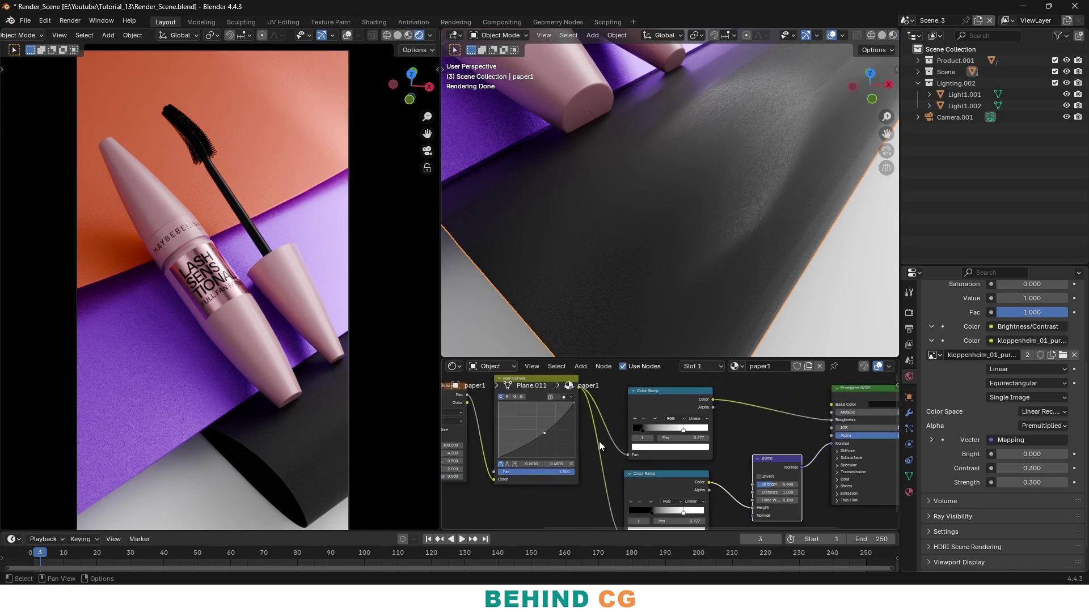
pyautogui.moveTo(511, 438); pyautogui.dragTo(559, 427, button='middle')
pyautogui.scroll(-1, 559, 427)
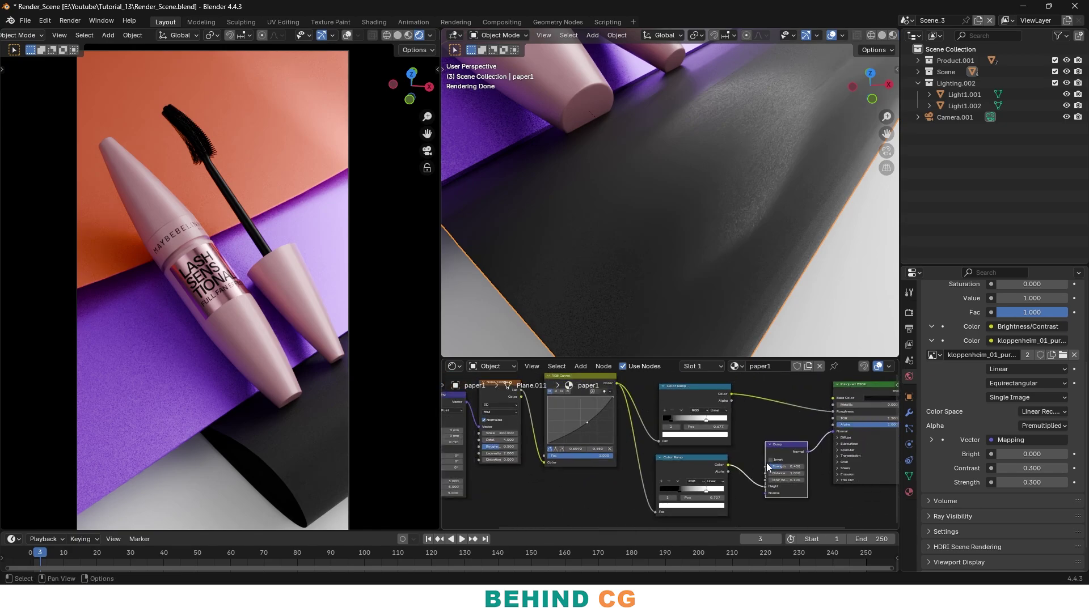
pyautogui.scroll(4, 692, 437)
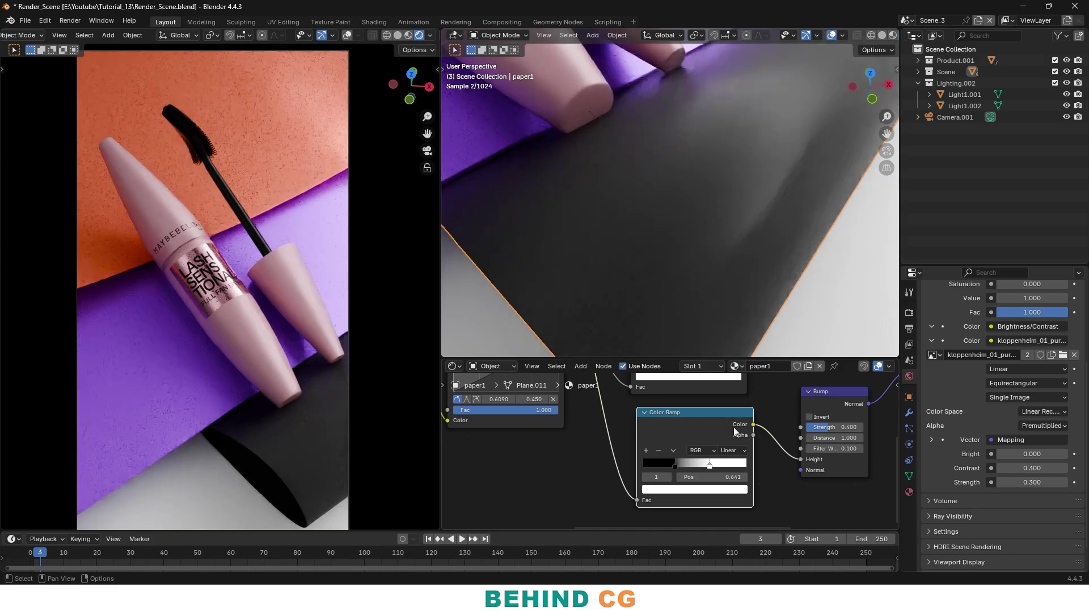
# Isolate Light1.001 by hiding both light planes and showing only that one, and examine its effect on the mascara
pyautogui.scroll(-8, 753, 179)
pyautogui.moveTo(754, 179)
pyautogui.mouseDown(button='middle')
pyautogui.moveTo(706, 206)
pyautogui.moveTo(719, 232)
pyautogui.moveTo(761, 192)
pyautogui.mouseUp(button='middle')
pyautogui.moveTo(1066, 94); pyautogui.dragTo(1067, 106)
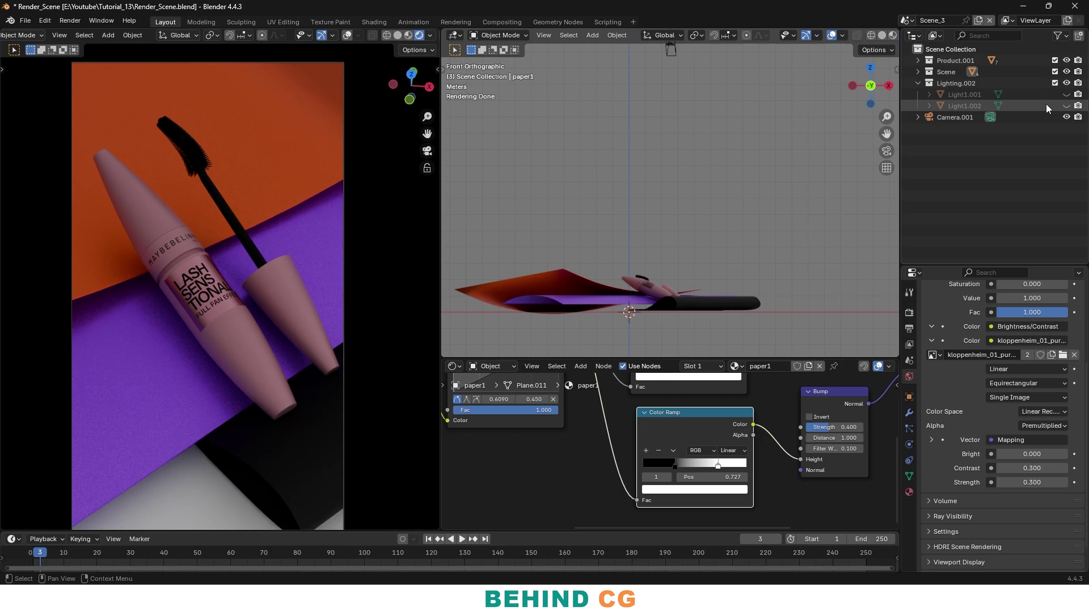
pyautogui.click(1066, 94)
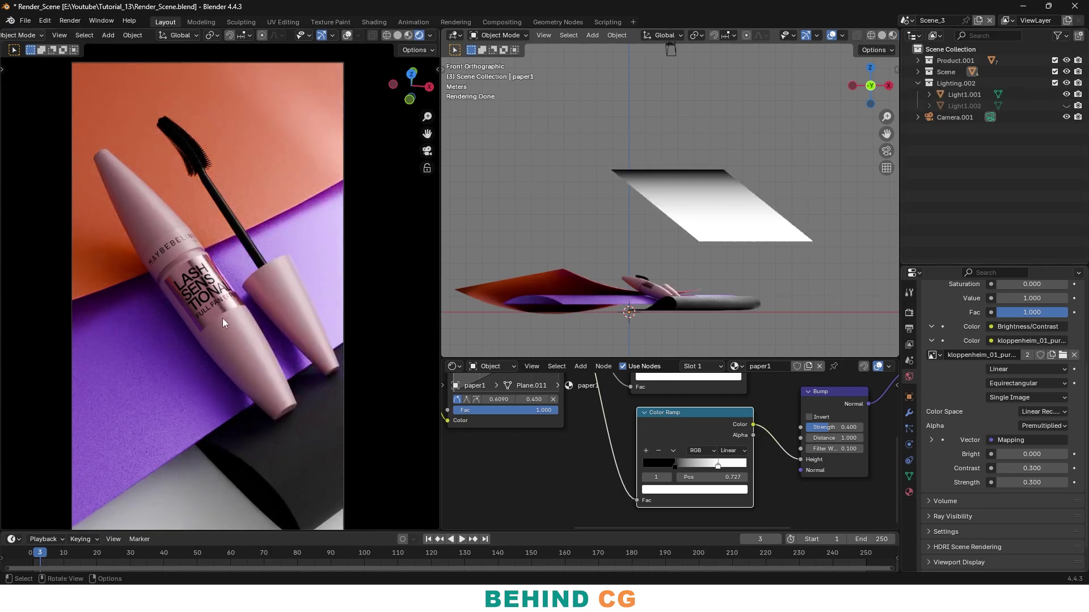
pyautogui.scroll(3, 223, 318)
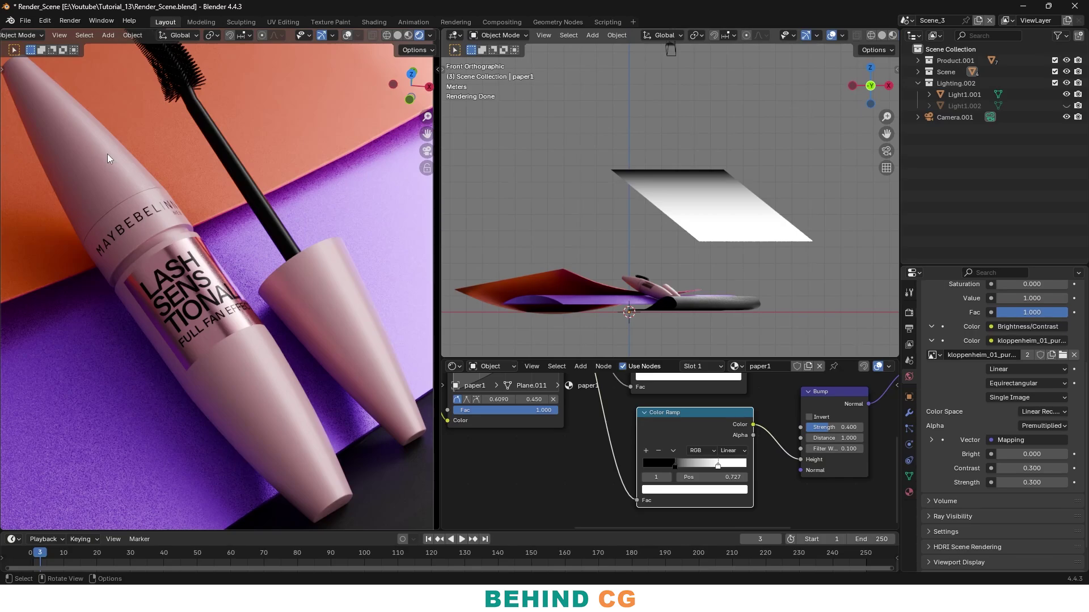
pyautogui.scroll(-1, 667, 198)
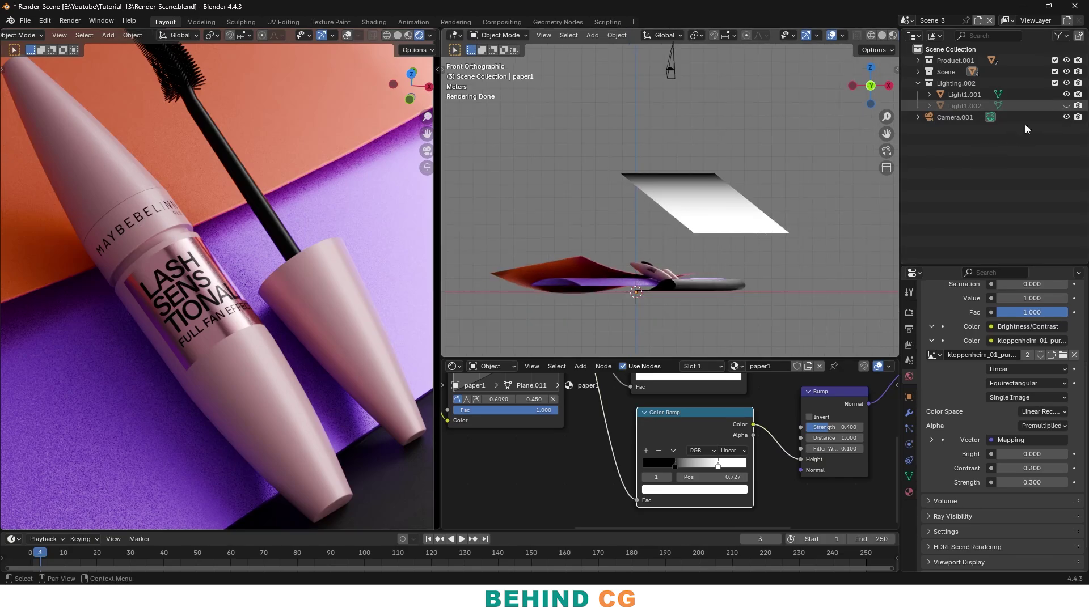
# Show the Light1.002 plane again and select it to compare the combined lighting on the mascara
pyautogui.click(1066, 106)
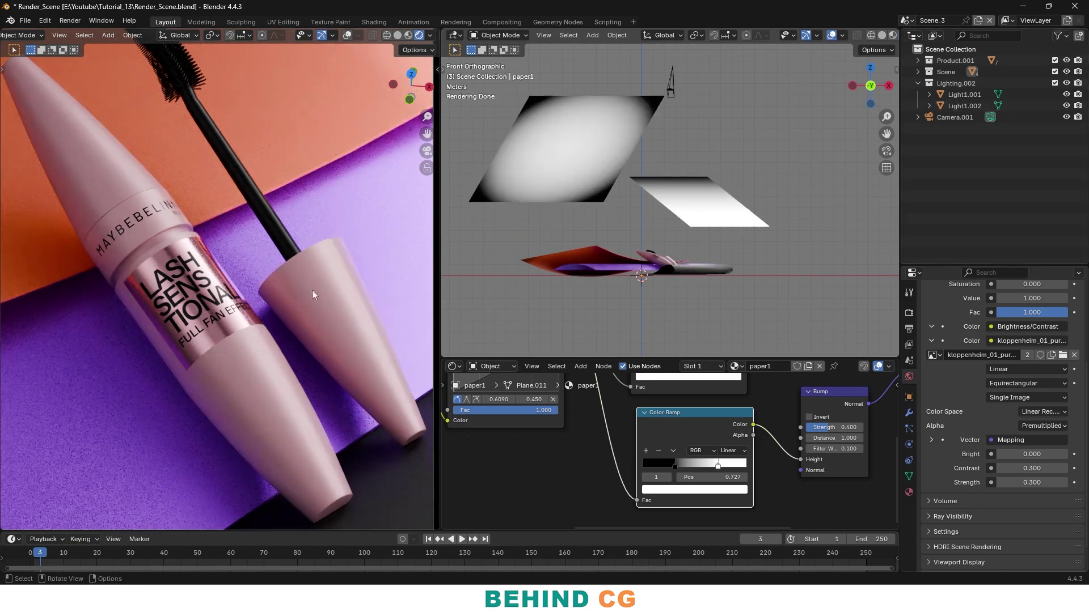
pyautogui.click(552, 187)
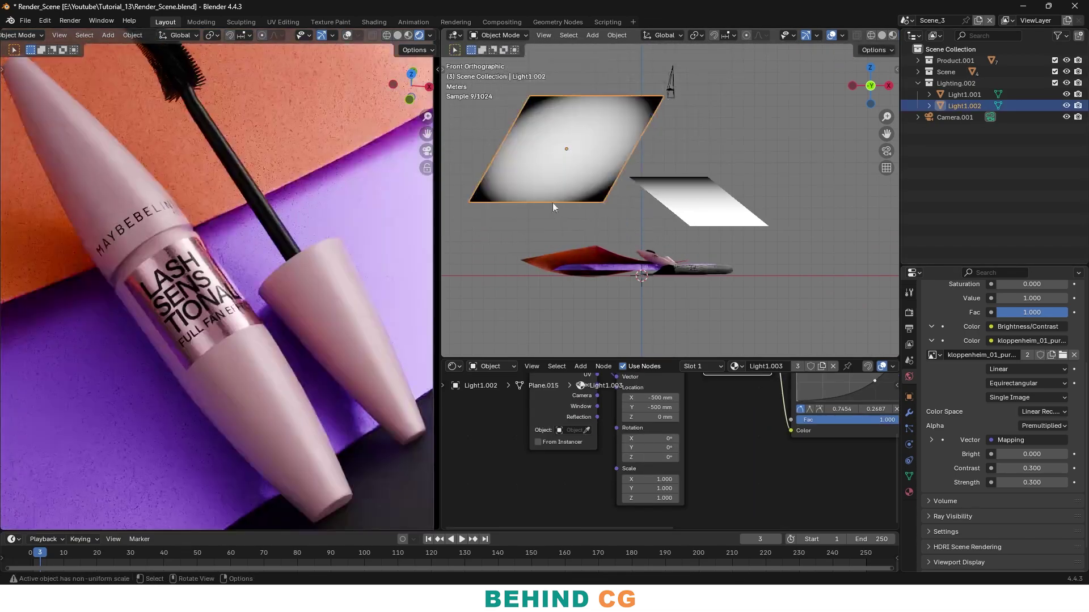
pyautogui.scroll(2, 167, 299)
pyautogui.press('x')
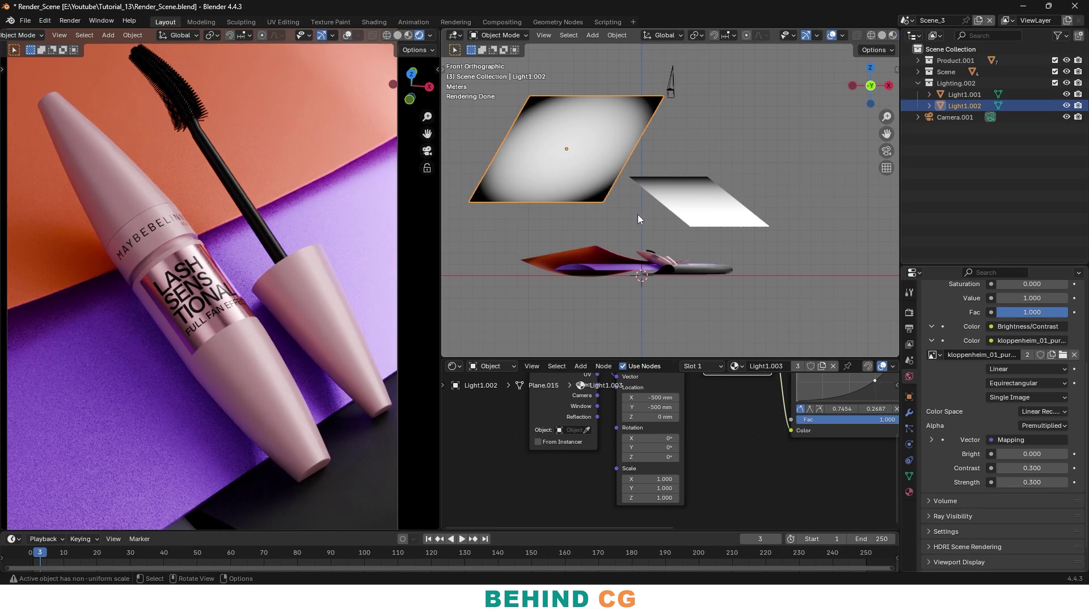
pyautogui.scroll(-1, 688, 252)
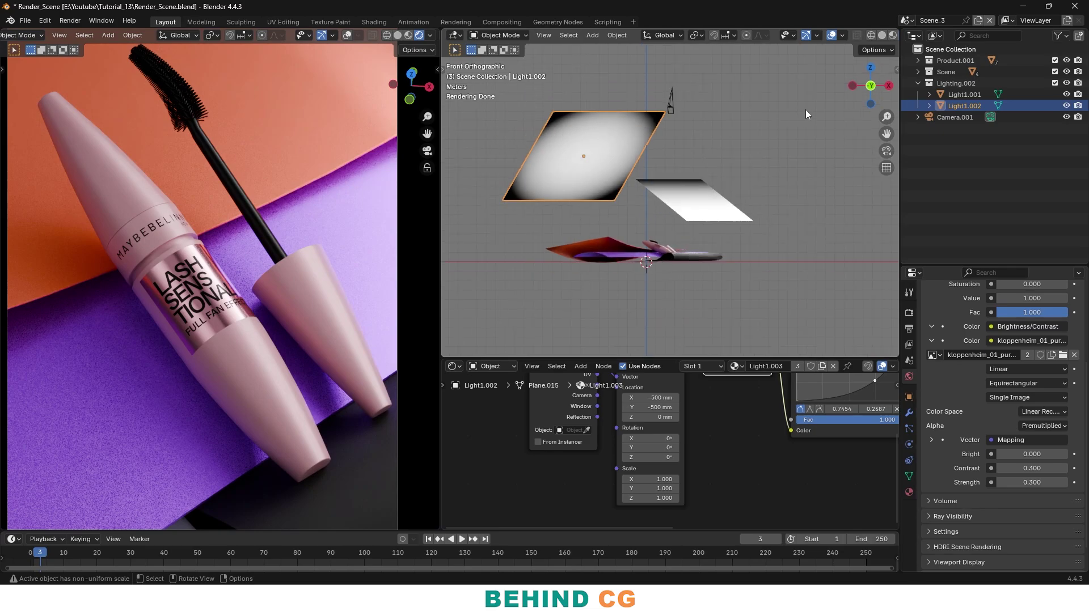
# Switch to Scene_2 and view the light planes around the row of mascara tubes
pyautogui.click(906, 21)
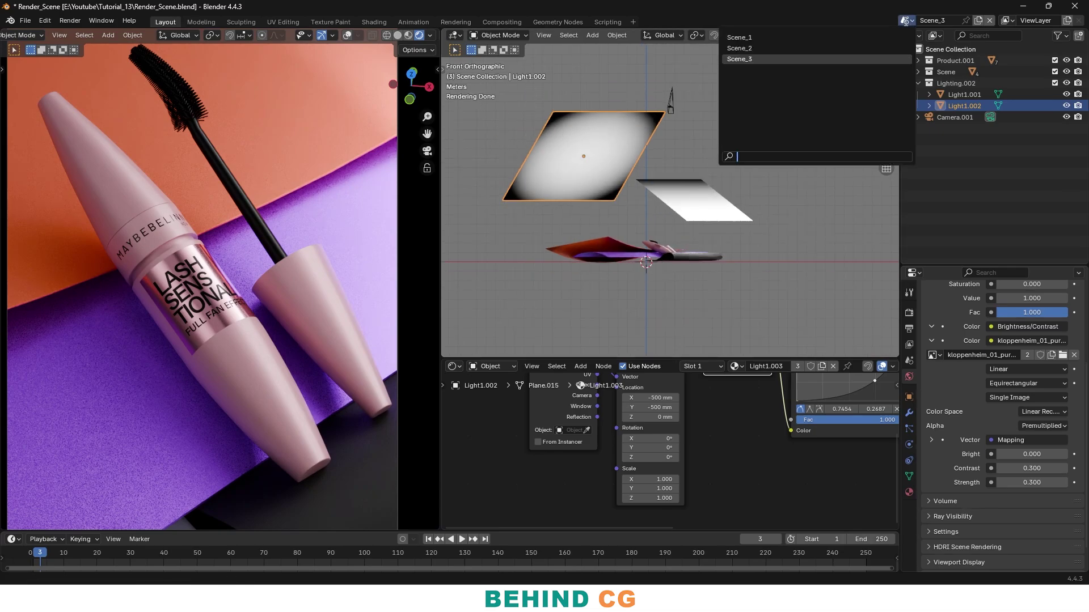
pyautogui.click(862, 48)
pyautogui.moveTo(660, 233); pyautogui.dragTo(722, 203, button='middle')
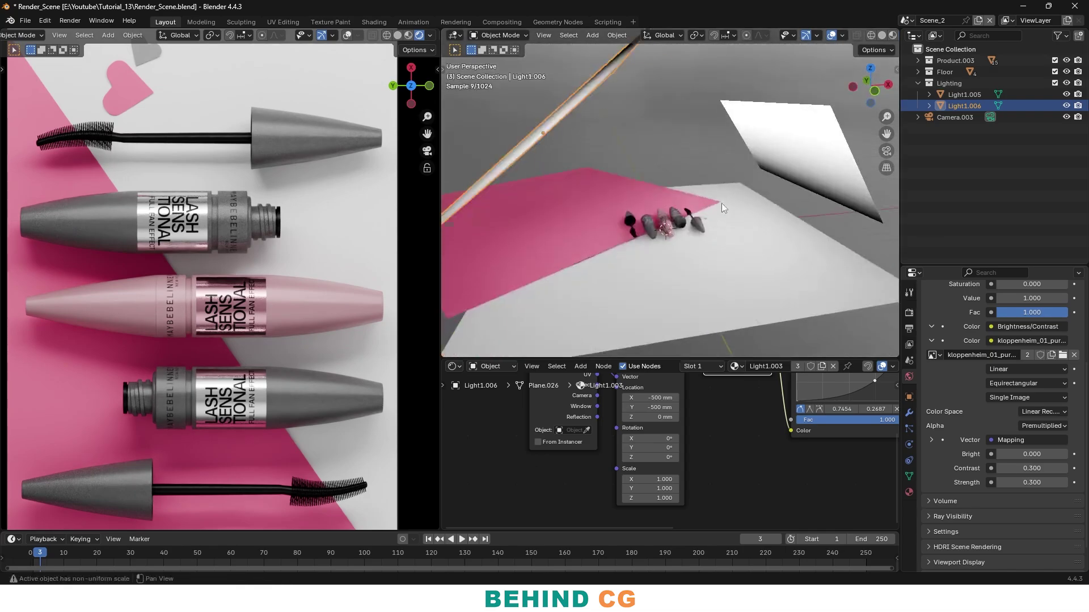
# Switch to Scene_1, clear the selection and view the light planes placed around the standing bottle
pyautogui.click(906, 21)
pyautogui.click(862, 37)
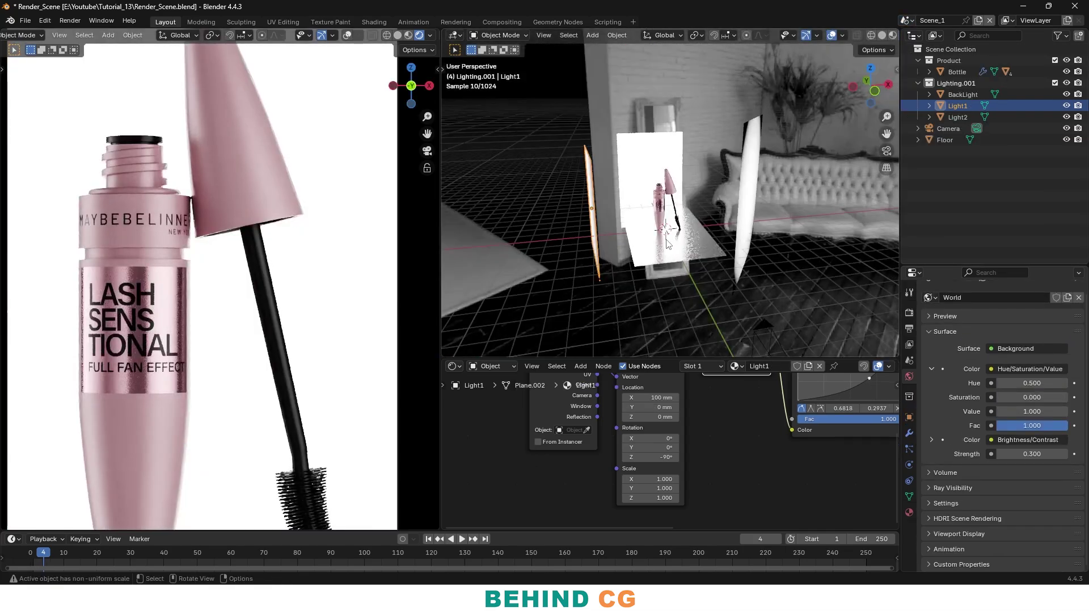
pyautogui.moveTo(677, 239); pyautogui.dragTo(705, 247, button='middle')
pyautogui.scroll(2, 705, 247)
pyautogui.click(798, 214)
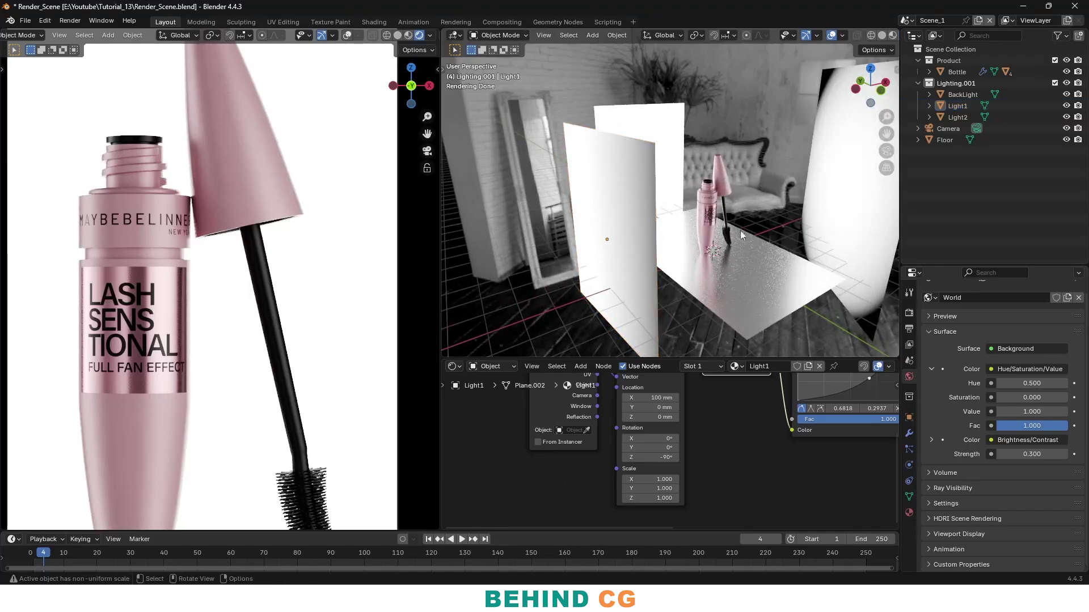
pyautogui.moveTo(798, 218); pyautogui.dragTo(778, 227, button='middle')
# Try enlarging the BackLight plane behind the bottle
pyautogui.click(655, 165)
pyautogui.press('s')
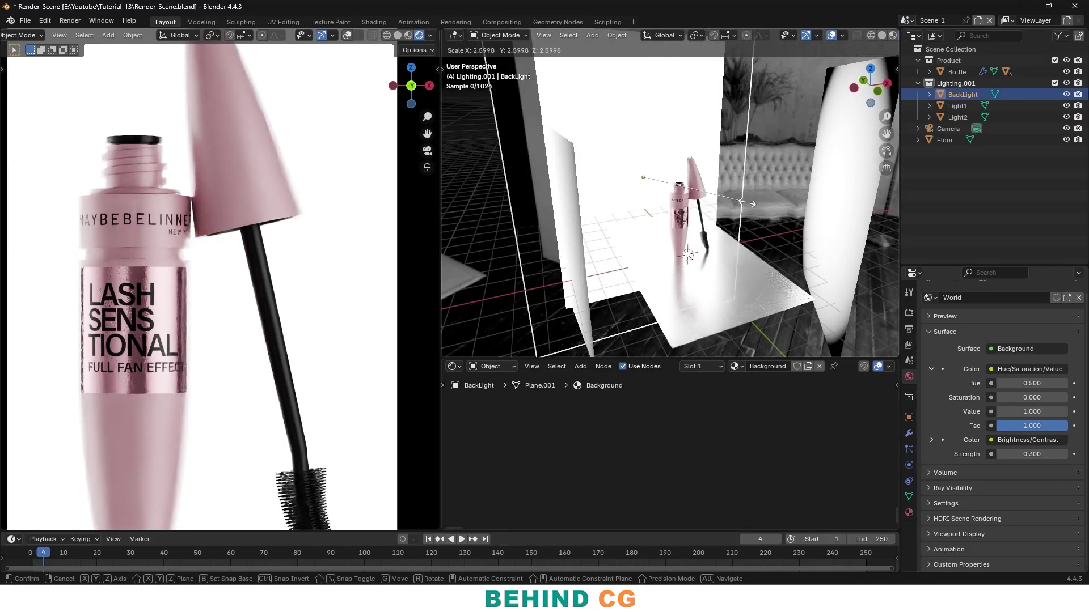
pyautogui.click(789, 224)
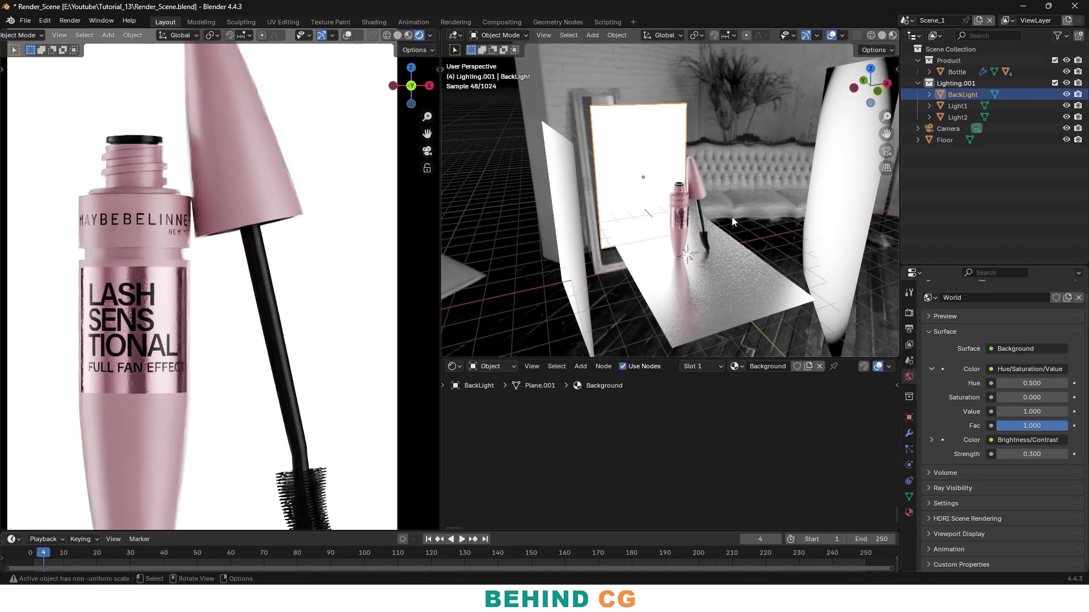
# Examine the lower part of the Scene_1 camera render and go back to Scene_2
pyautogui.scroll(-1, 332, 284)
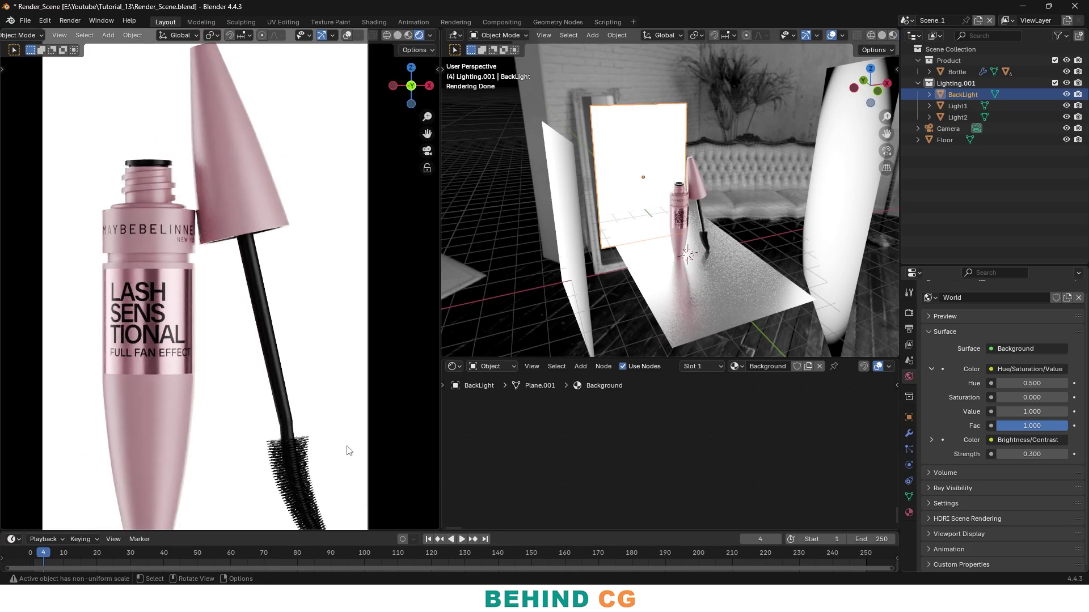
pyautogui.keyDown('shift'); pyautogui.moveTo(320, 368); pyautogui.dragTo(321, 263, button='middle'); pyautogui.keyUp('shift')
pyautogui.keyDown('shift'); pyautogui.moveTo(214, 390); pyautogui.dragTo(211, 421, button='middle'); pyautogui.keyUp('shift')
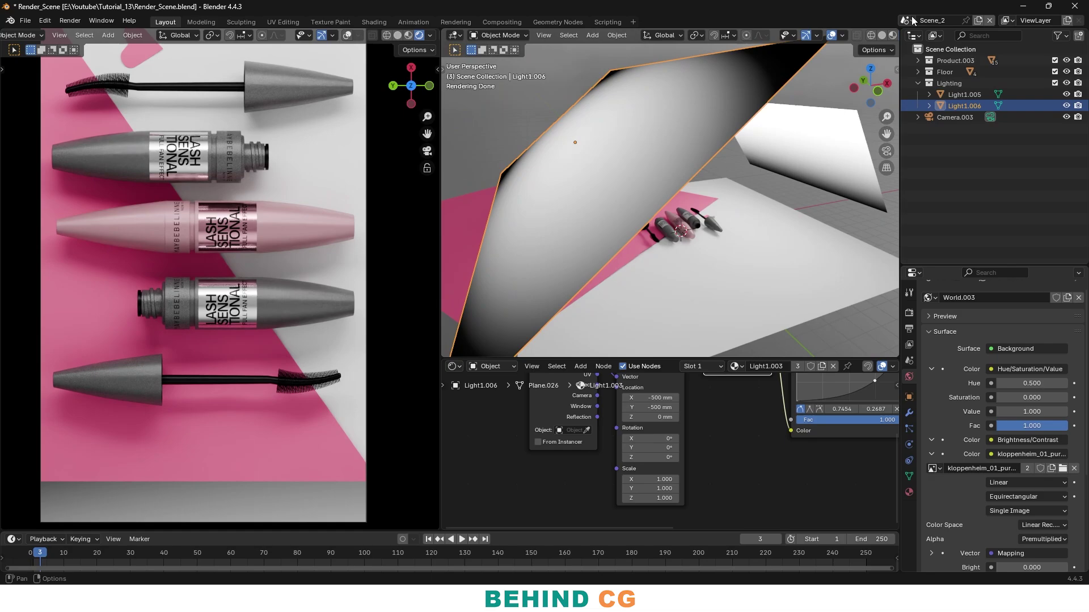
# Switch to Scene_3 and view its whole paper and lighting setup
pyautogui.click(907, 20)
pyautogui.click(836, 80)
pyautogui.scroll(-6, 733, 215)
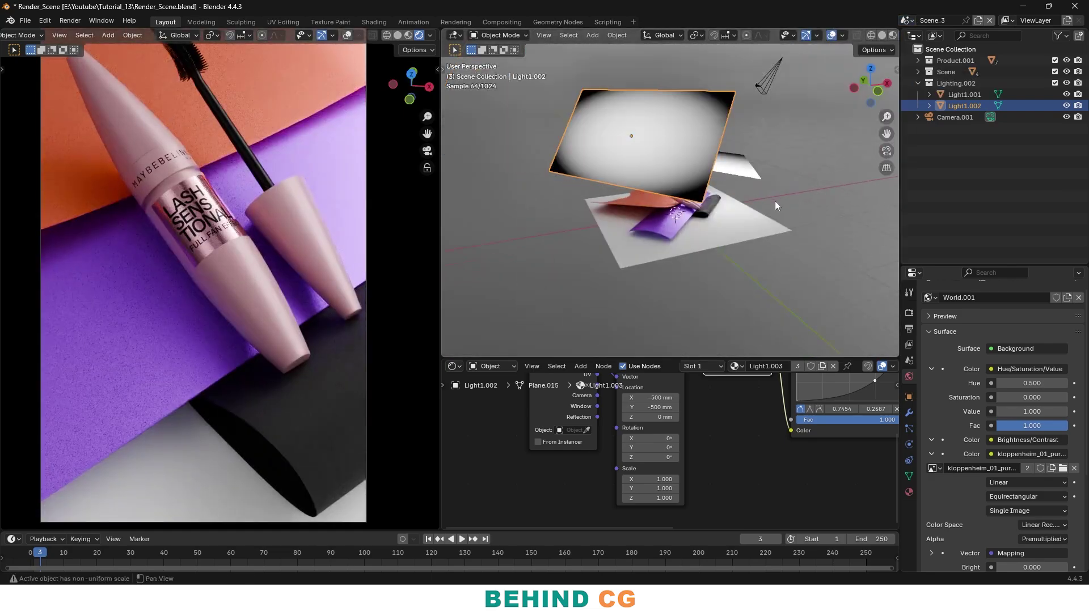
# Deselect the light plane and set the working viewport to Solid shading with the paper setup seen up close
pyautogui.click(775, 204)
pyautogui.moveTo(773, 205); pyautogui.dragTo(713, 214, button='middle')
pyautogui.scroll(3, 601, 261)
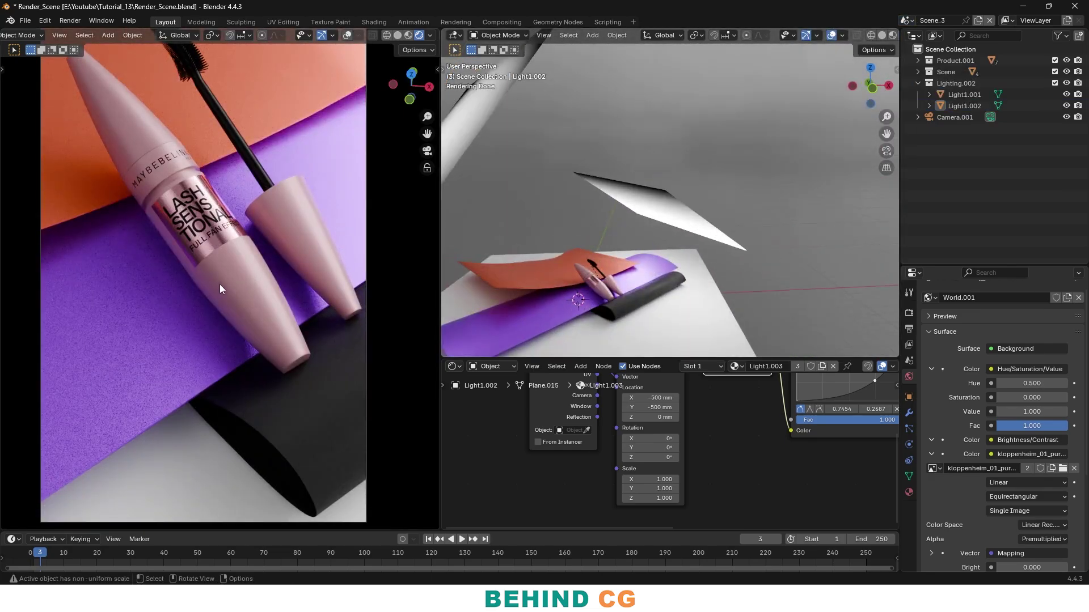
pyautogui.press('z')
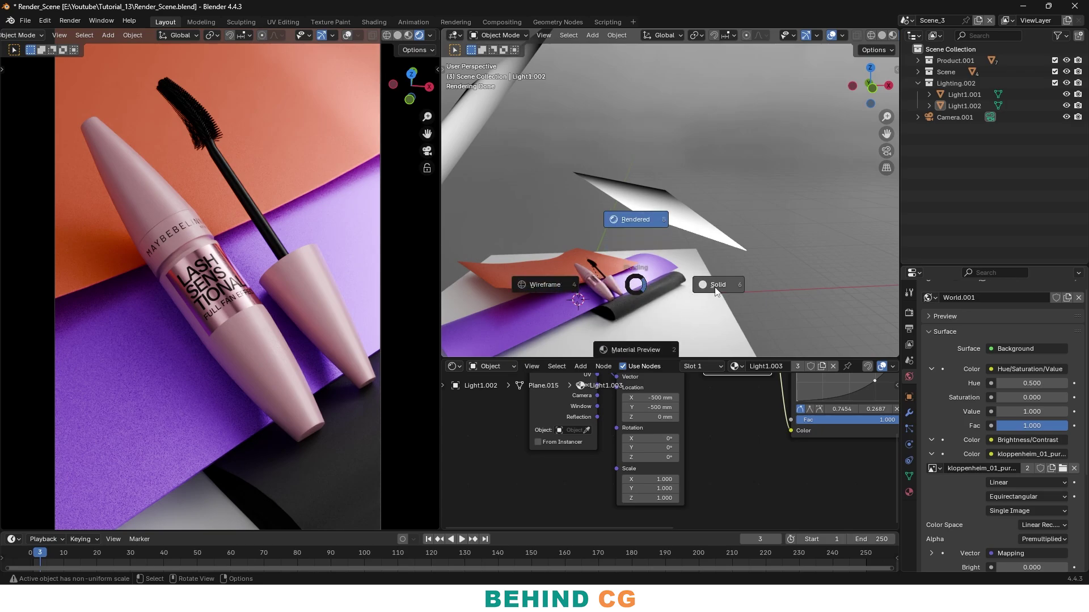
pyautogui.click(714, 286)
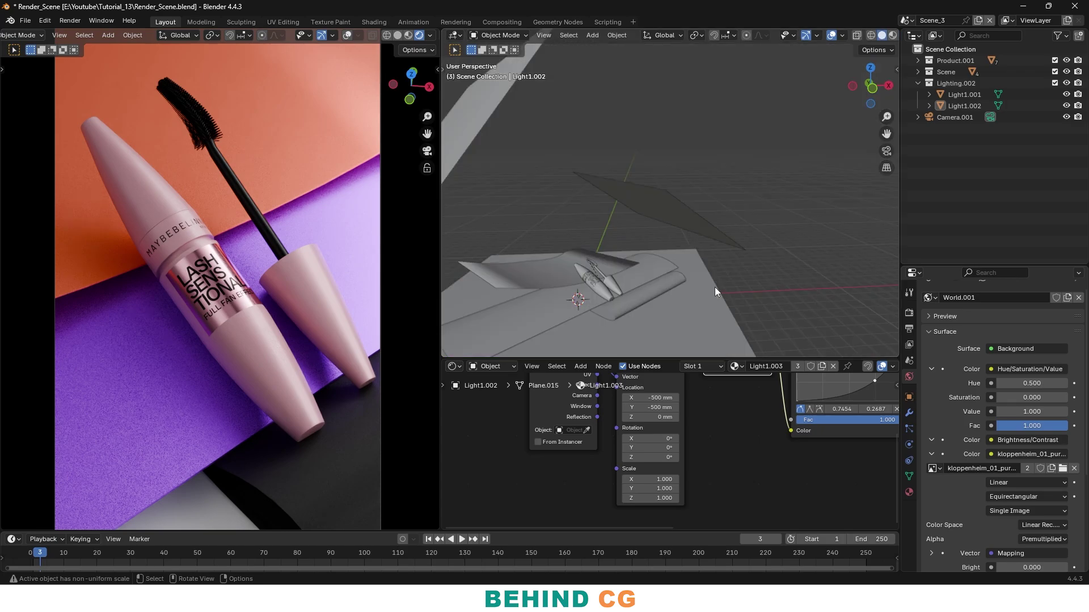